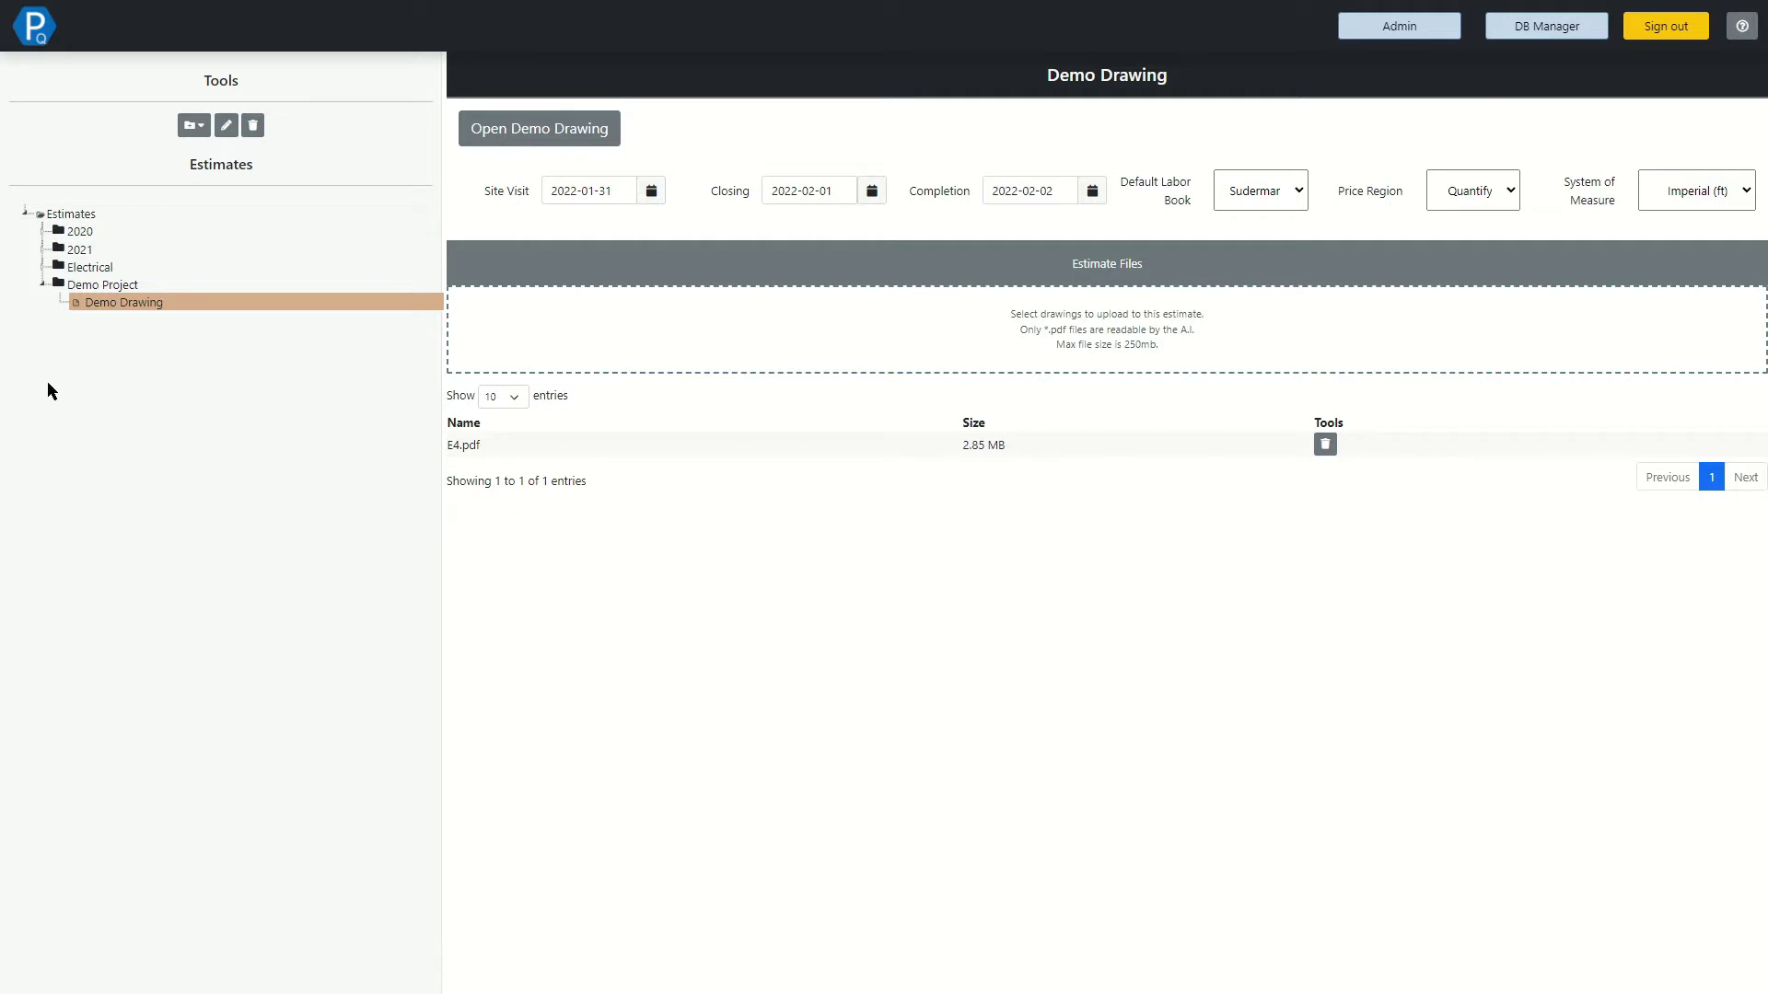
{"action": "left_click", "coordinate": [189, 133]}
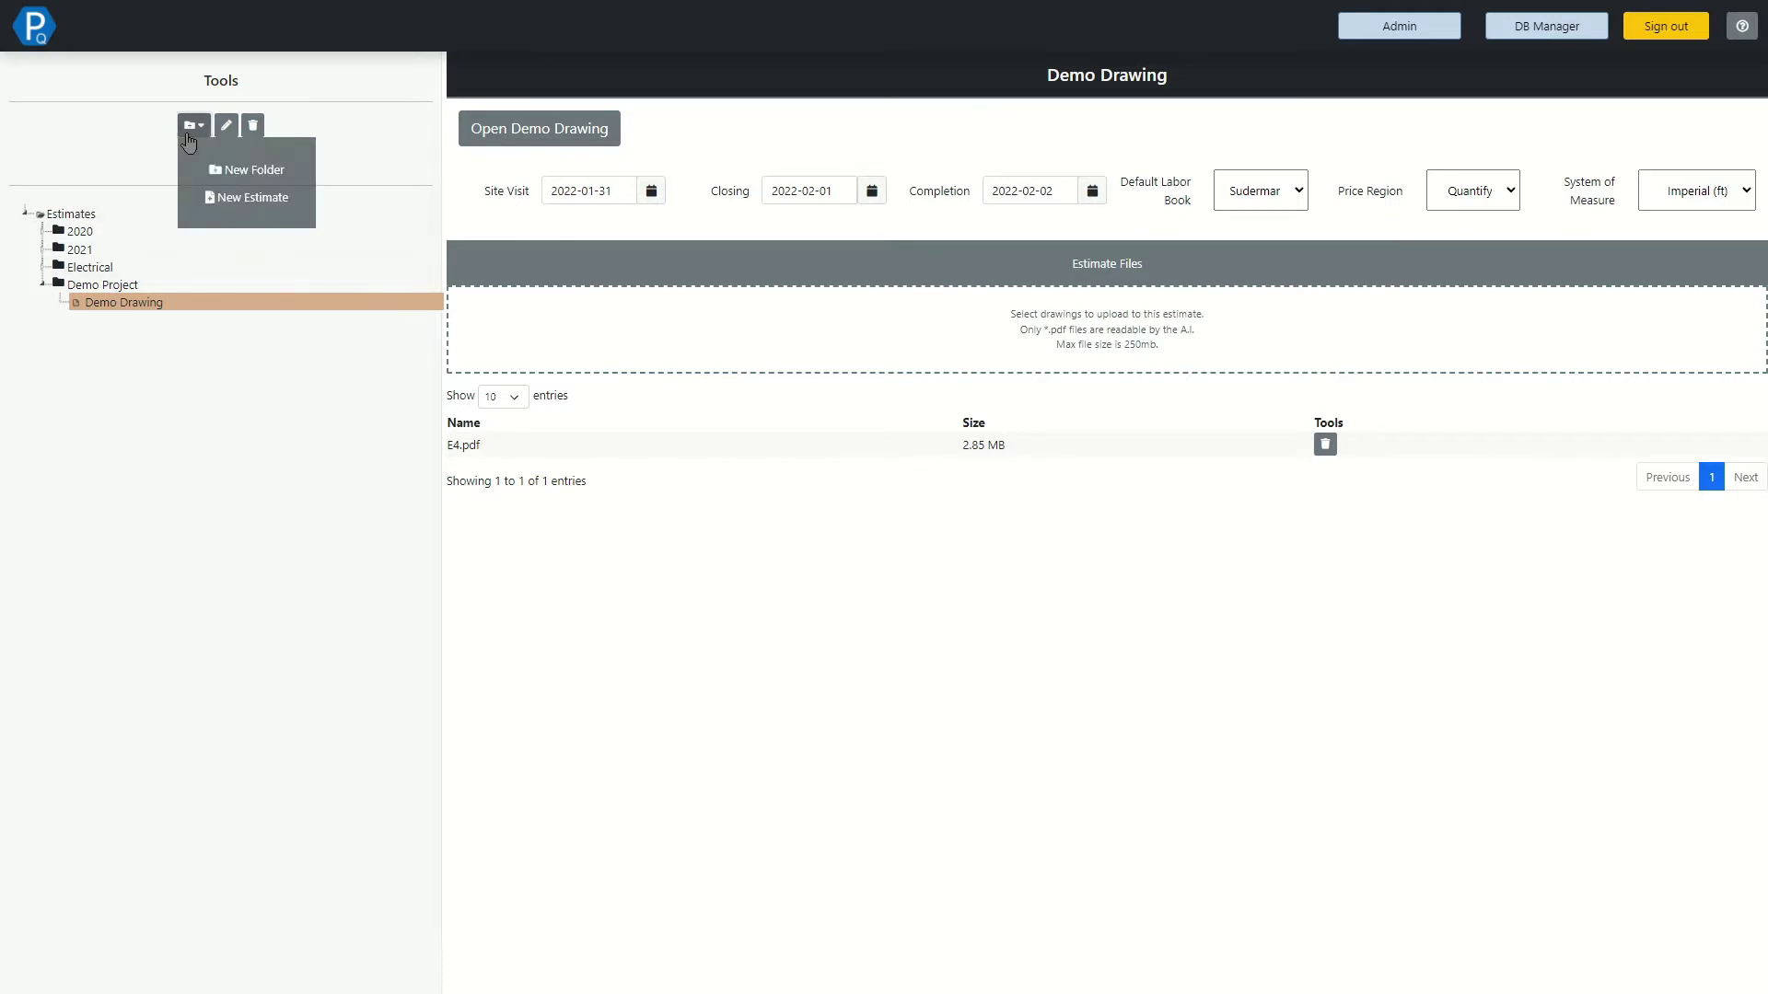
{"action": "left_click", "coordinate": [188, 136]}
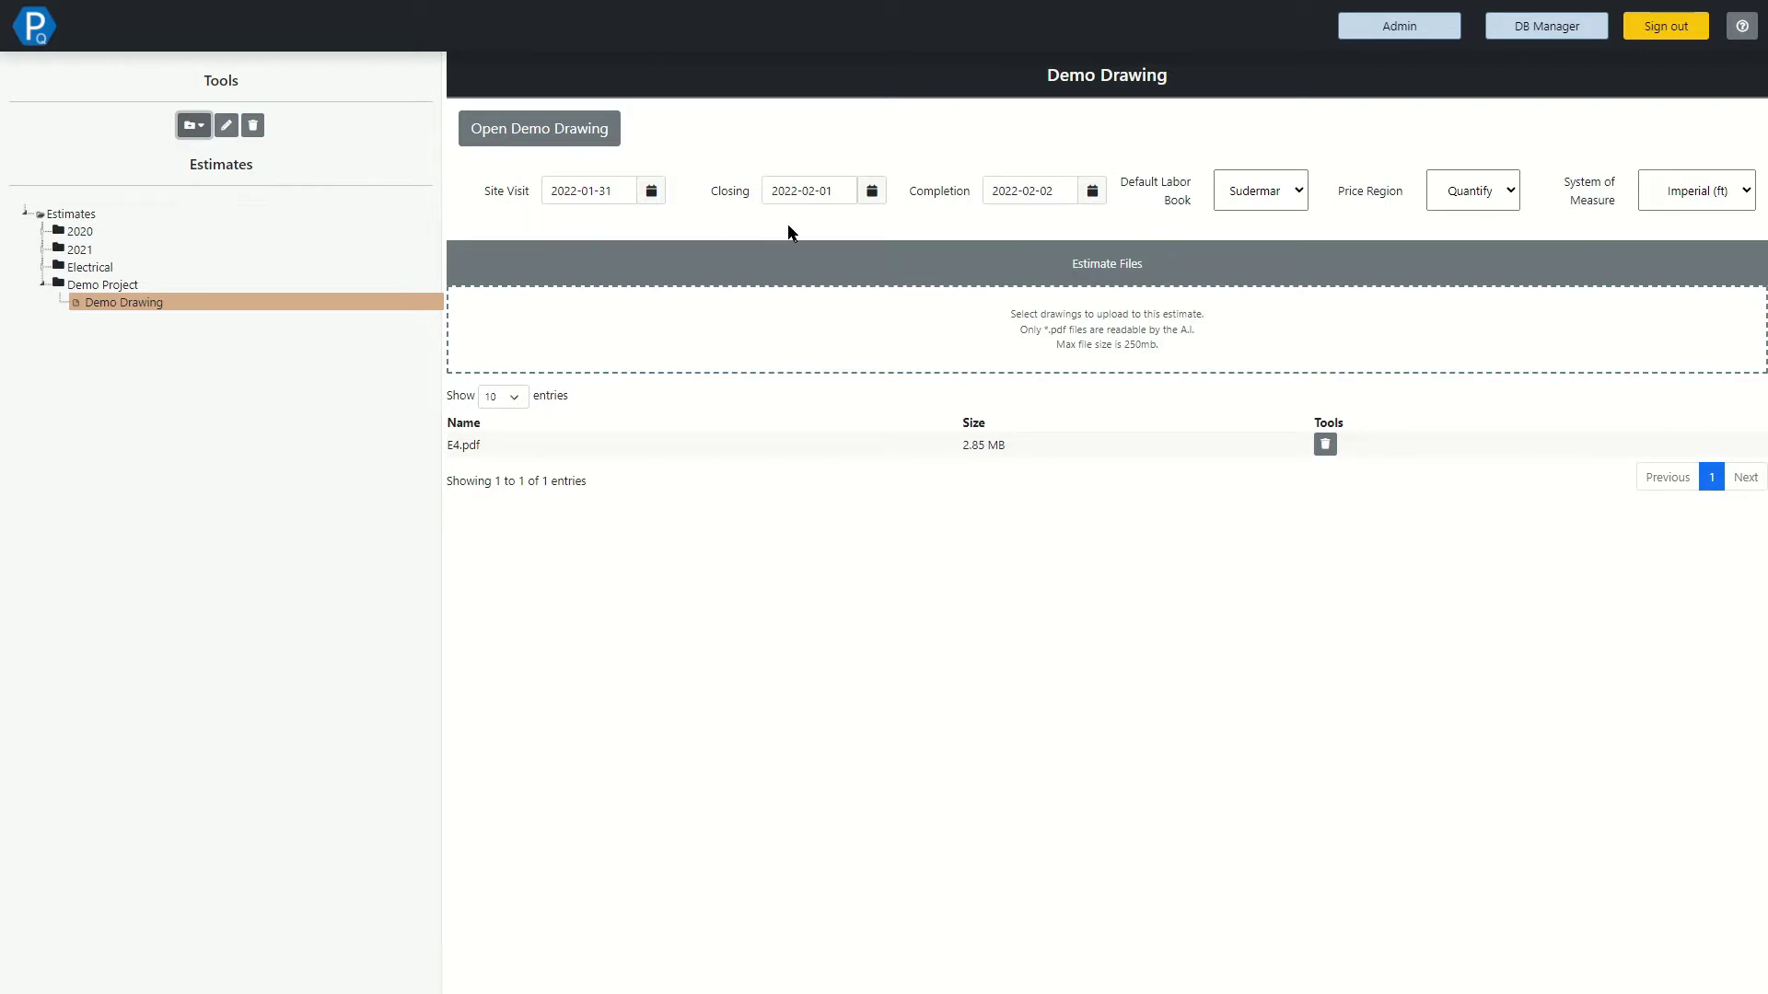
Open the Demo Drawing estimate and display page 1 of E4.pdf in the takeoff view
{"action": "left_click", "coordinate": [540, 128]}
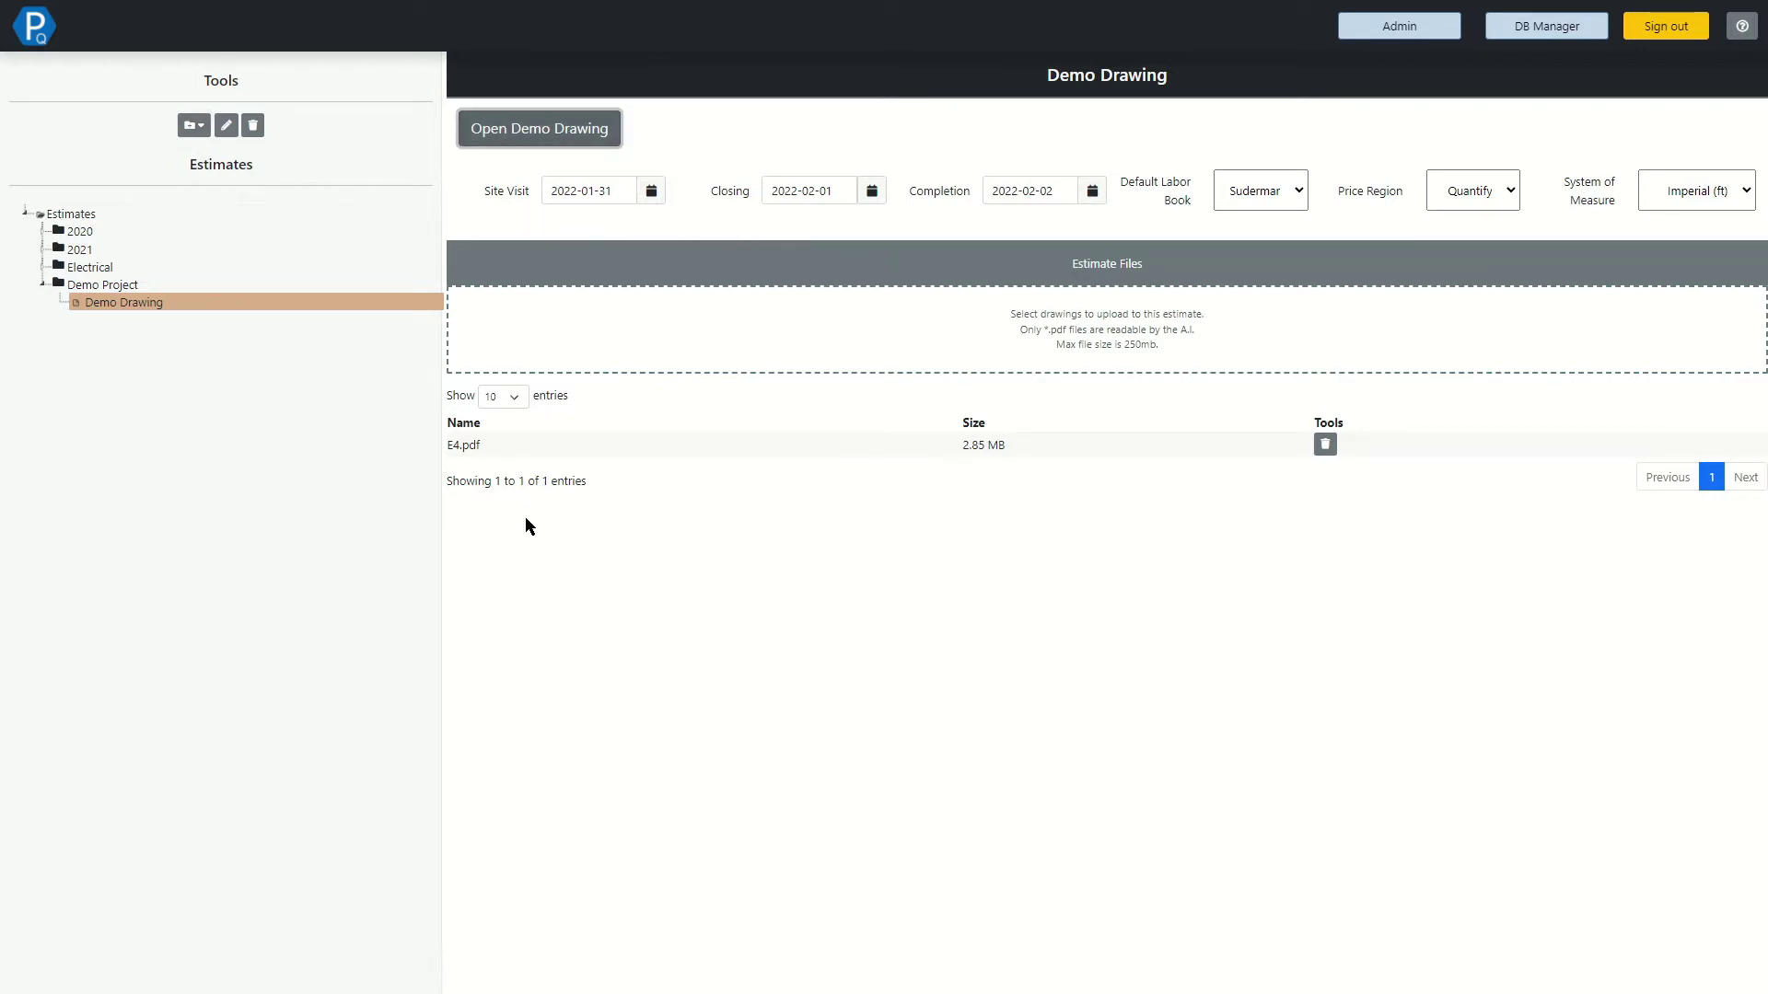
{"action": "left_click", "coordinate": [532, 128]}
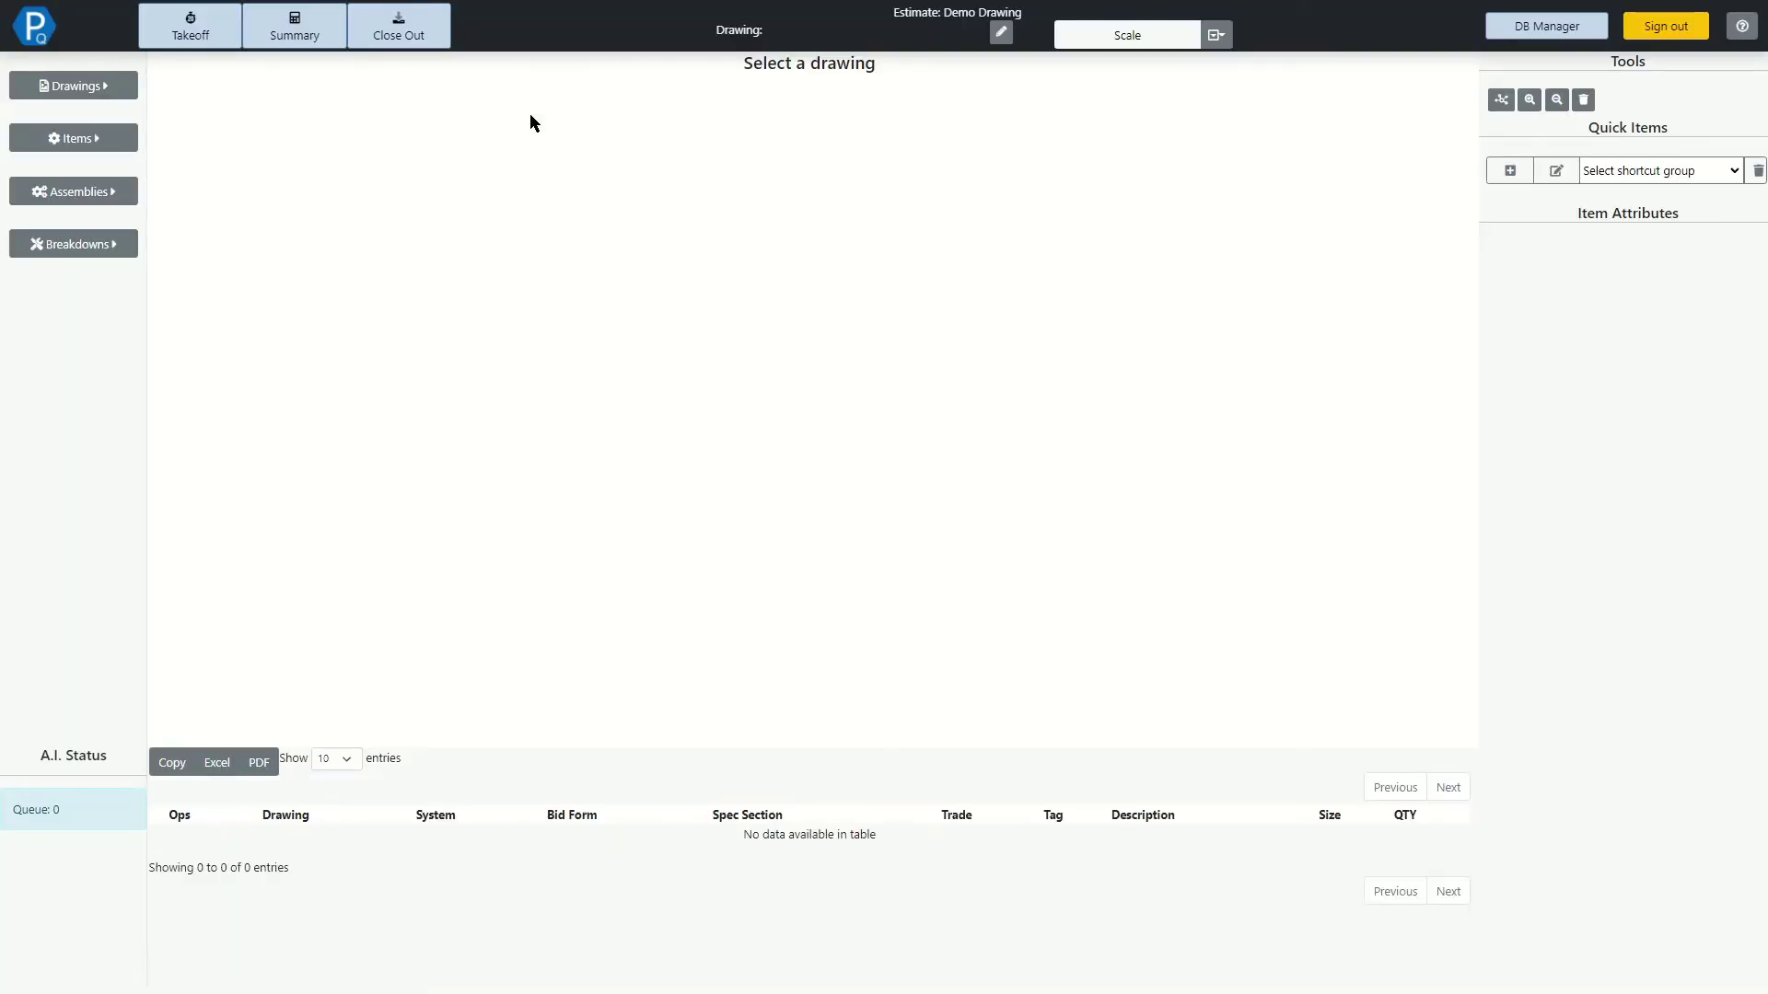
{"action": "left_click", "coordinate": [97, 87]}
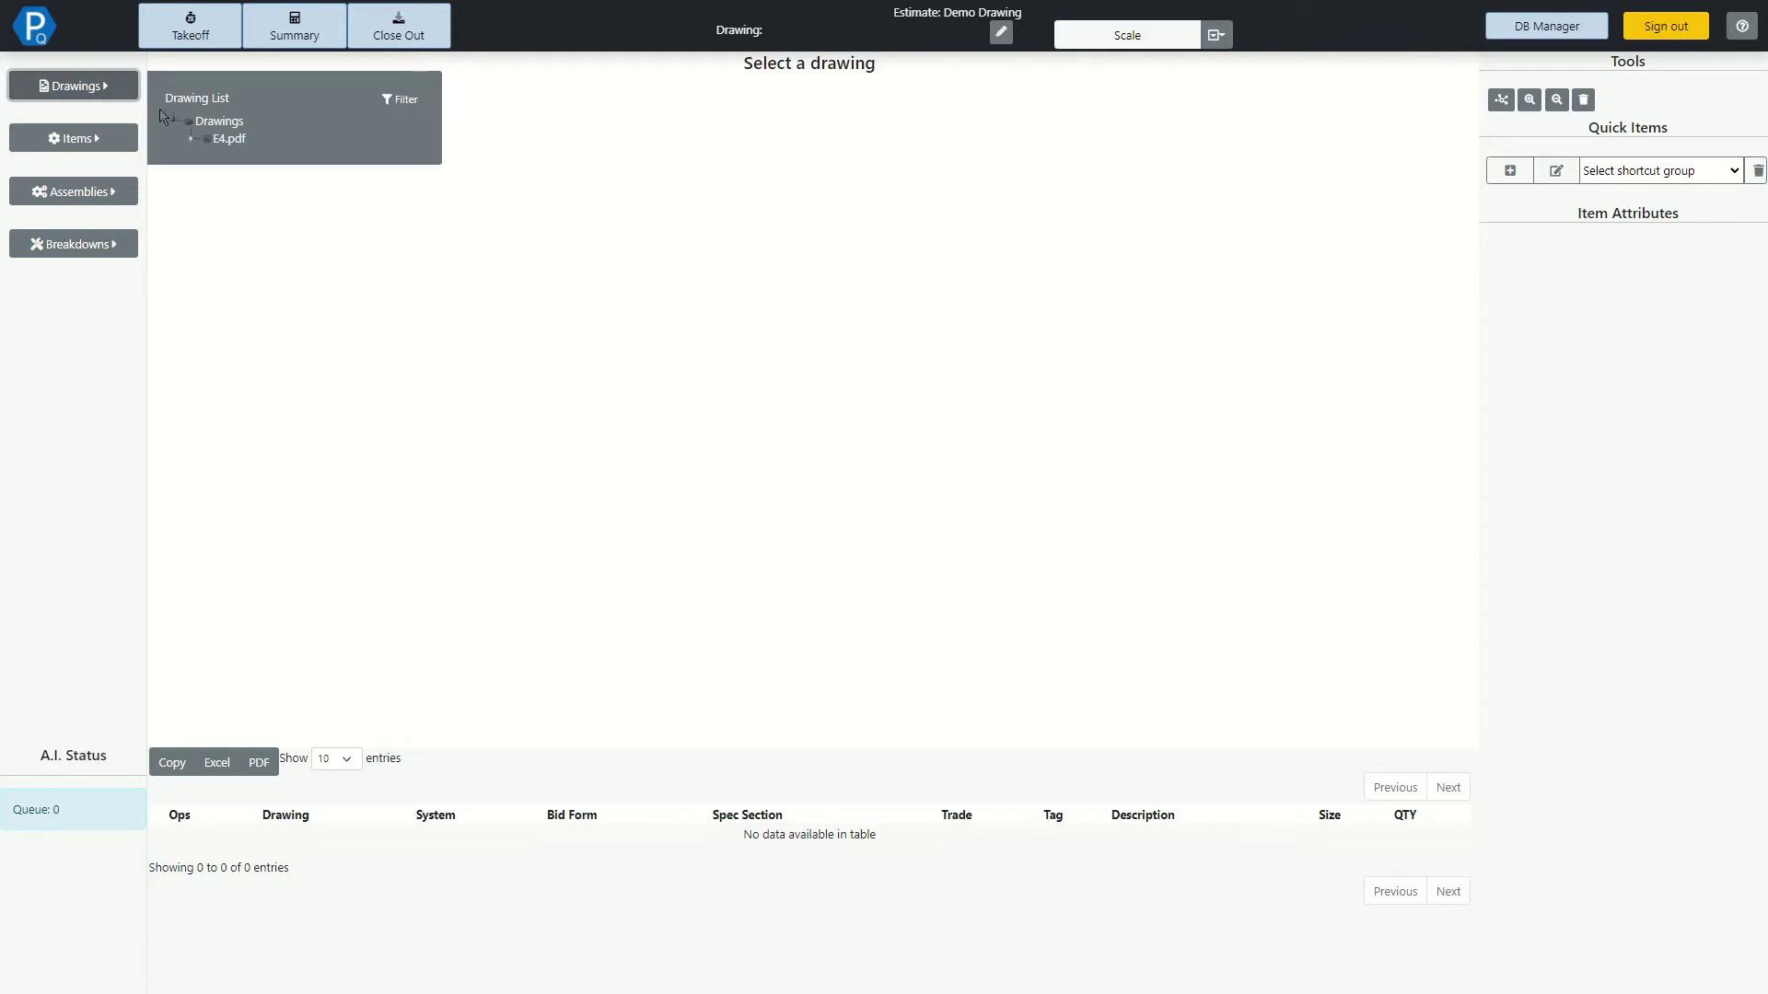
{"action": "left_click", "coordinate": [188, 140]}
{"action": "left_click", "coordinate": [235, 156]}
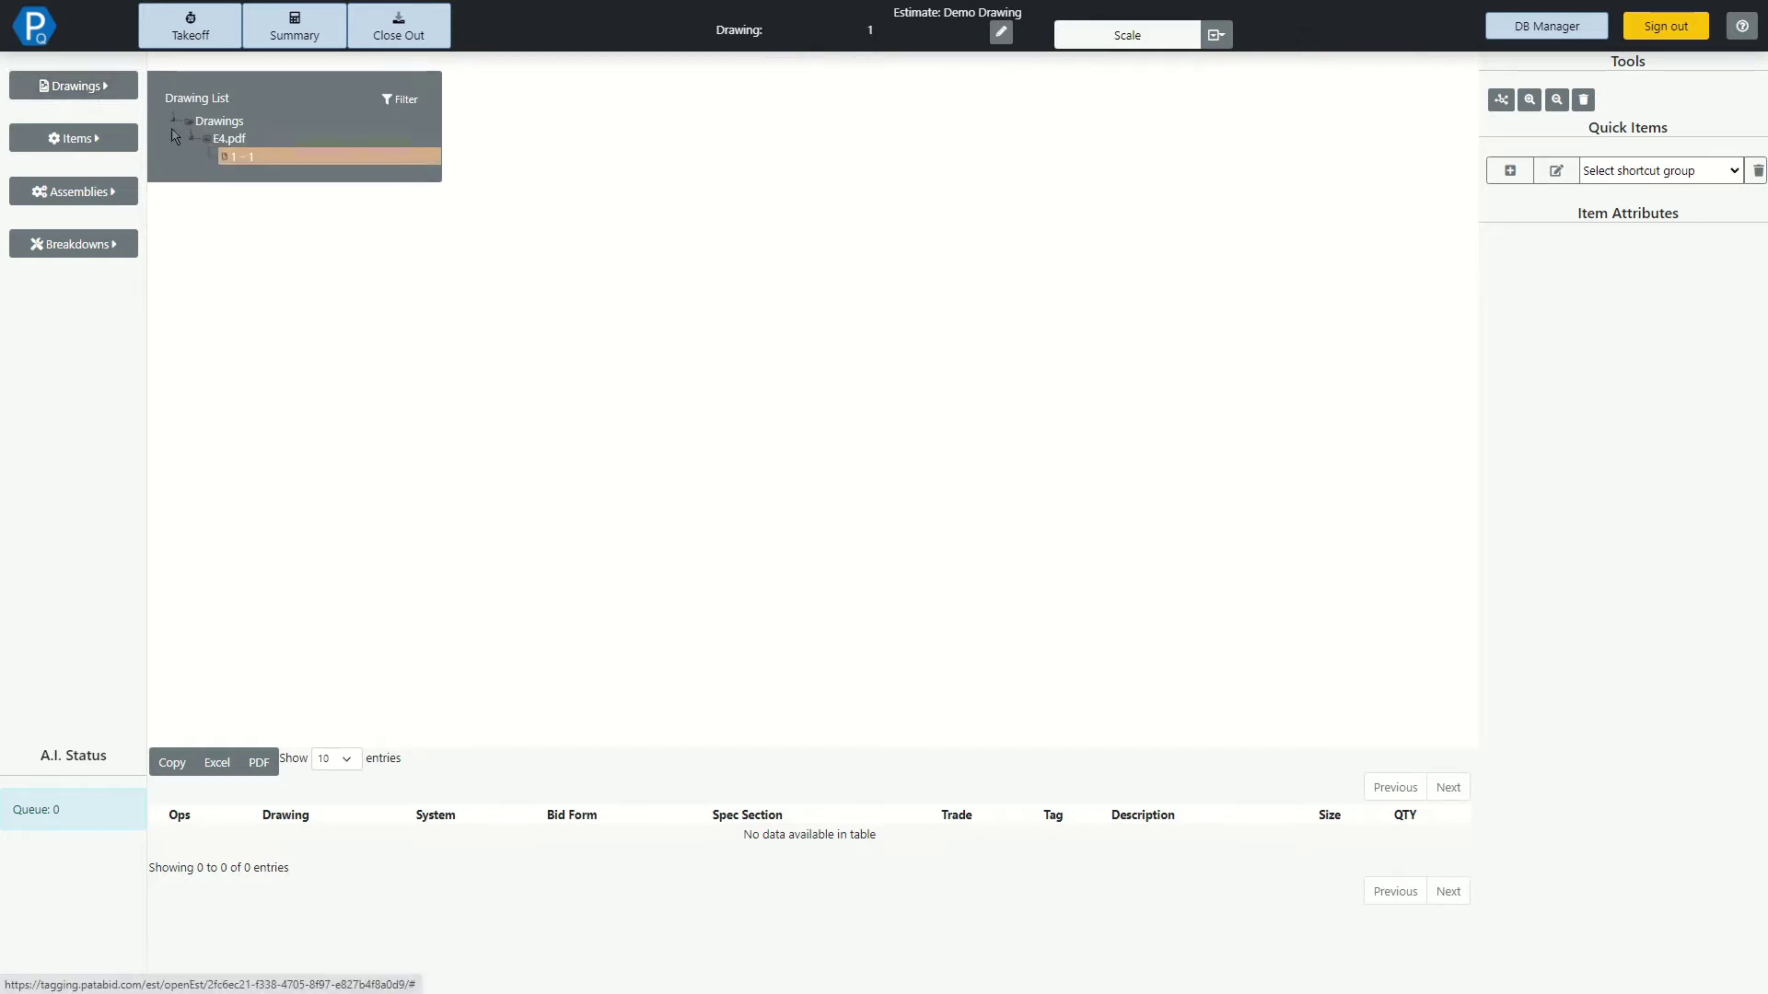
{"action": "left_click", "coordinate": [87, 89]}
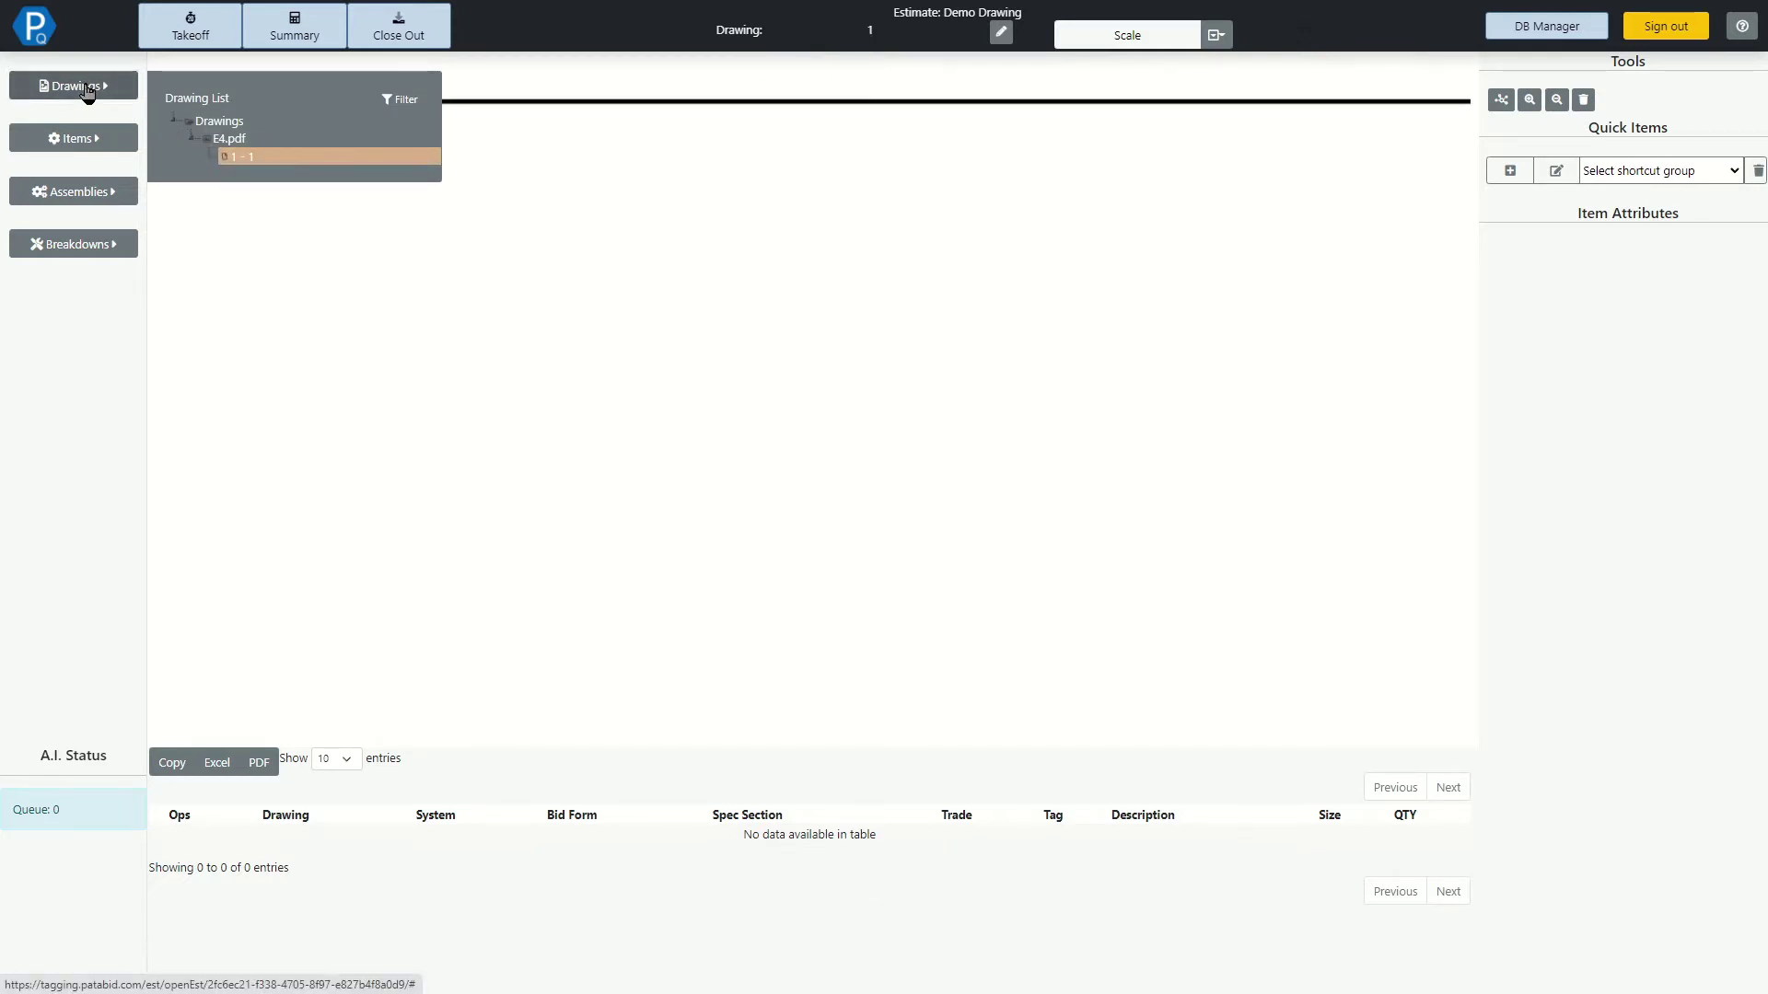
{"action": "left_click", "coordinate": [96, 141]}
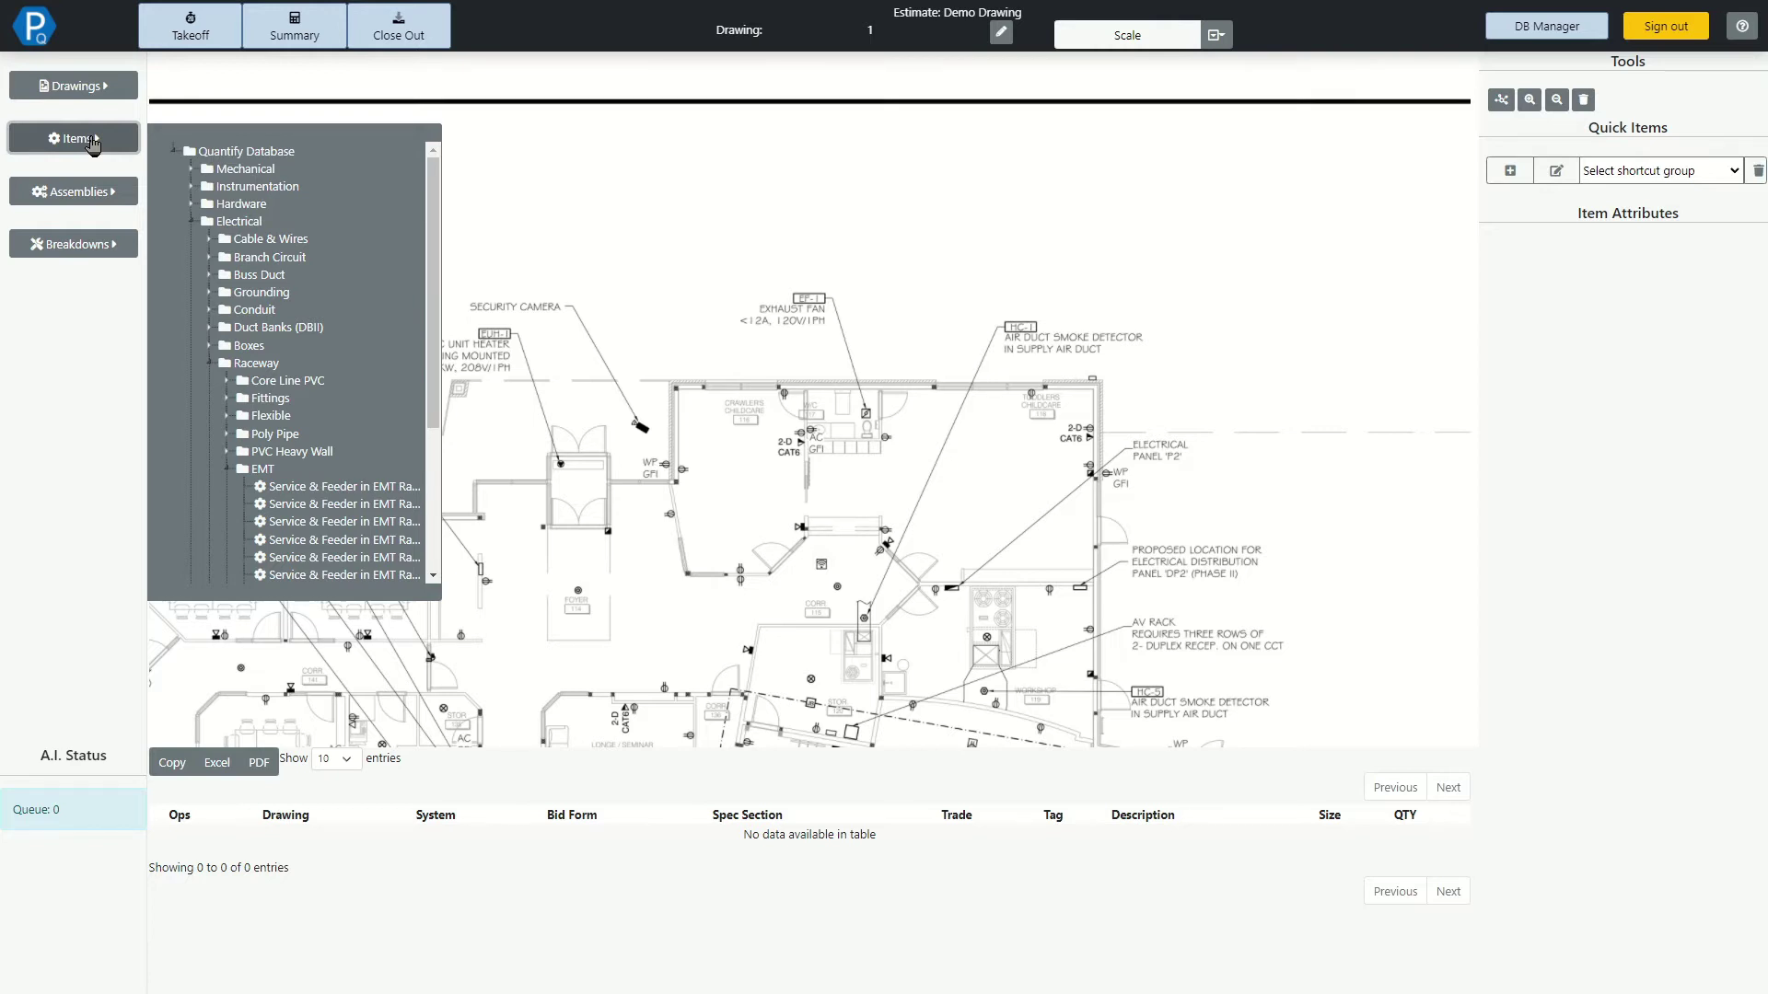
{"action": "left_click", "coordinate": [93, 143]}
{"action": "left_click", "coordinate": [88, 193]}
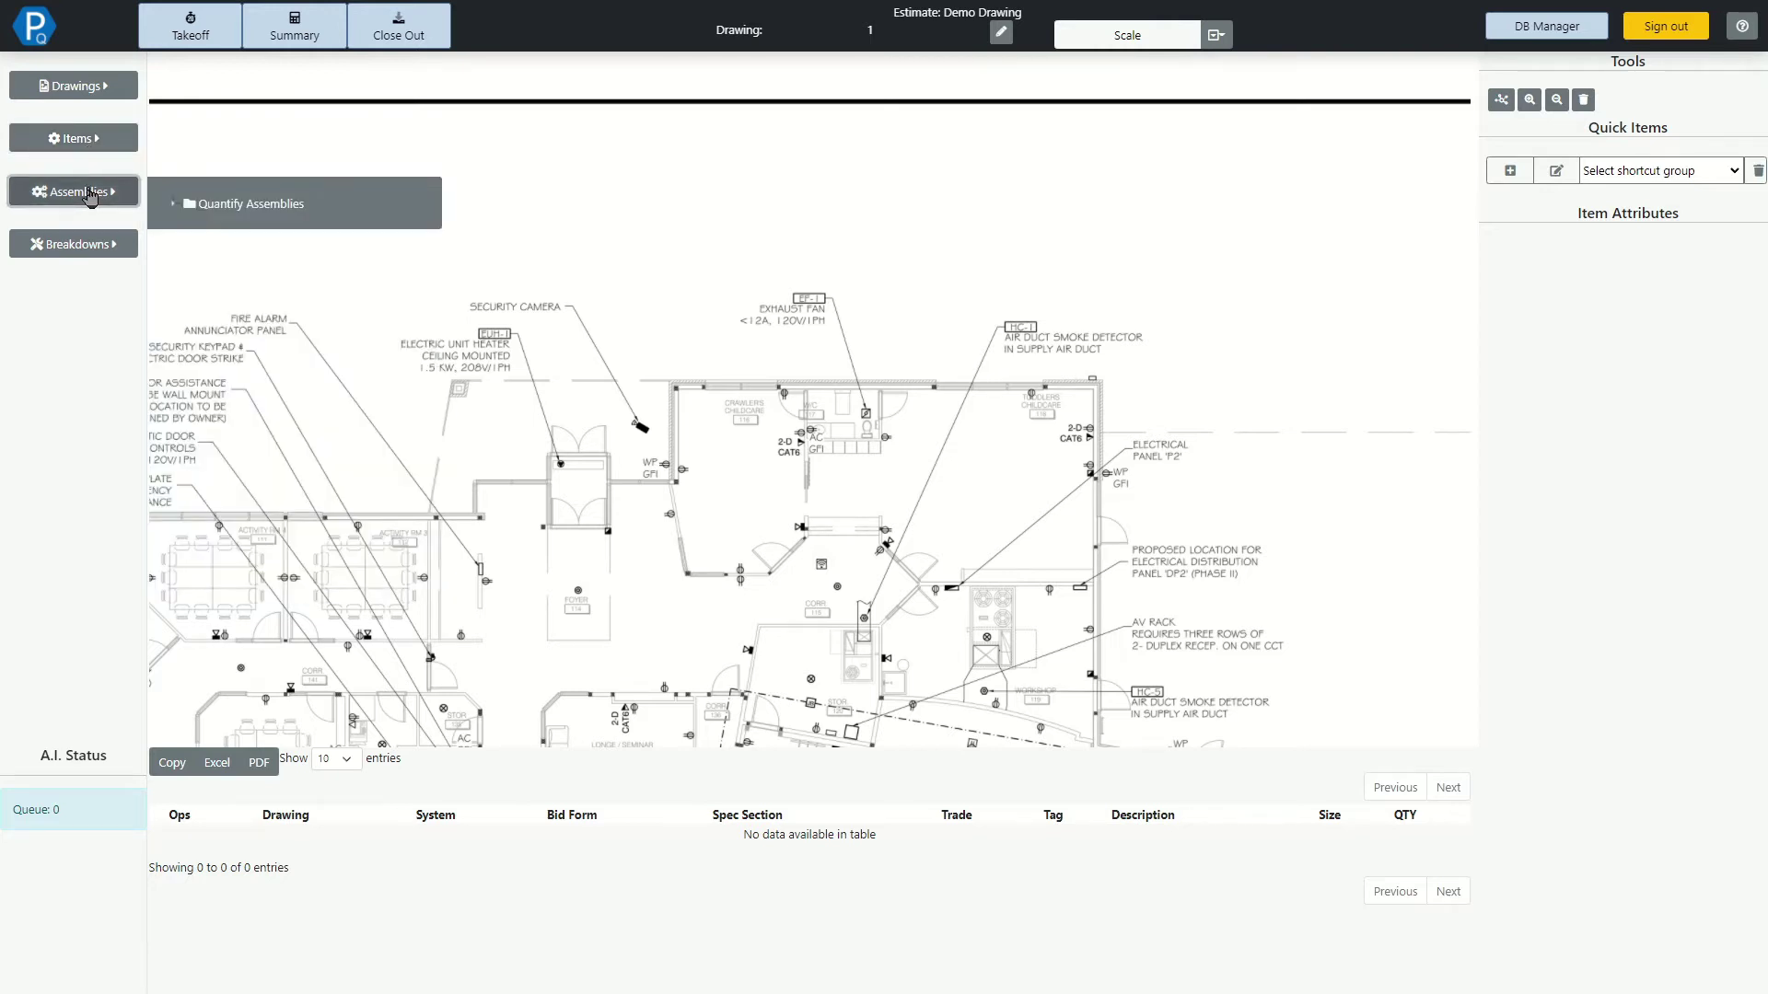
{"action": "left_click", "coordinate": [87, 198]}
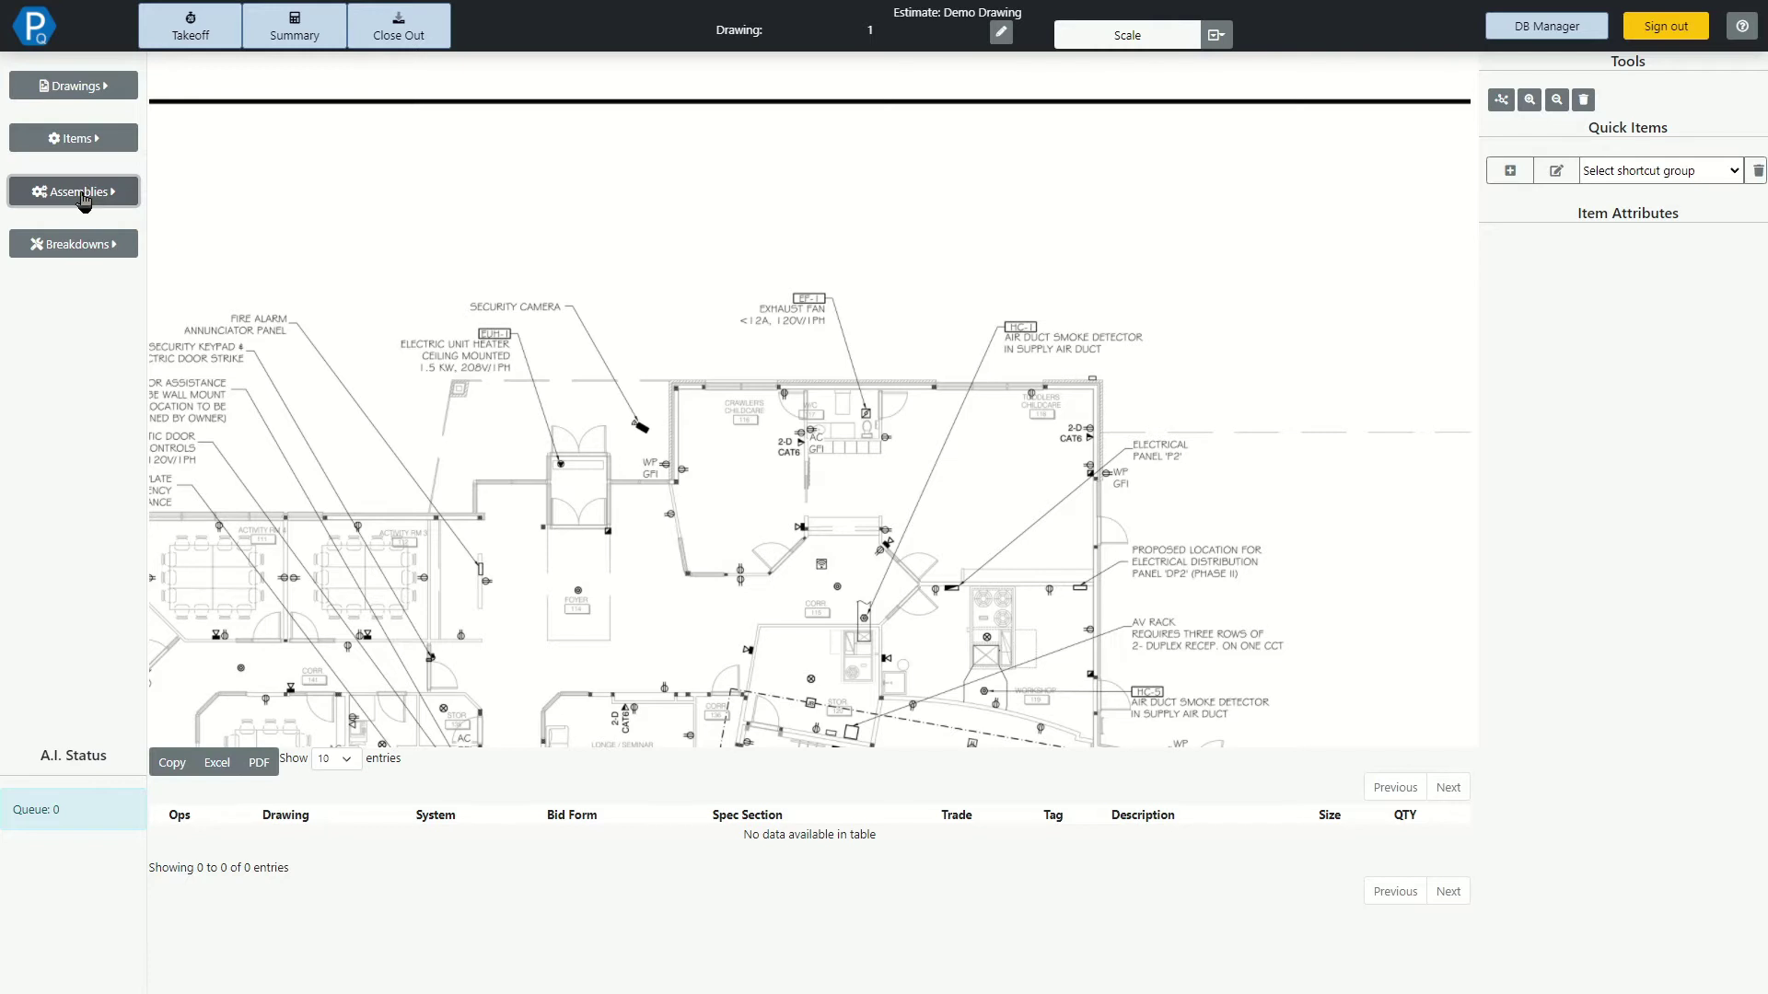
Create a new System breakdown named "Plugs"
{"action": "left_click", "coordinate": [78, 249]}
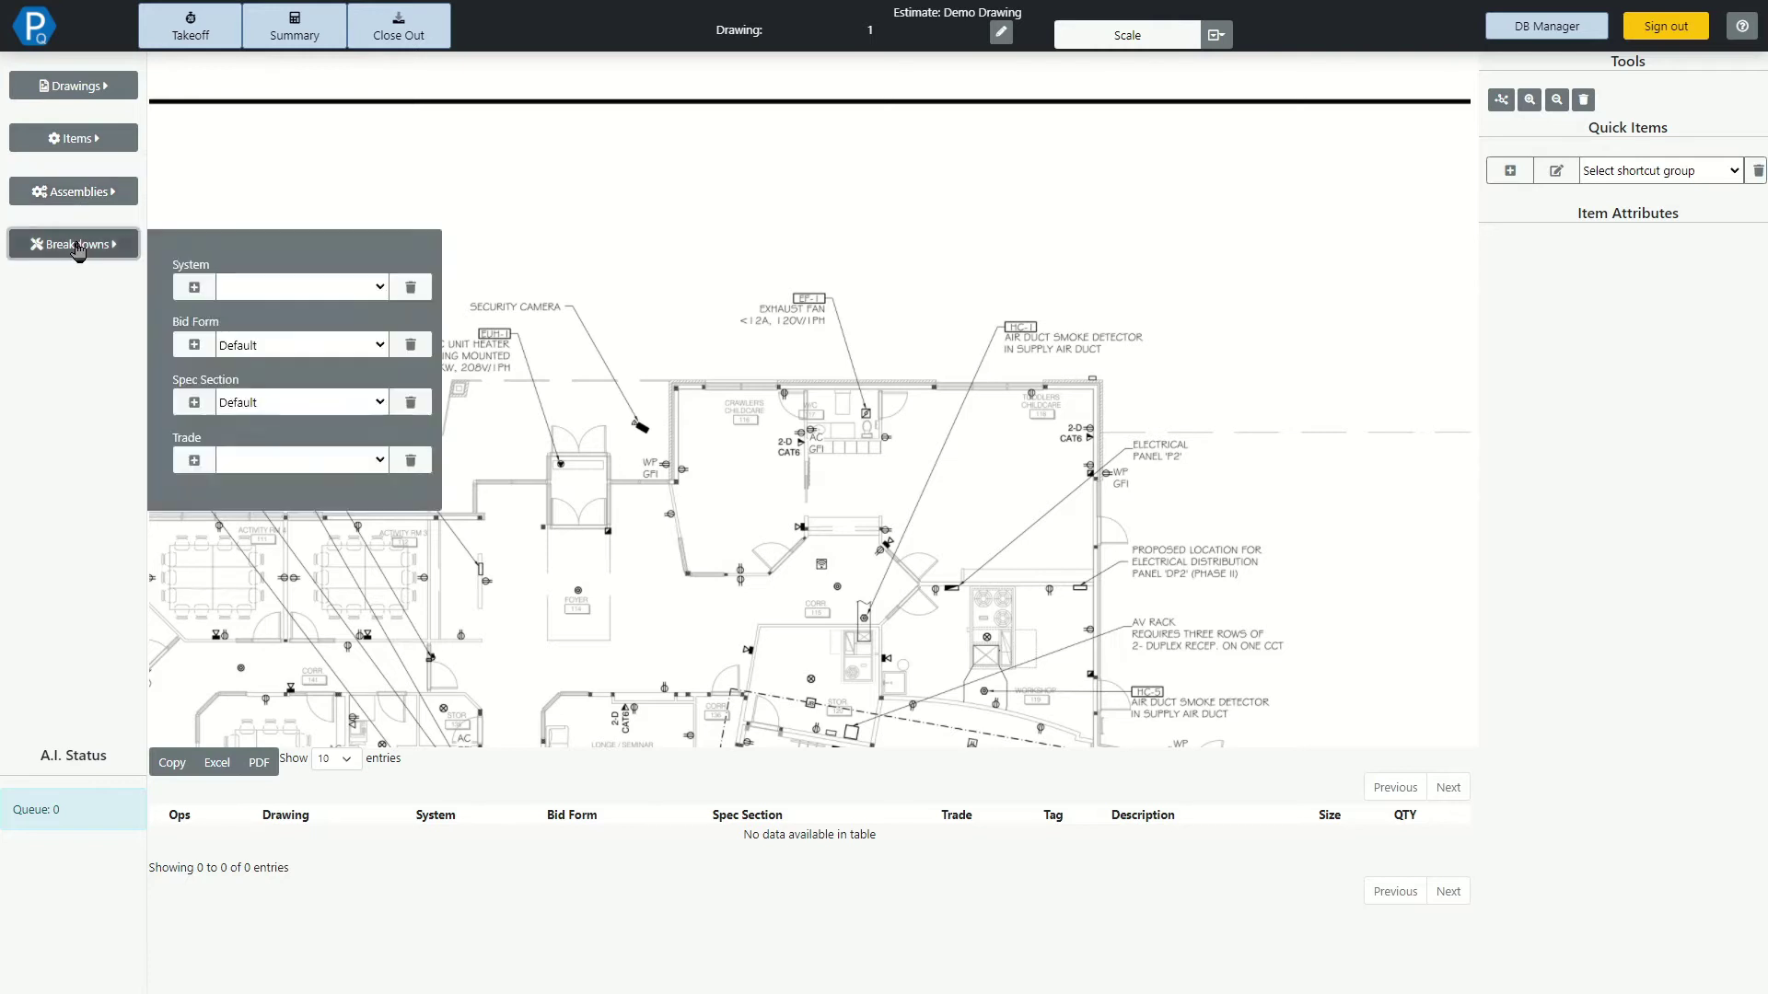
{"action": "left_click", "coordinate": [266, 290]}
{"action": "left_click", "coordinate": [194, 287]}
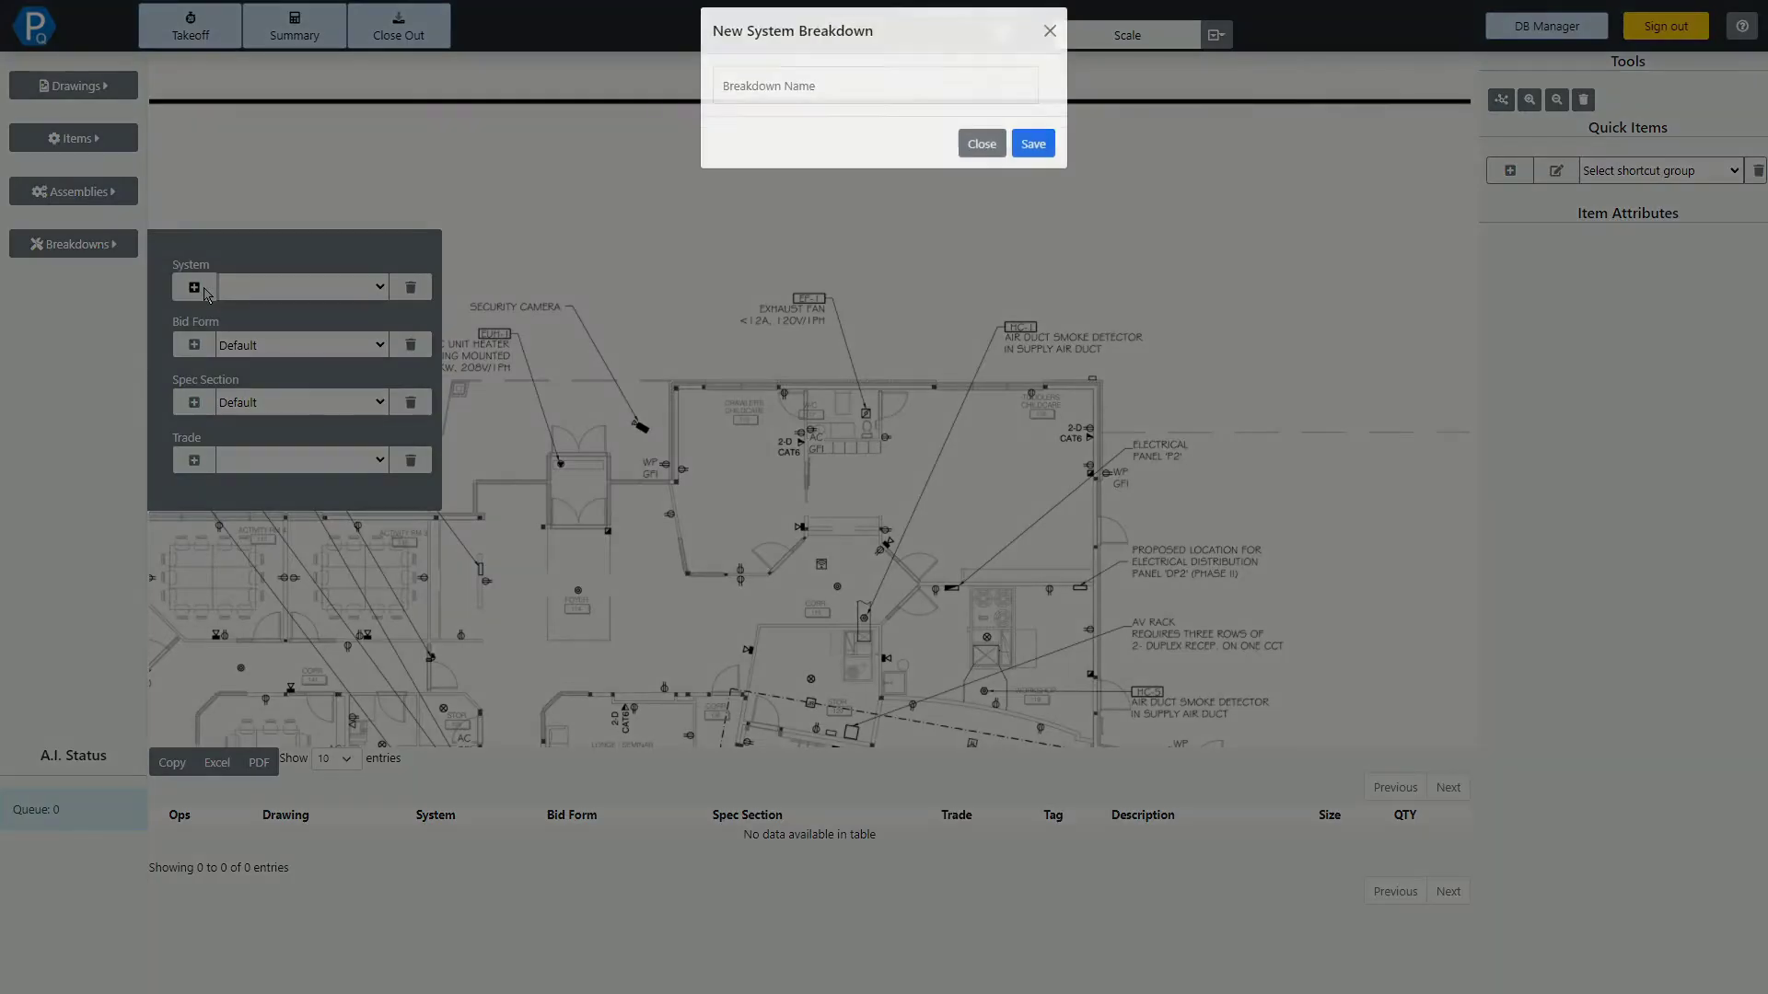
{"action": "left_click", "coordinate": [759, 103]}
{"action": "type", "text": "Plugs"}
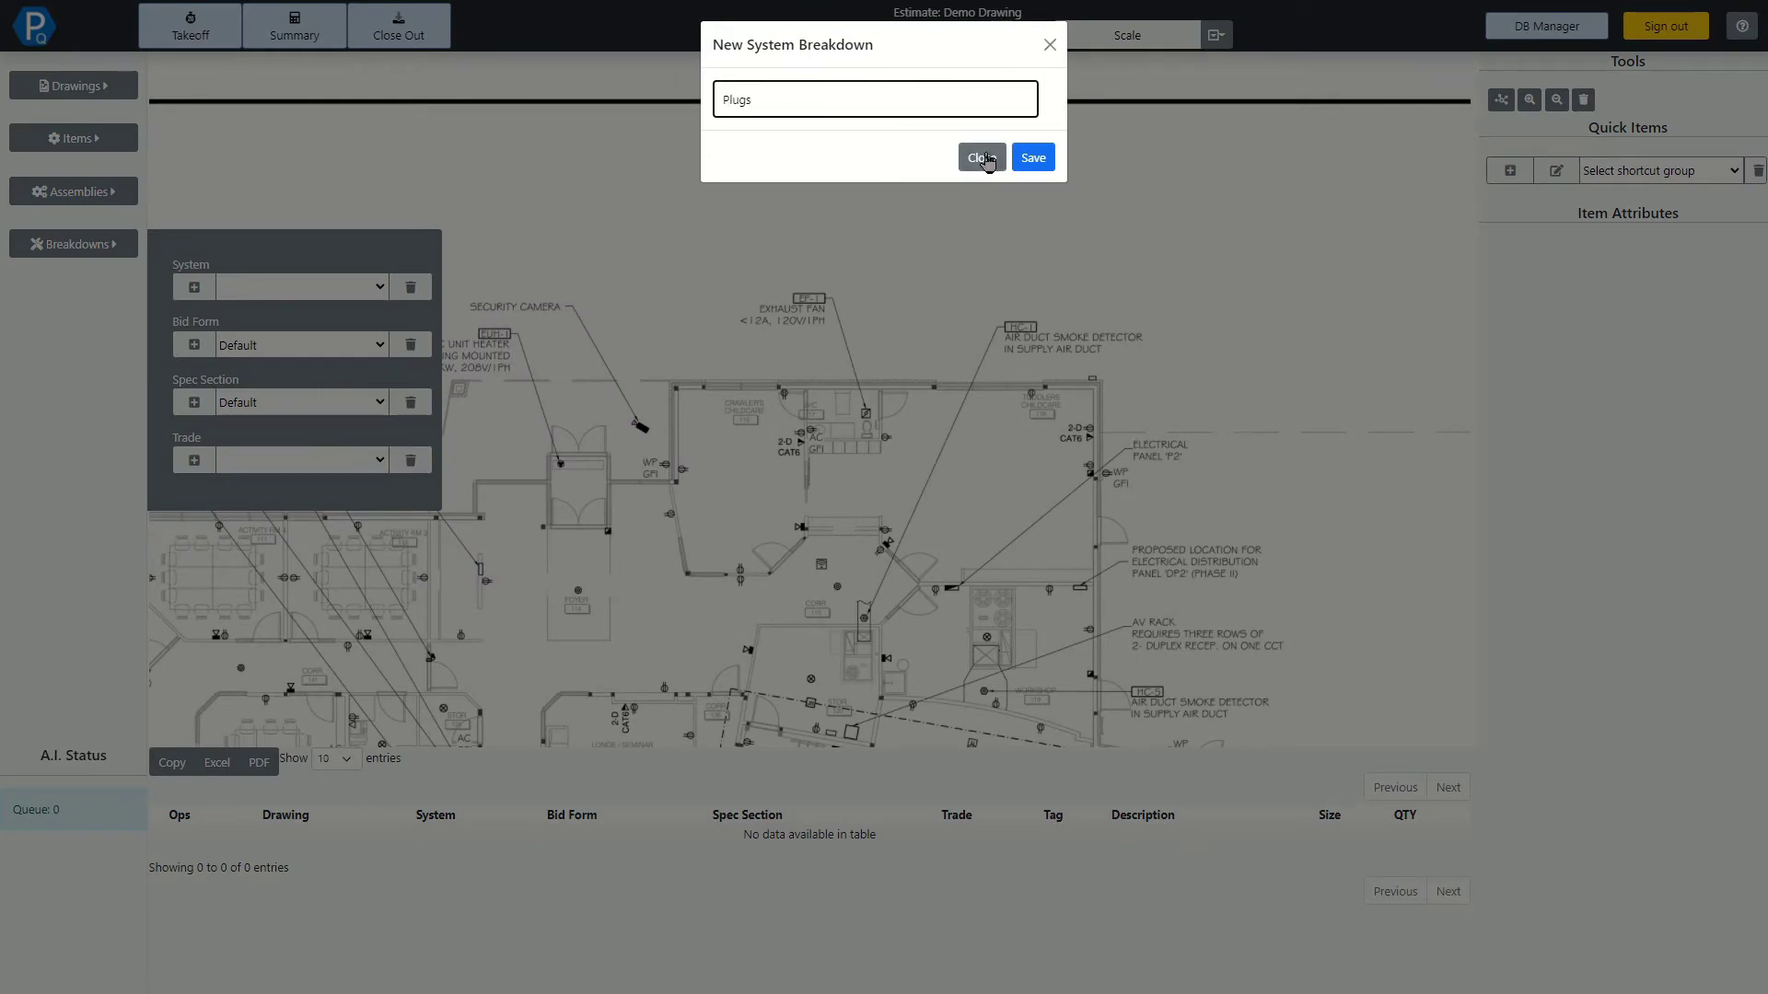
{"action": "left_click", "coordinate": [1033, 158]}
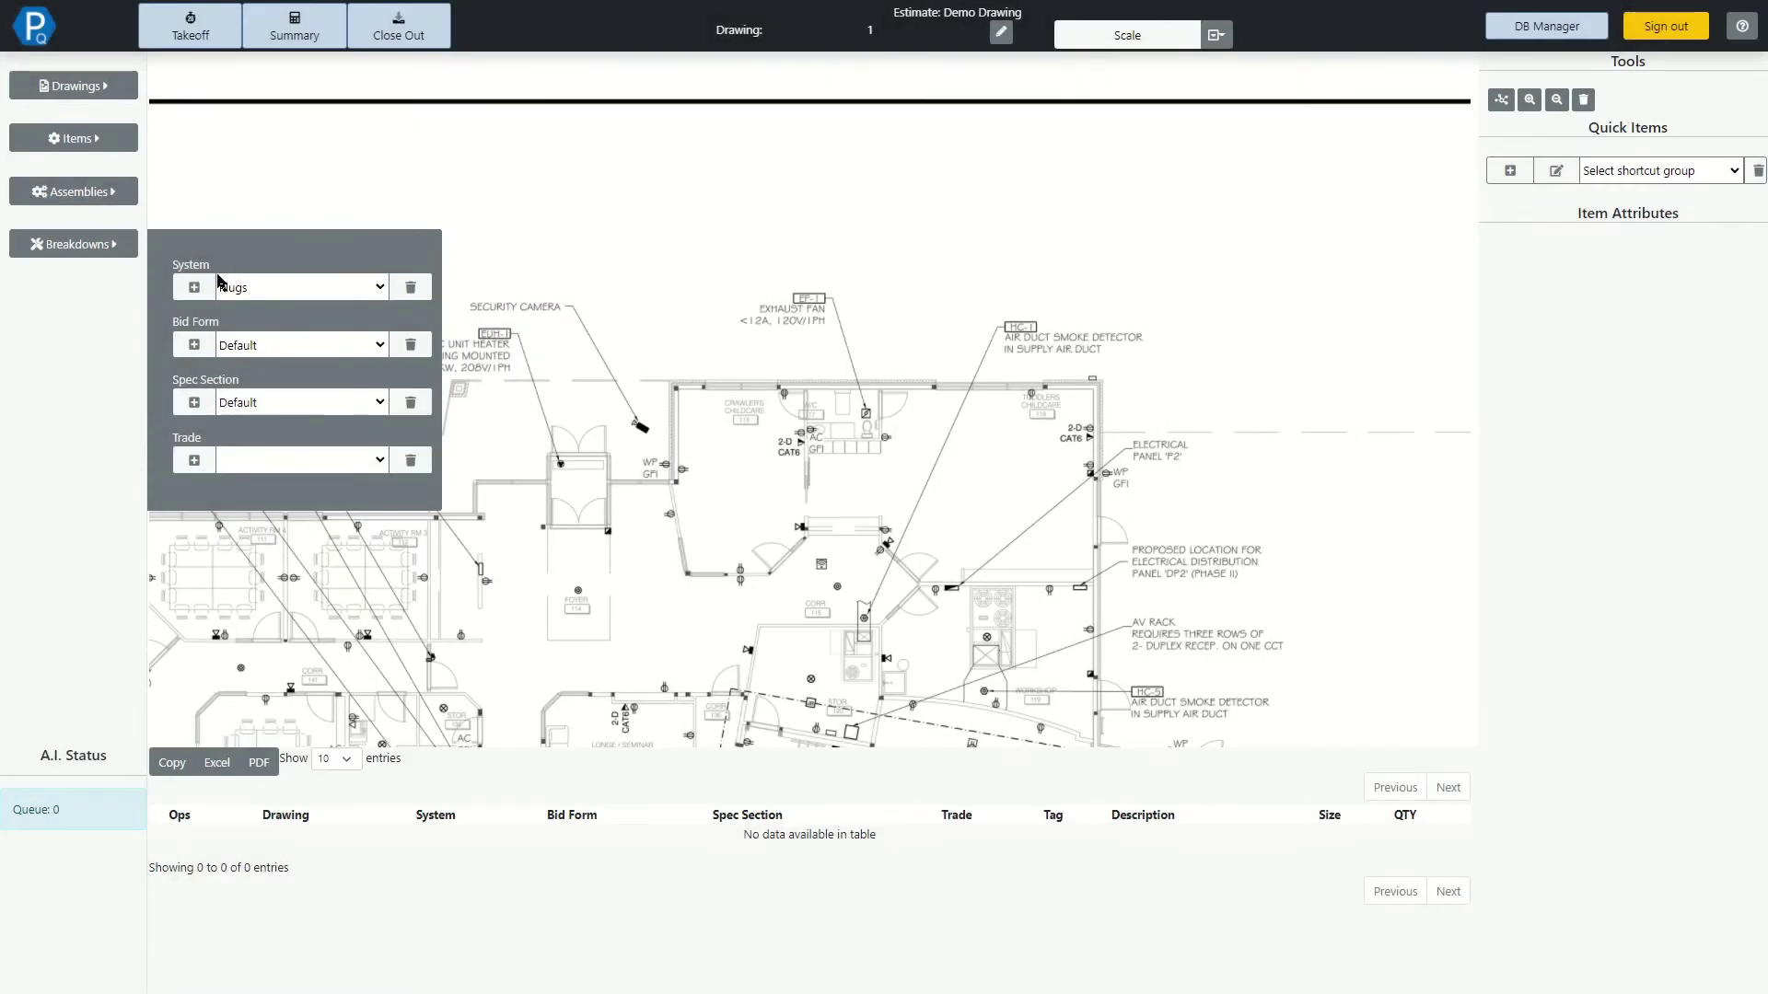
Add a second System breakdown named "Switches"
{"action": "left_click", "coordinate": [194, 287]}
{"action": "left_click", "coordinate": [809, 89]}
{"action": "type", "text": "Switches"}
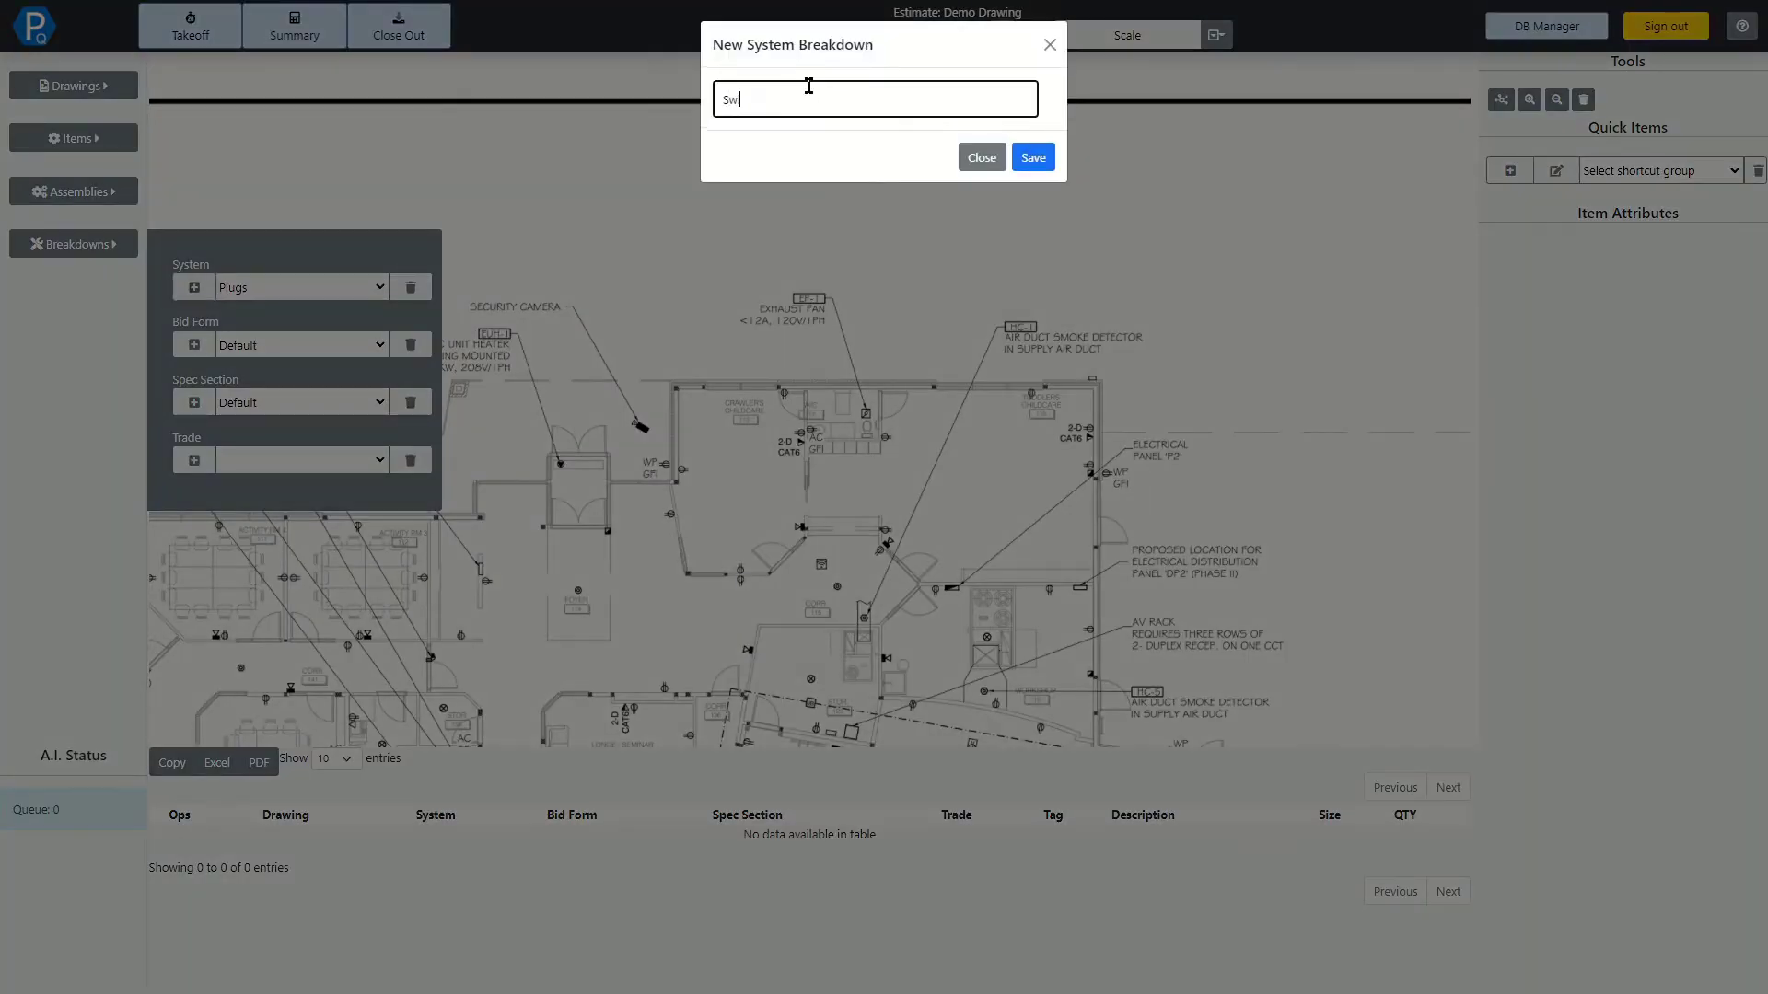
{"action": "left_click", "coordinate": [1031, 159]}
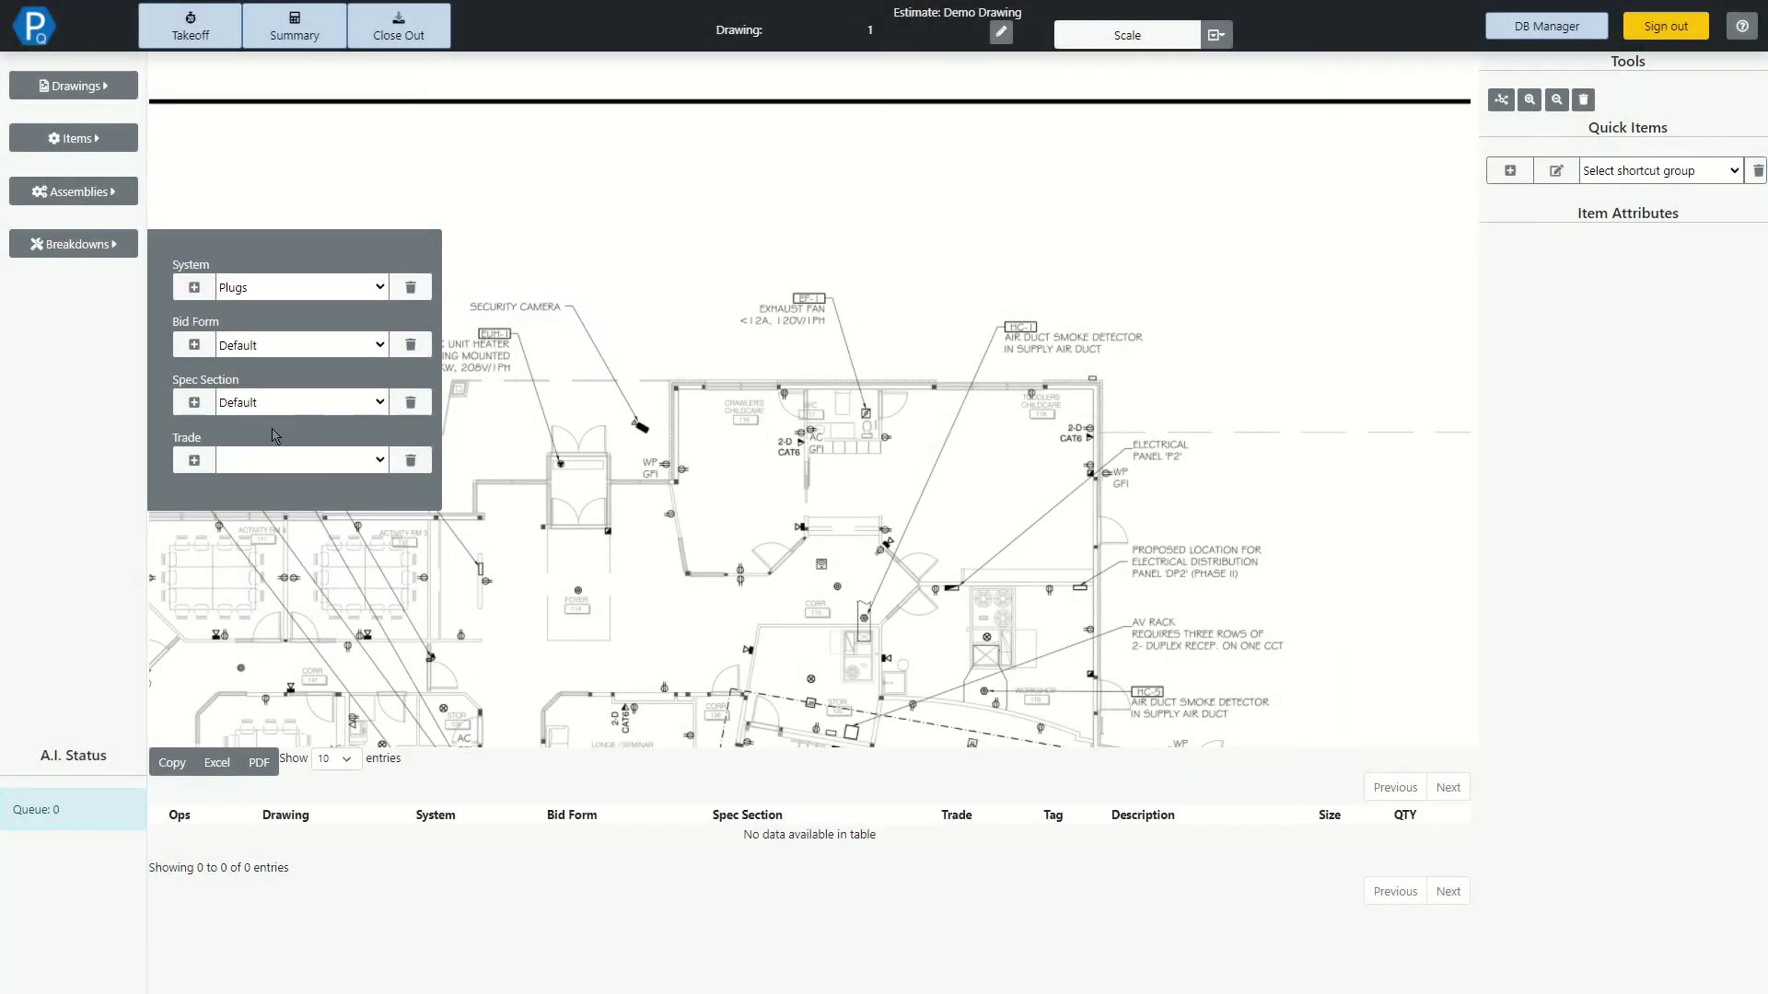
Create a Trade breakdown named "Electrical" and close the breakdown settings
{"action": "left_click", "coordinate": [194, 460]}
{"action": "left_click", "coordinate": [746, 102]}
{"action": "type", "text": "Electrical"}
{"action": "left_click", "coordinate": [1032, 157]}
{"action": "left_click", "coordinate": [114, 246]}
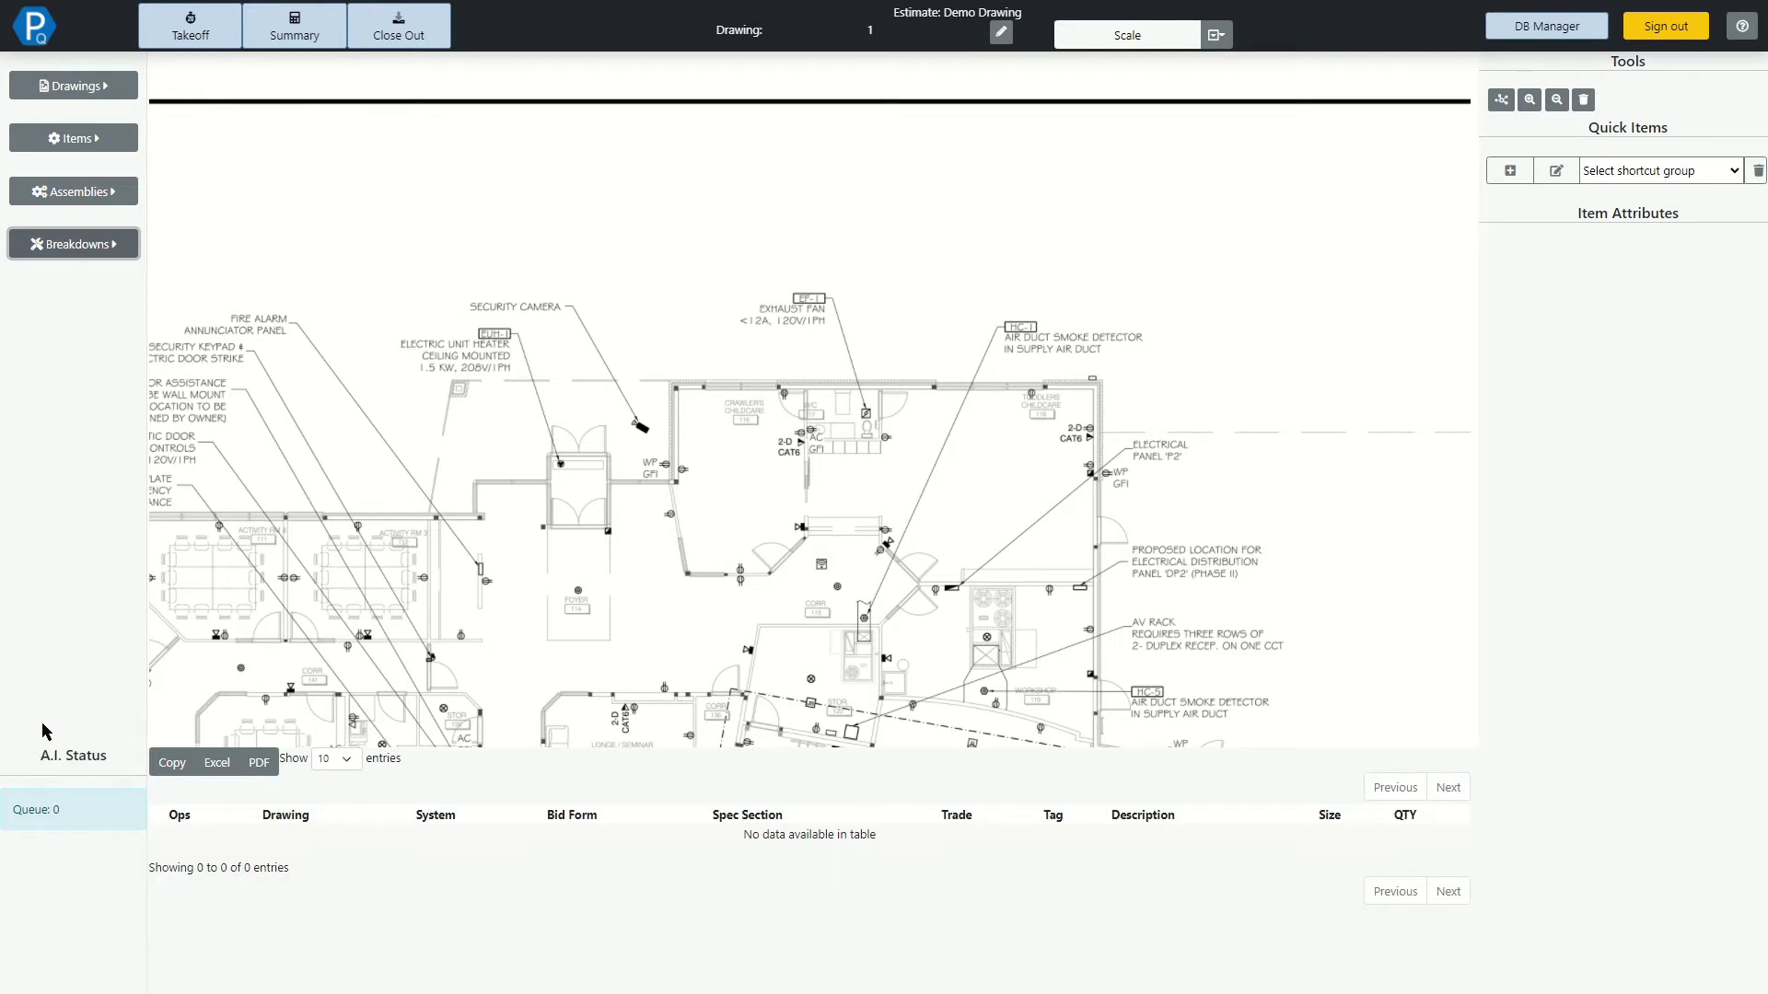
{"action": "left_click", "coordinate": [97, 732]}
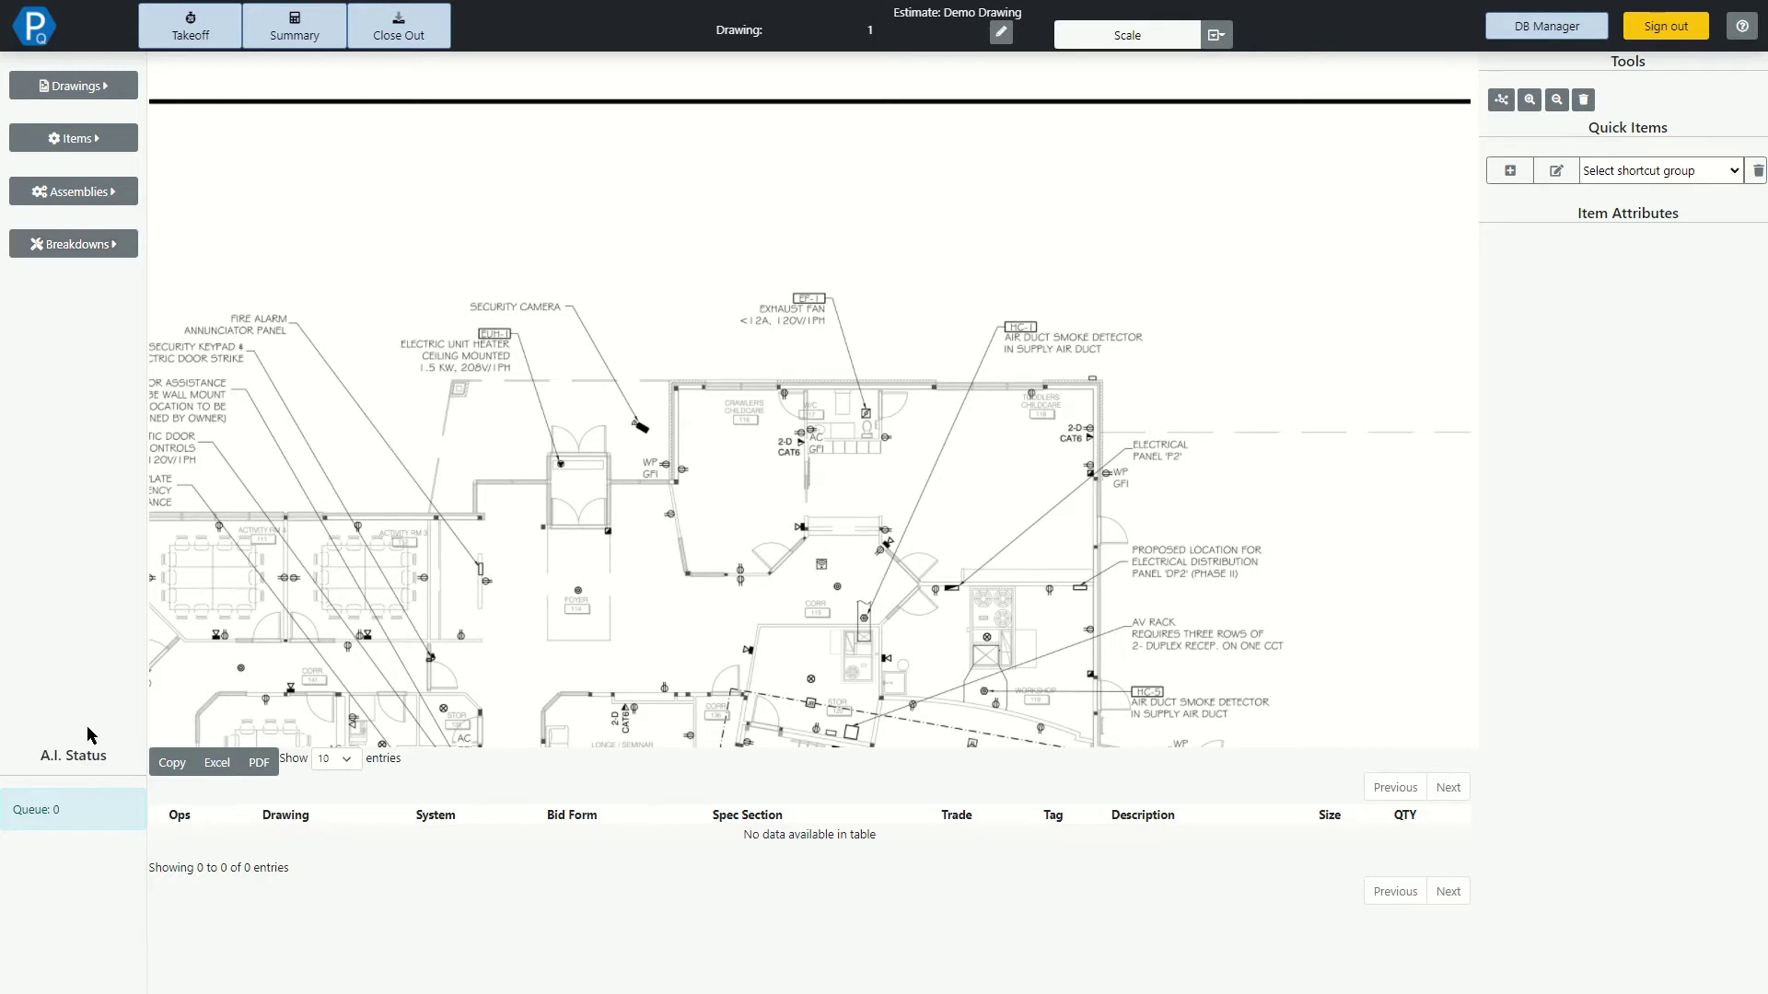
{"action": "left_click", "coordinate": [1001, 33]}
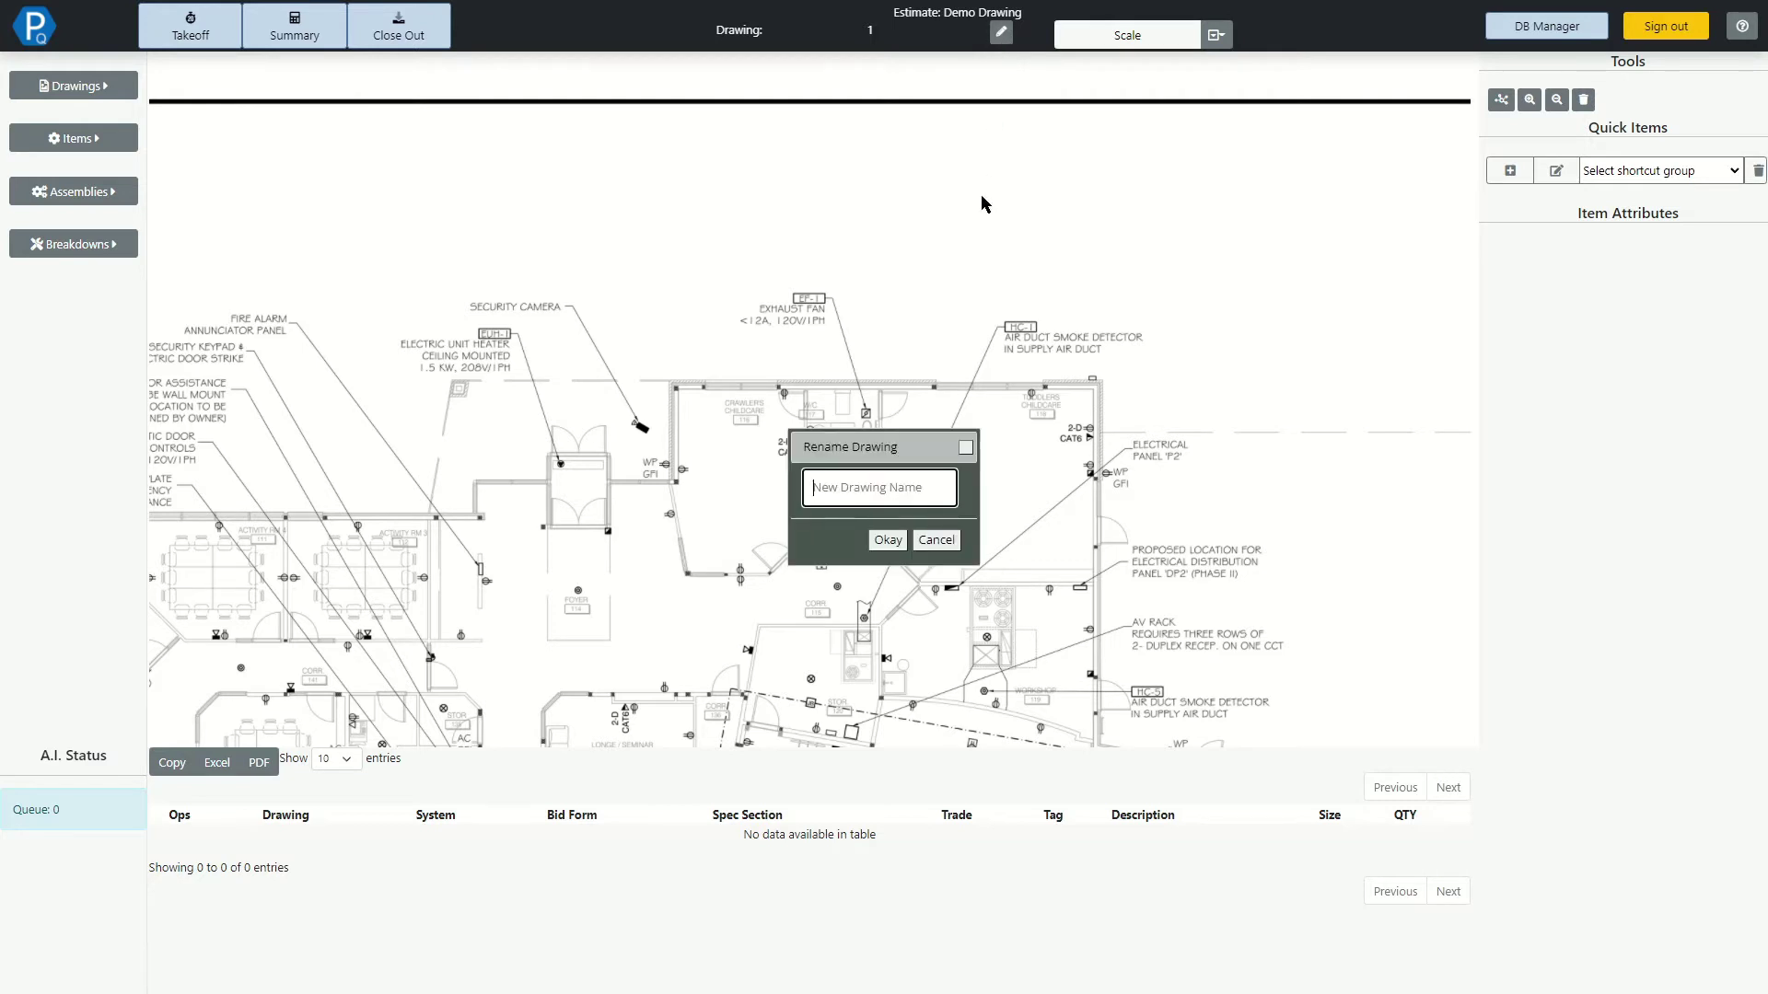
{"action": "left_click", "coordinate": [963, 451]}
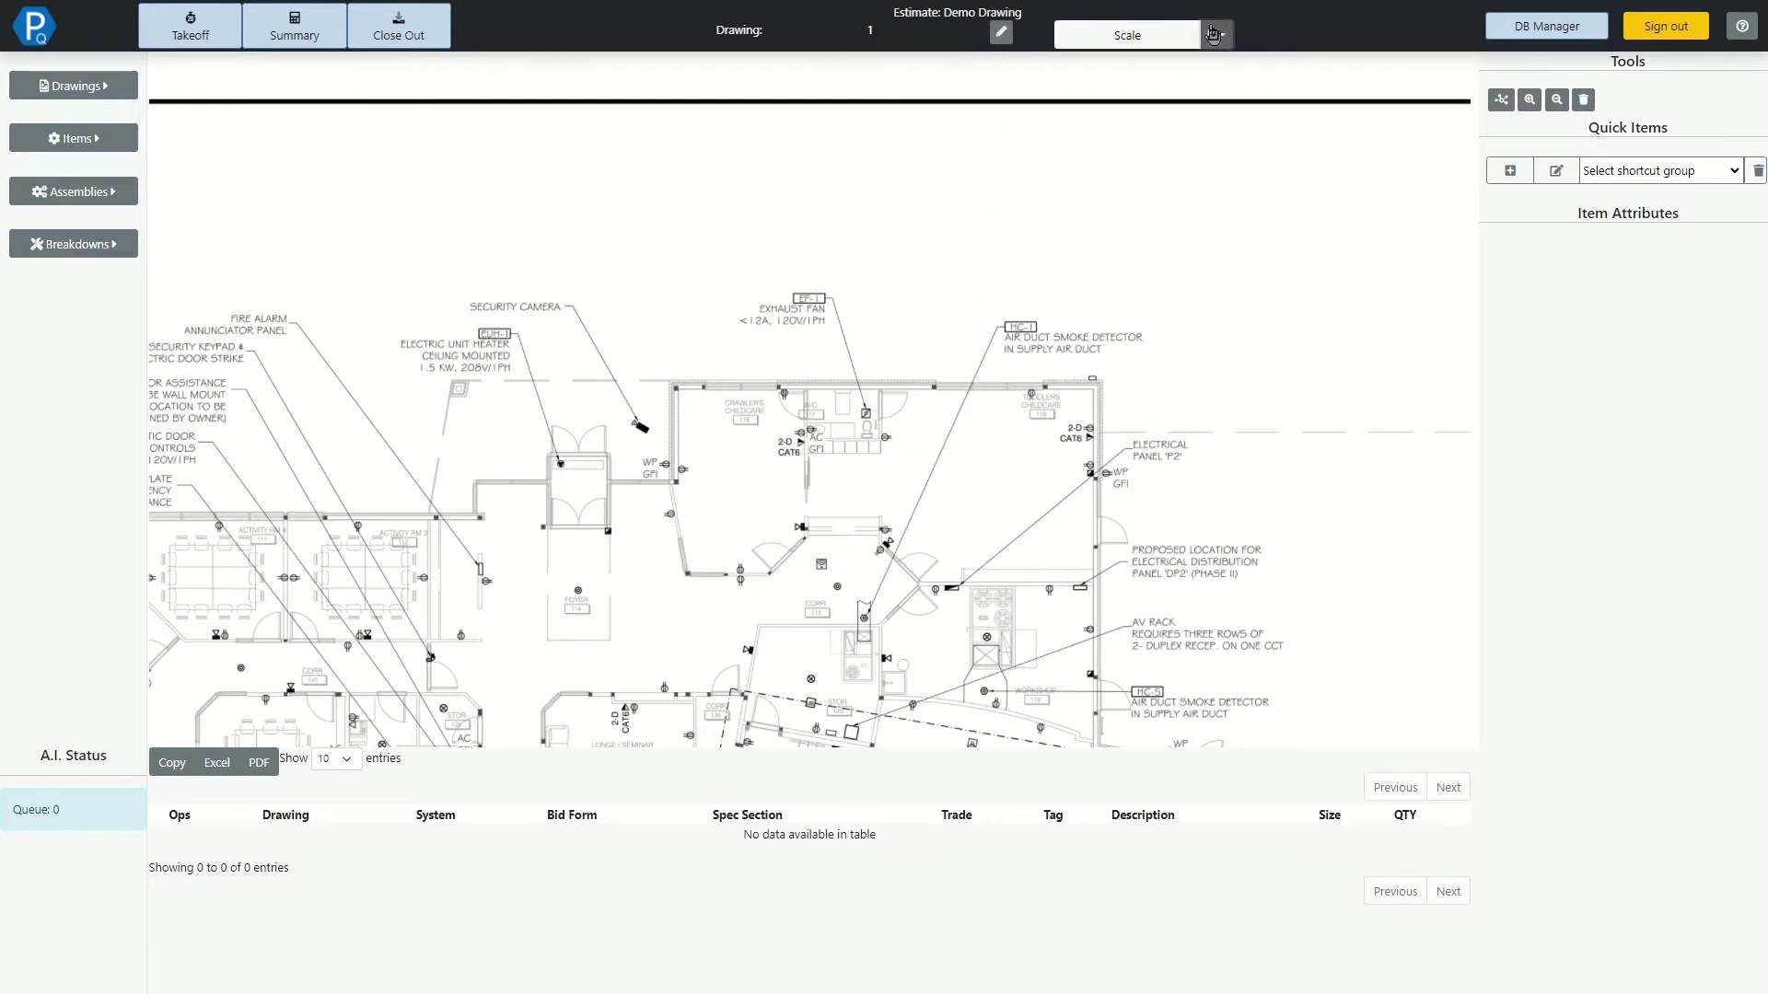
{"action": "left_click", "coordinate": [1215, 35]}
{"action": "left_click", "coordinate": [1215, 36]}
Load the Electrical Training Items shortcut group into the quick items
{"action": "left_click", "coordinate": [1634, 175]}
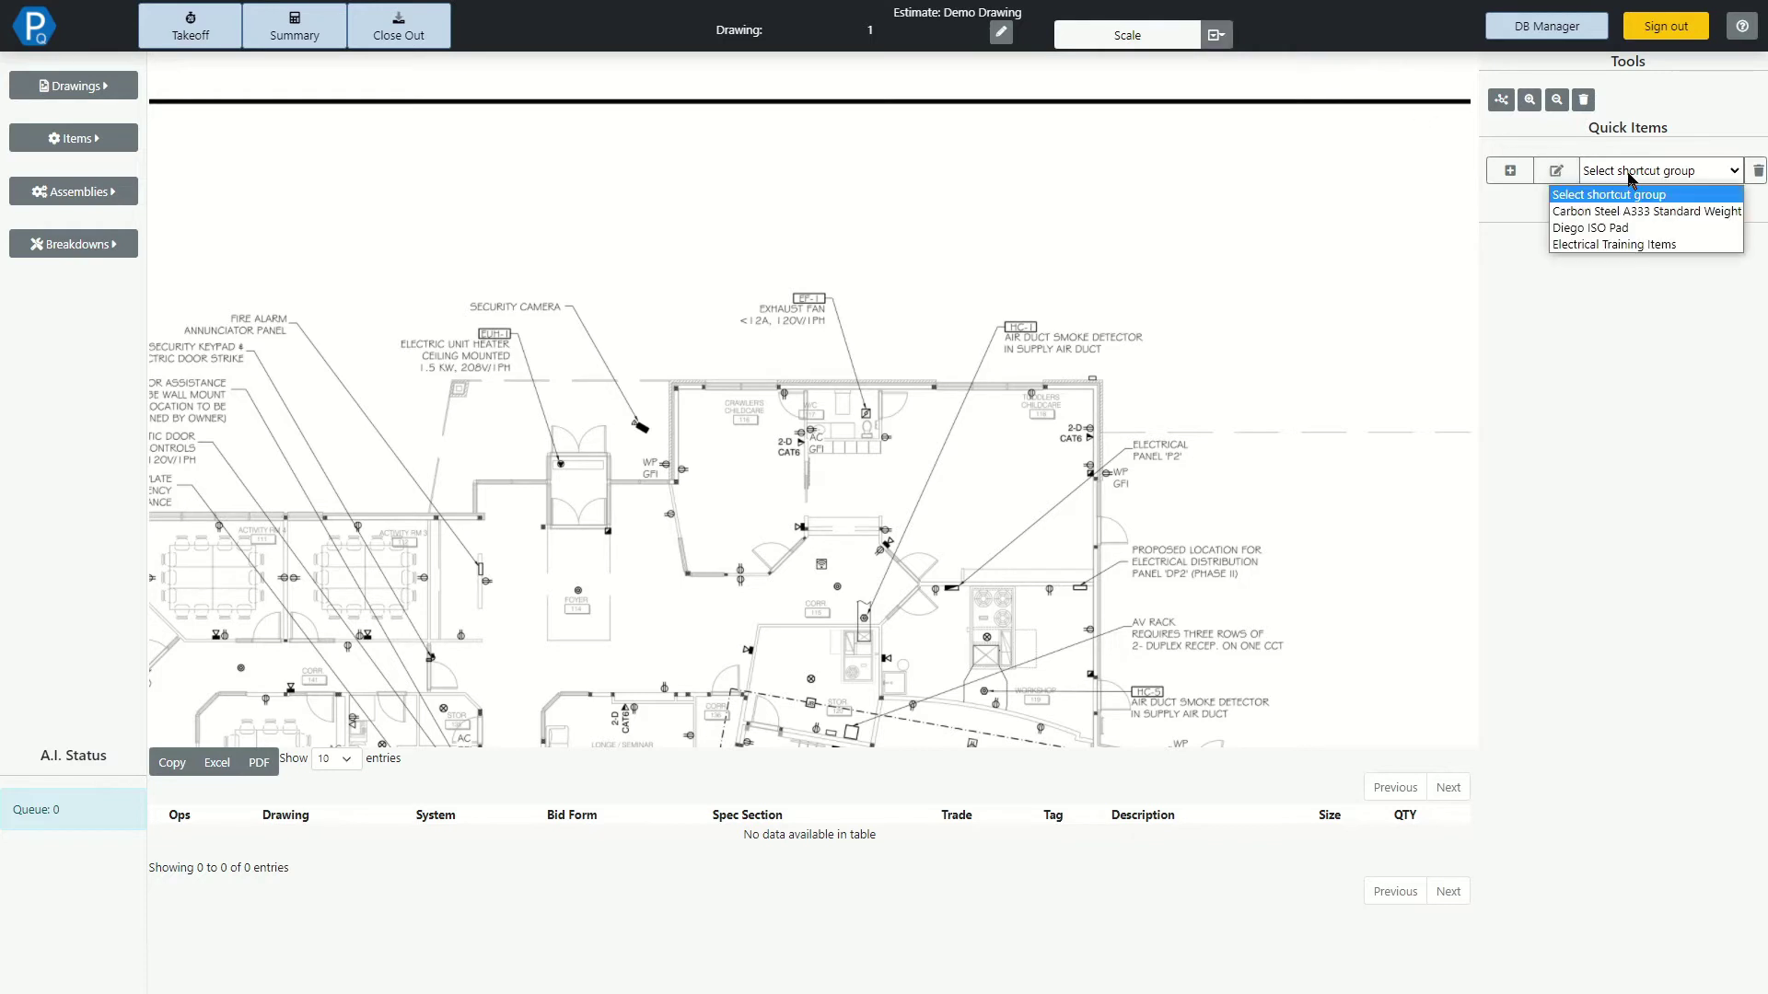
{"action": "left_click", "coordinate": [1636, 245]}
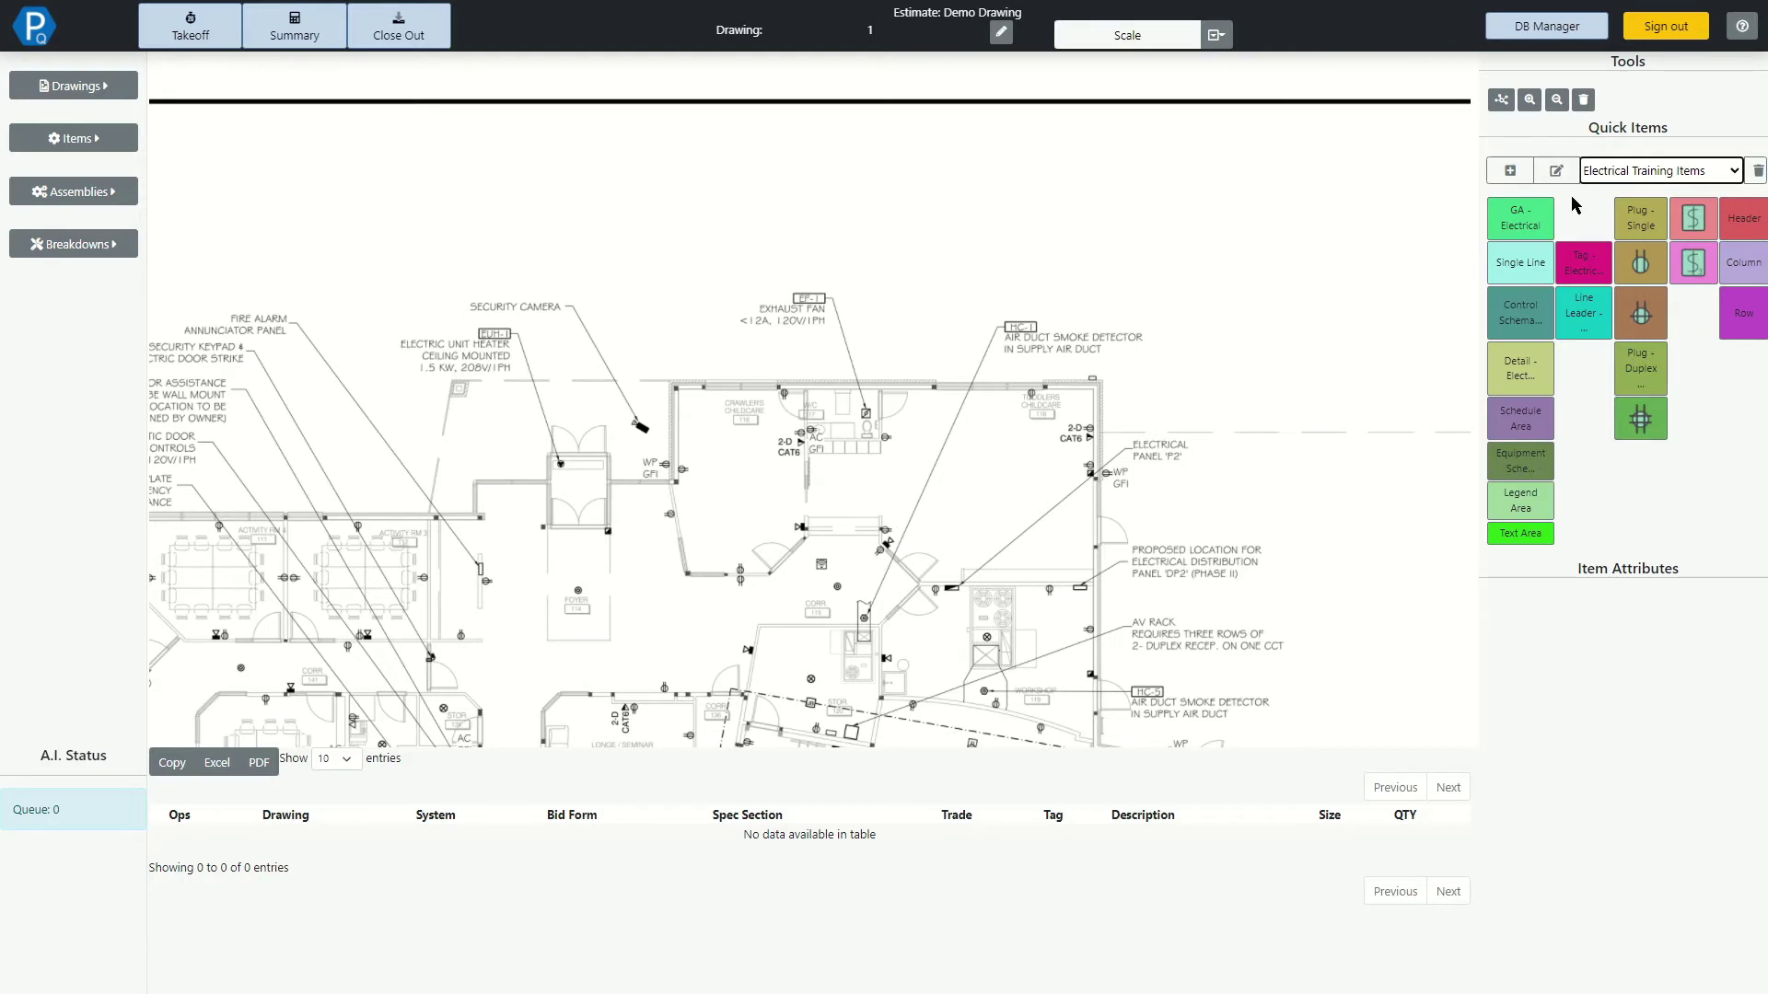
Review the Electrical Training Items shortcut group's layout and the flexible raceway items in the Quantify Database, and save the group
{"action": "left_click", "coordinate": [1558, 173]}
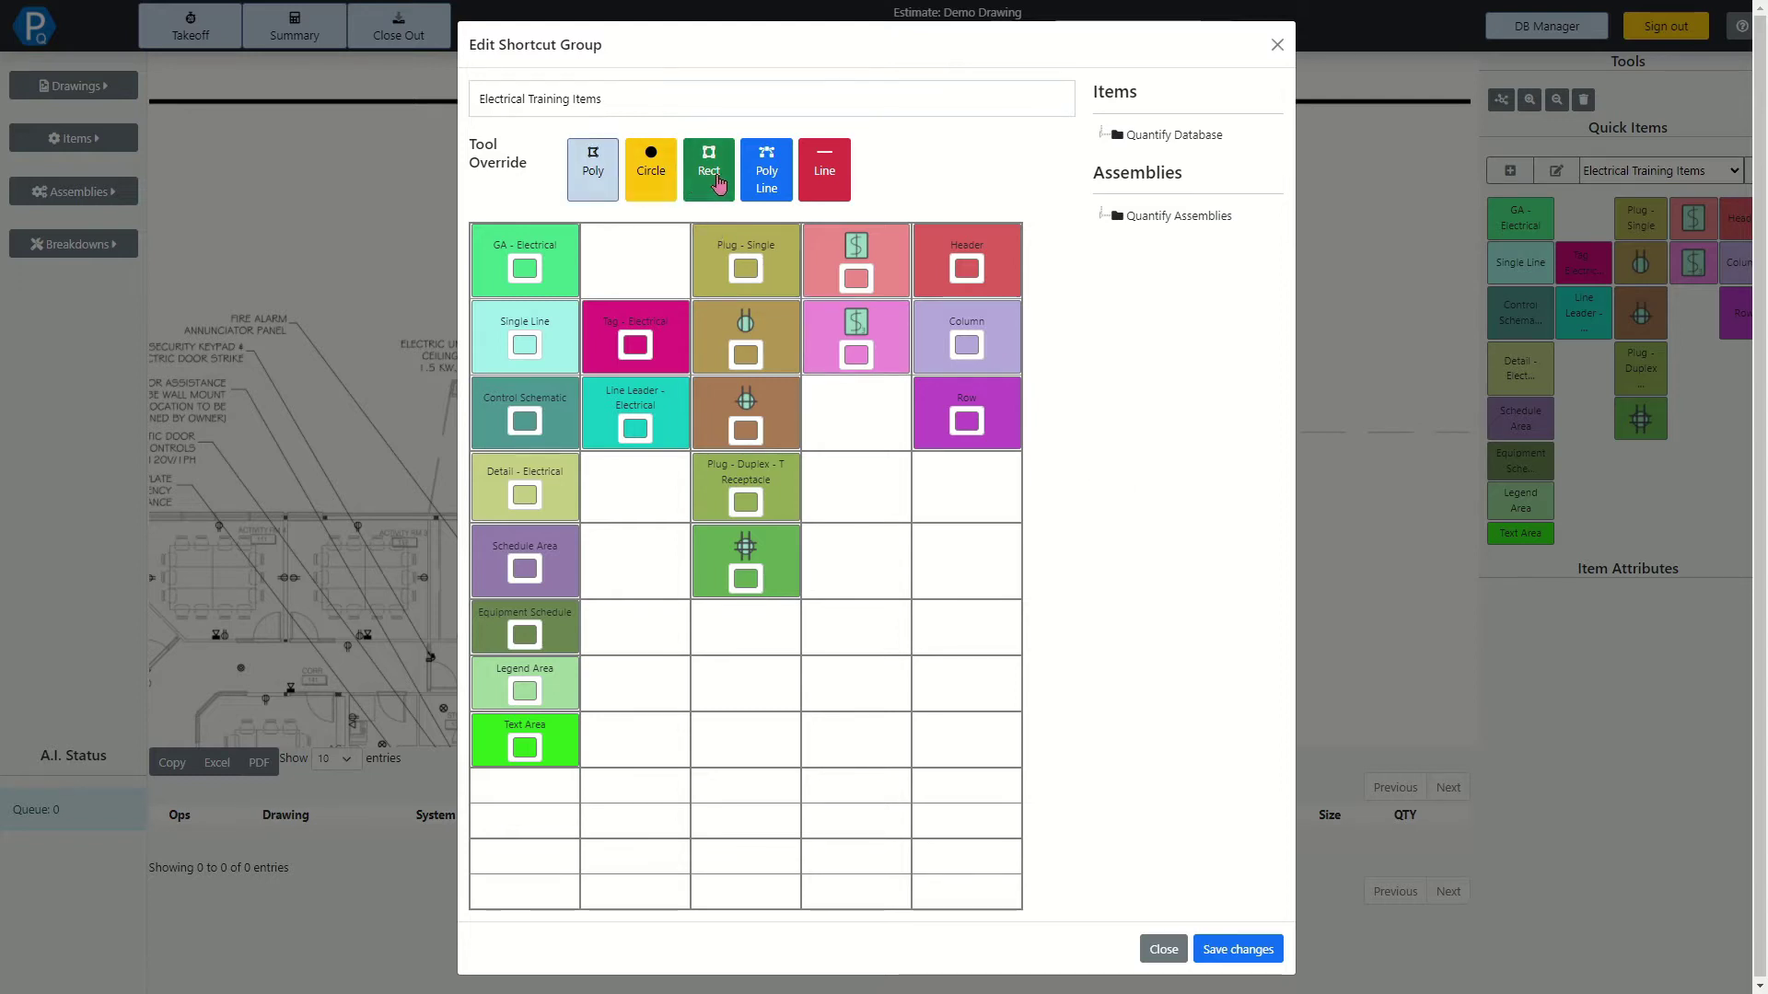
{"action": "left_click", "coordinate": [1102, 135]}
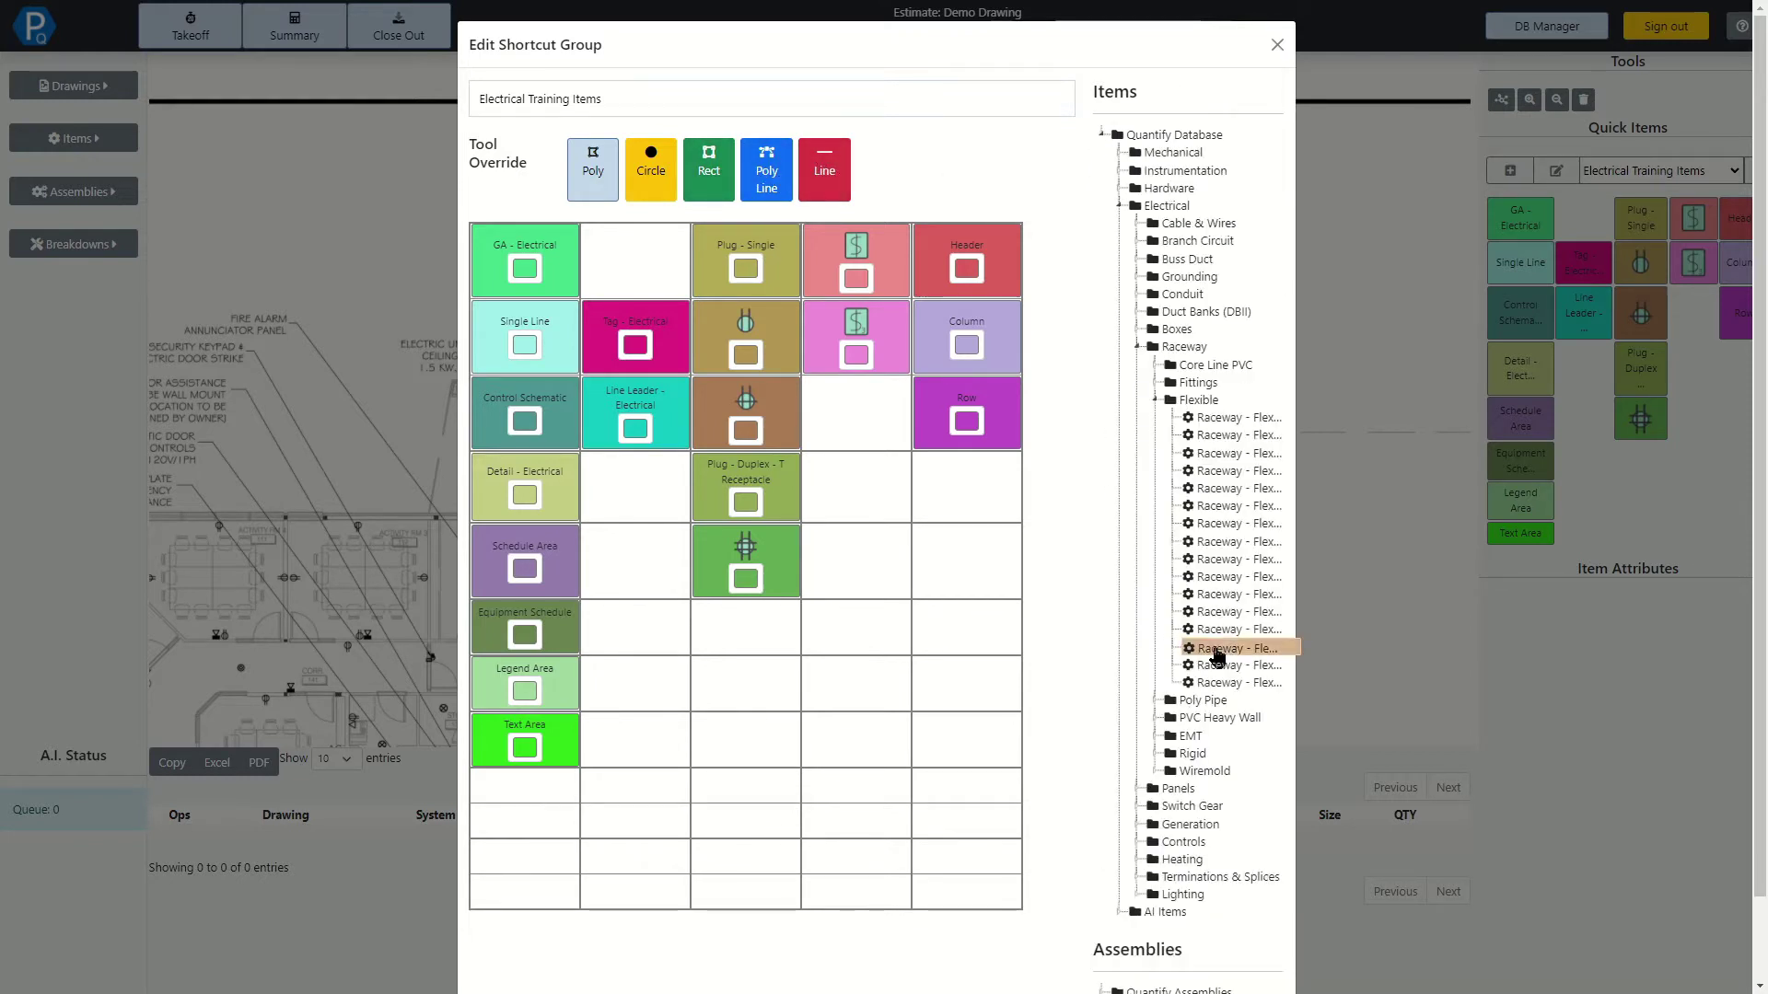
{"action": "left_click_drag", "start_coordinate": [1229, 647], "coordinate": [1096, 631]}
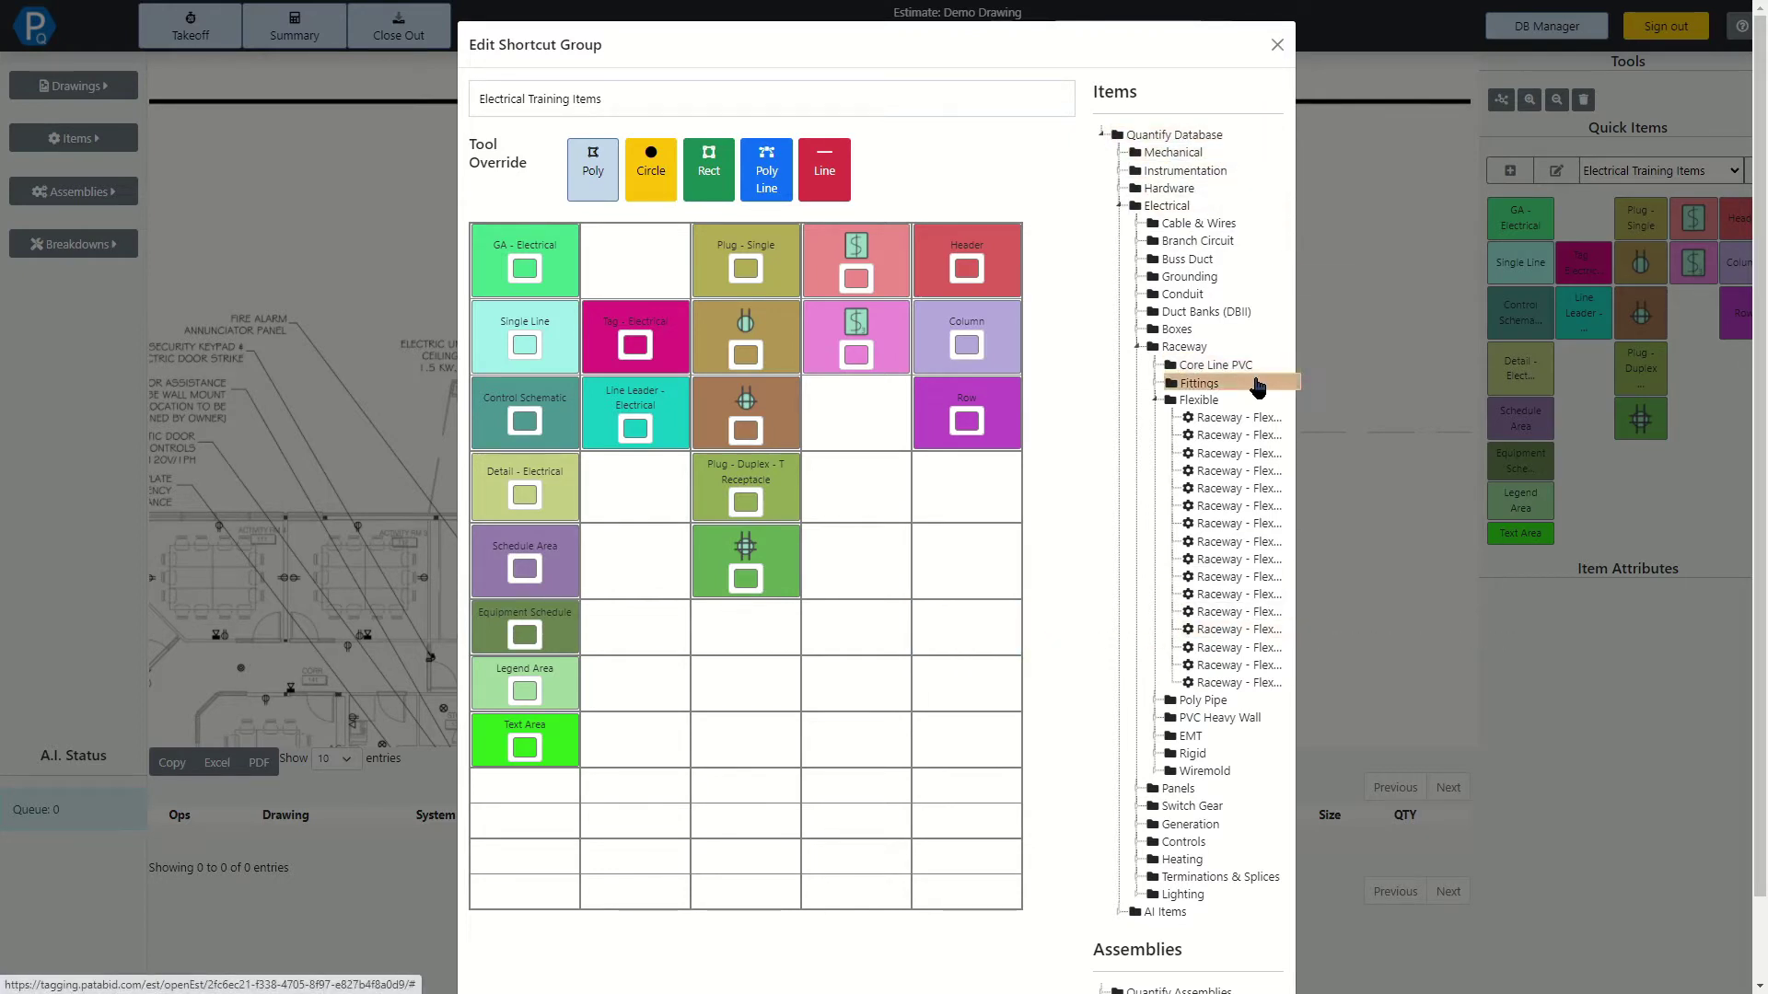
{"action": "scroll", "coordinate": [1256, 387], "scroll_direction": "down", "scroll_amount": 1}
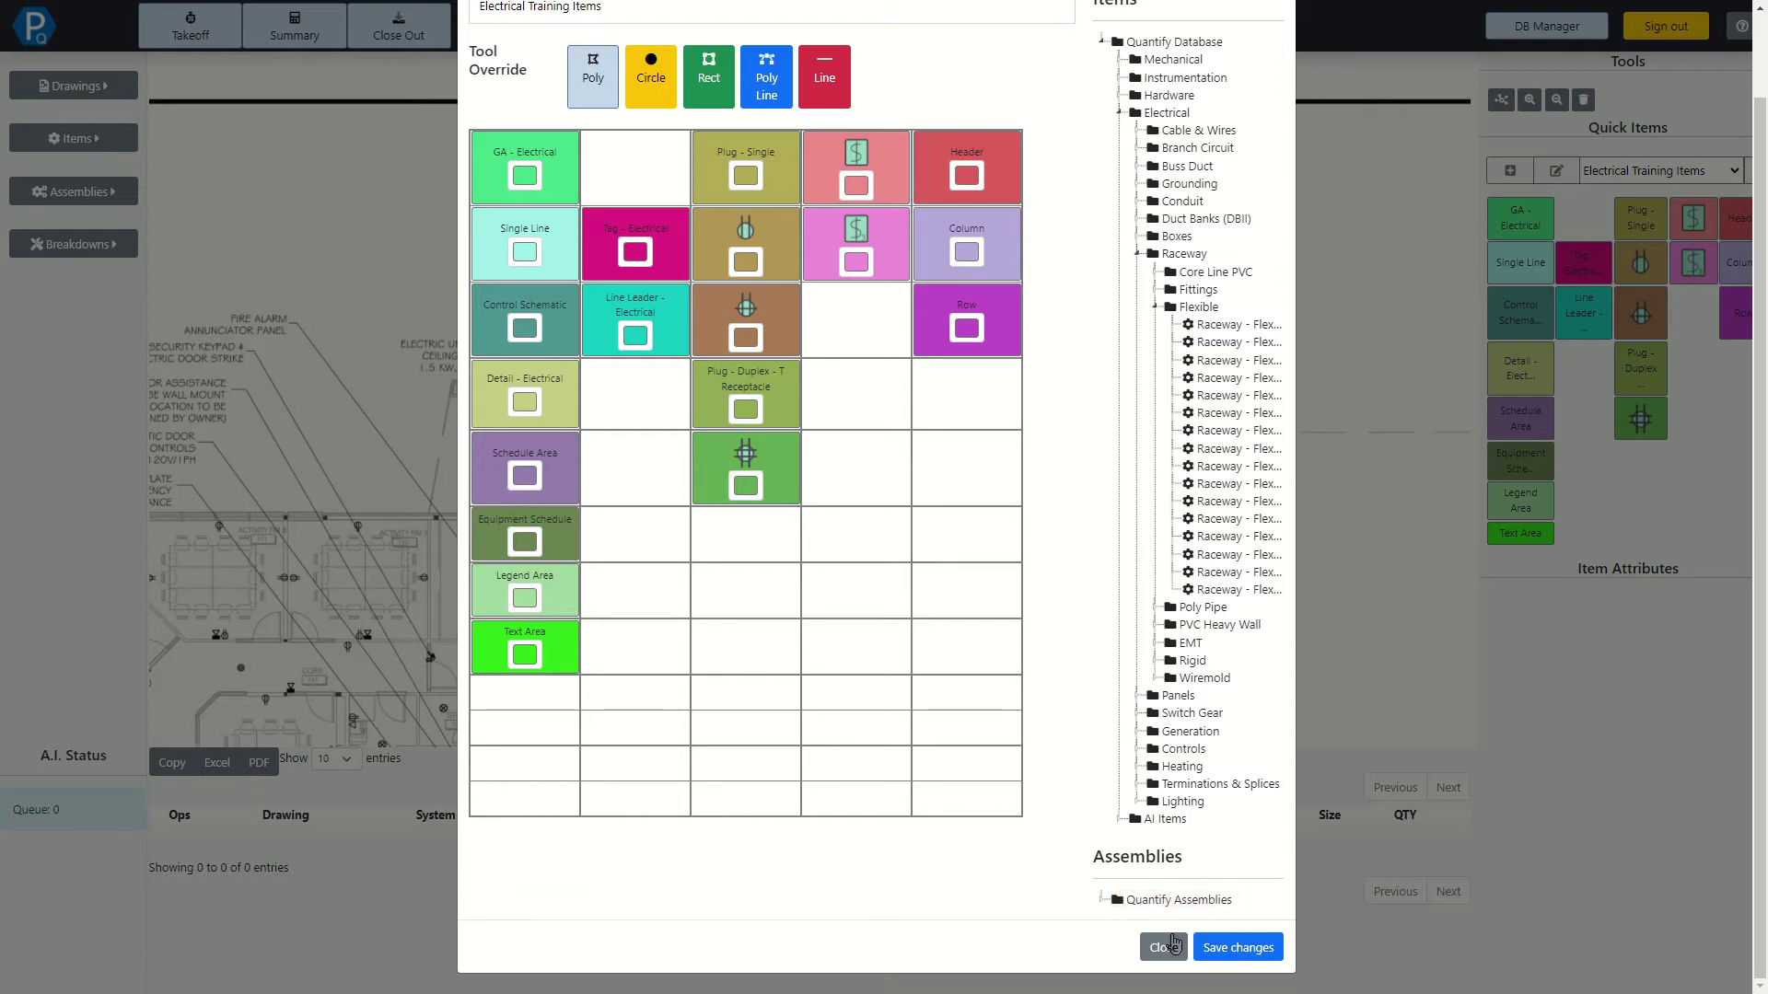
{"action": "left_click", "coordinate": [1225, 950]}
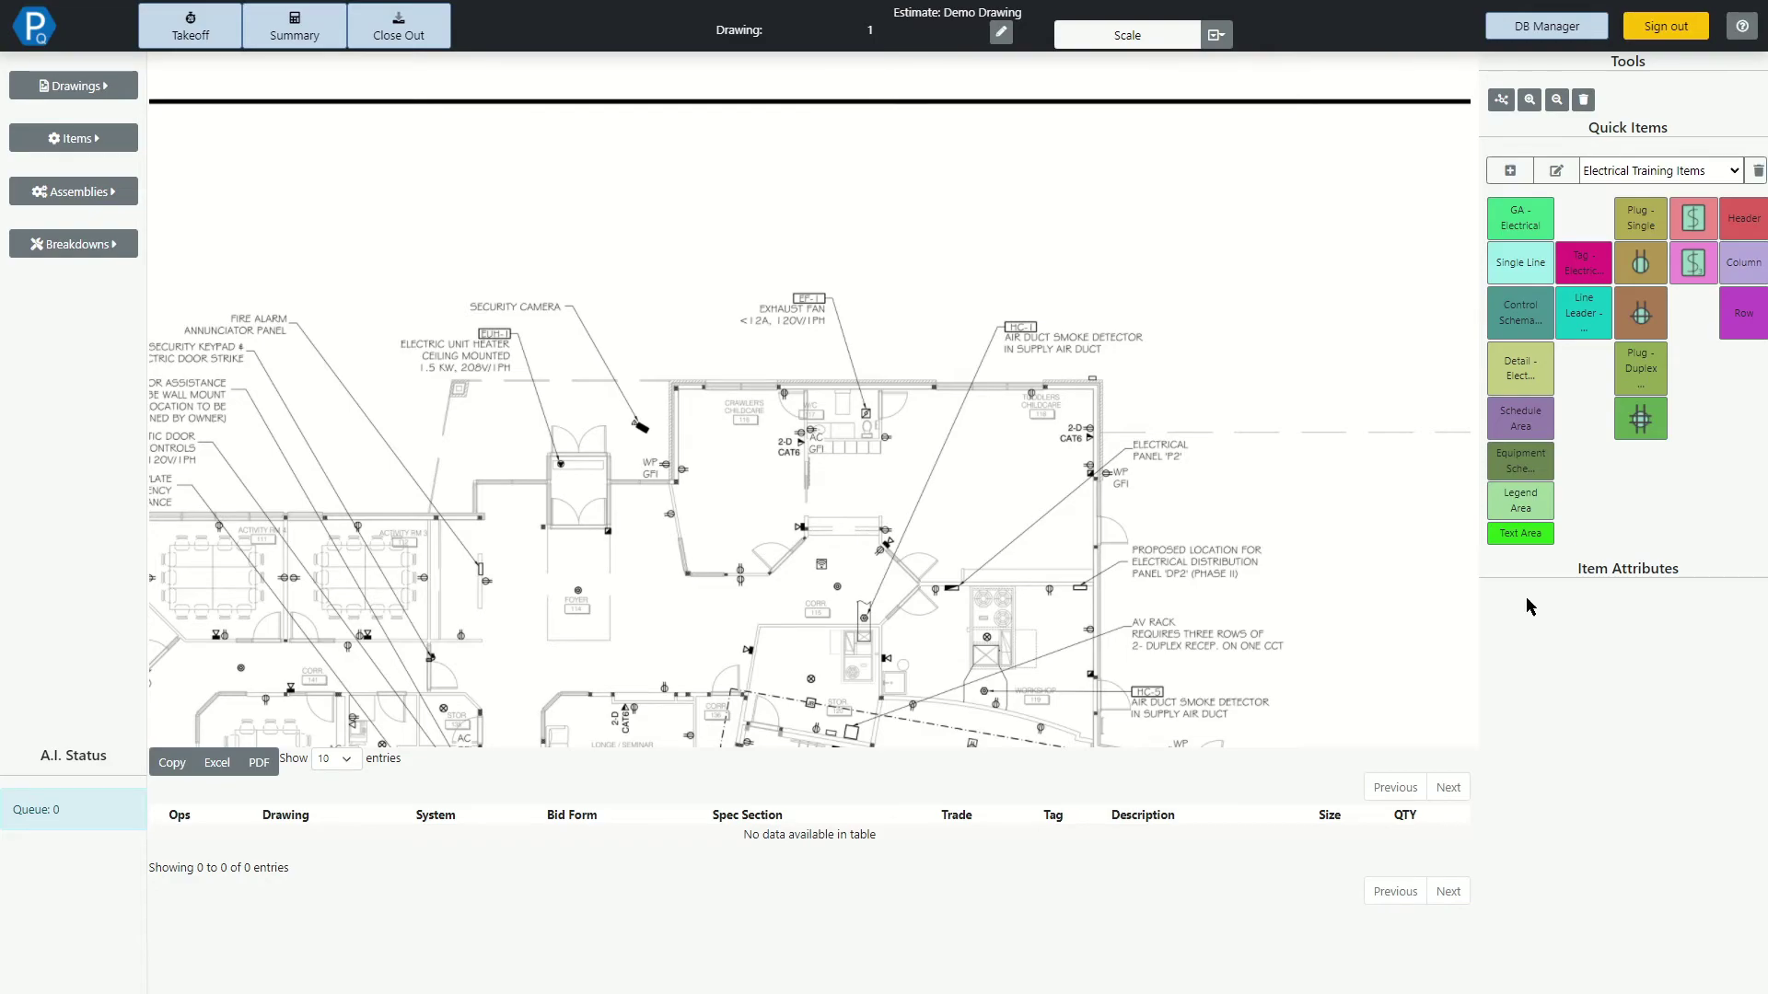
{"action": "left_click", "coordinate": [1510, 171]}
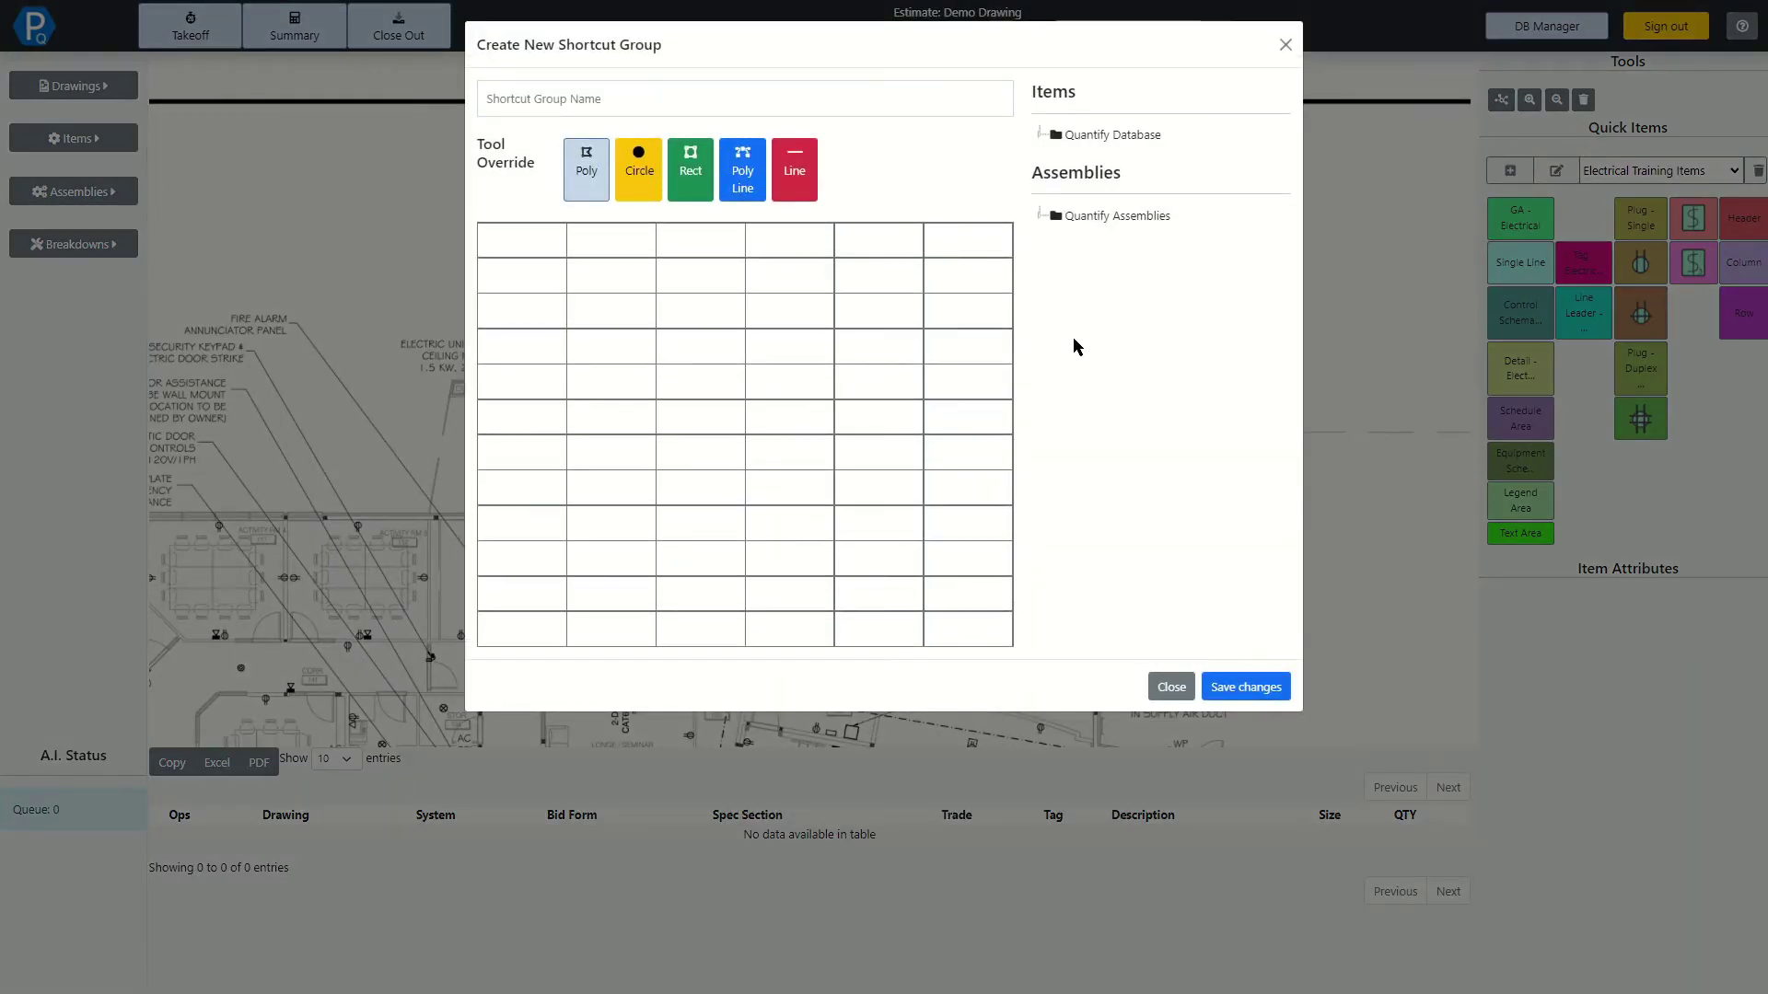
{"action": "left_click", "coordinate": [1283, 46]}
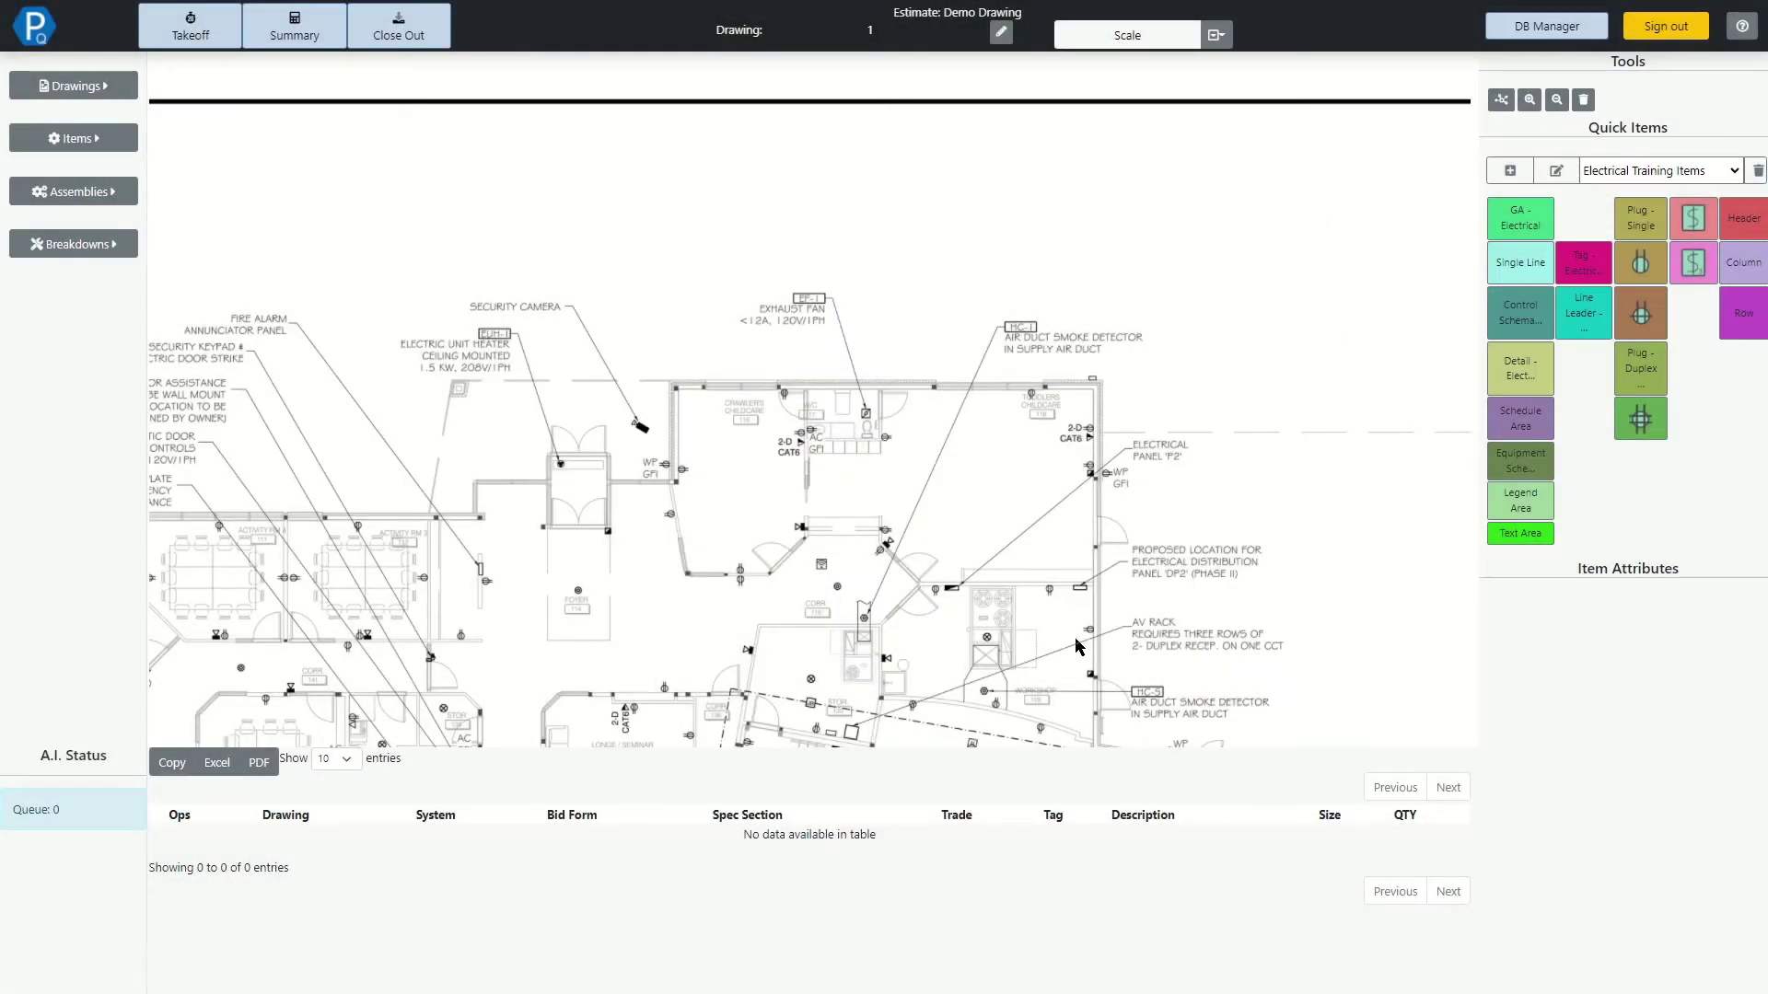
Mark the five receptacles around the Crawler's Childcare room's outer wall and lower corridor wall as one Plug - Duplex takeoff entry
{"action": "scroll", "coordinate": [1071, 637], "scroll_direction": "up", "scroll_amount": 2}
{"action": "left_click_drag", "start_coordinate": [1040, 579], "coordinate": [892, 353]}
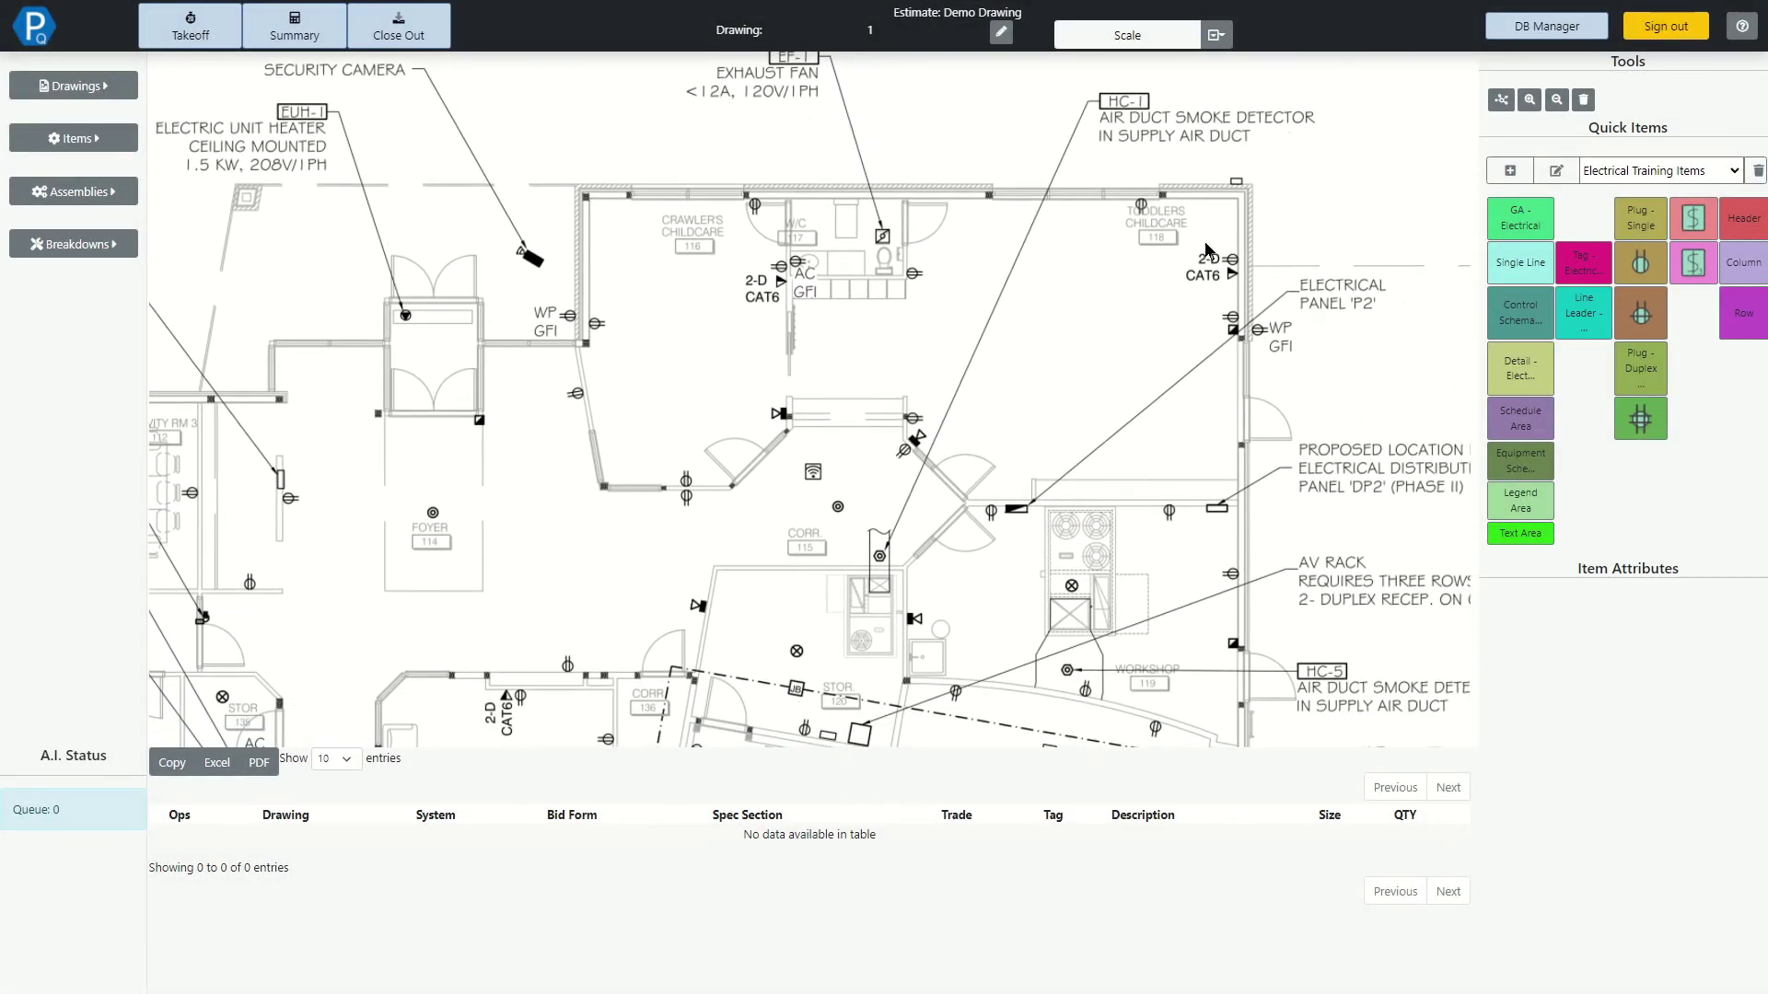
{"action": "left_click", "coordinate": [1639, 265]}
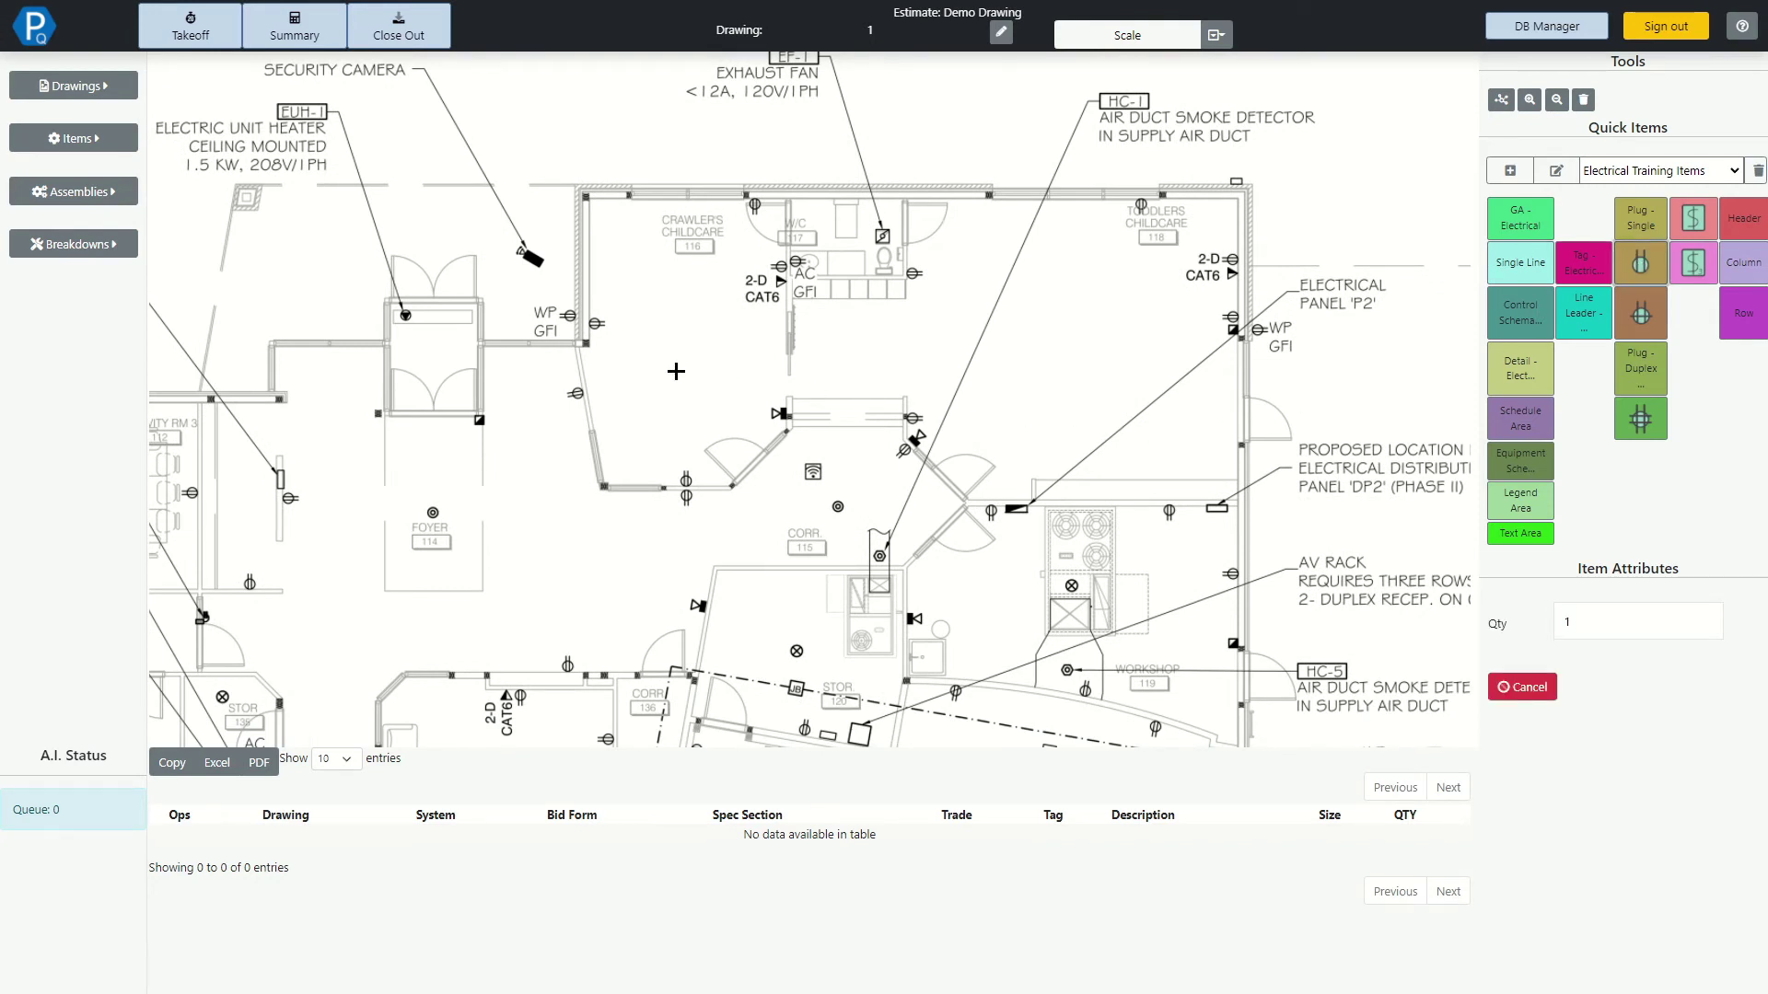
{"action": "left_click", "coordinate": [596, 323]}
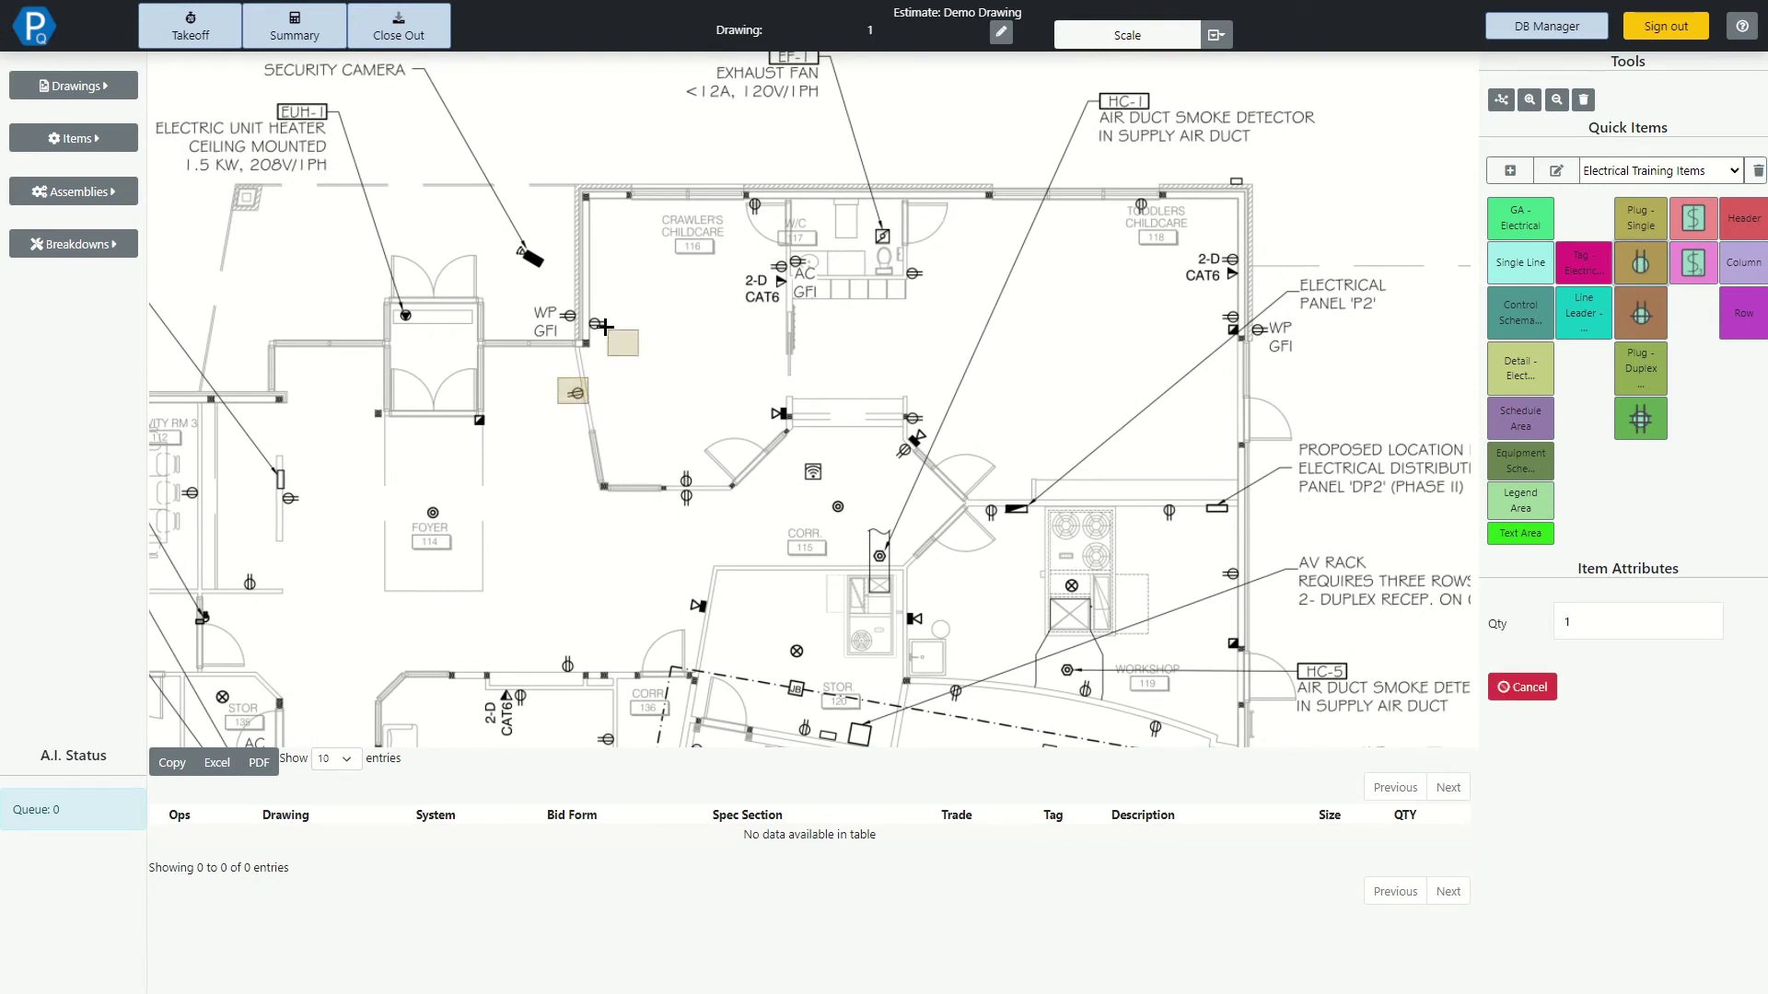
{"action": "left_click", "coordinate": [685, 477]}
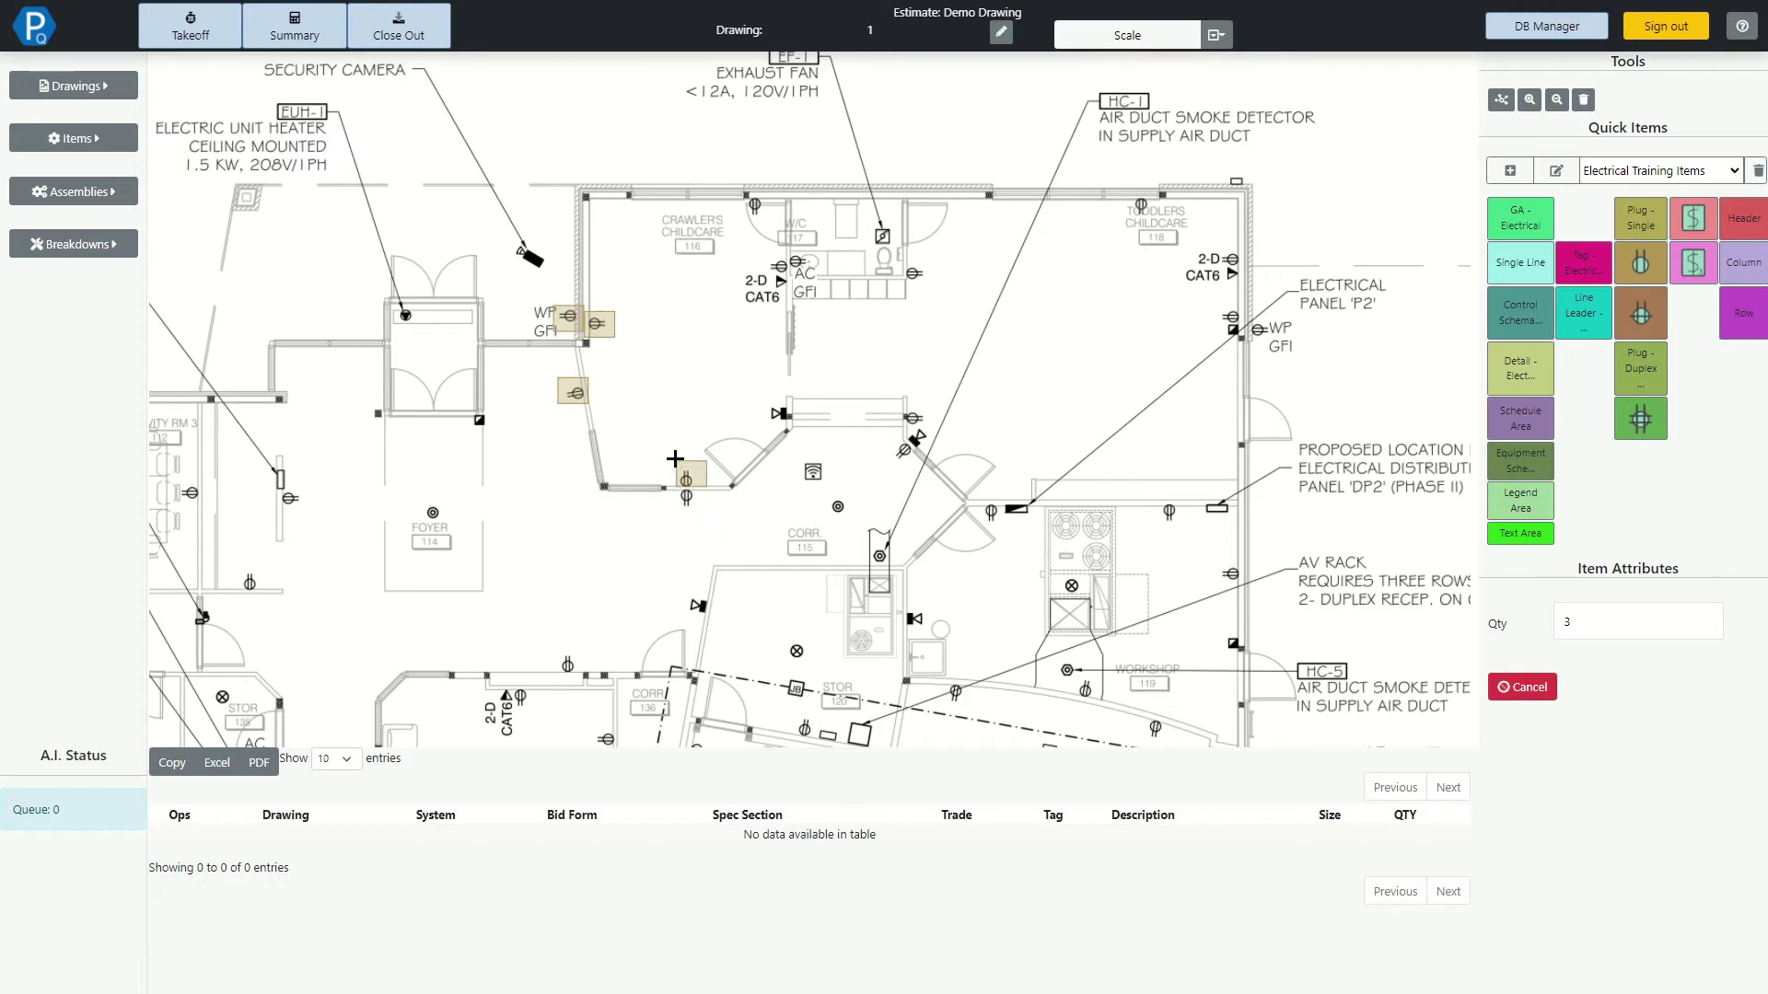
{"action": "left_click", "coordinate": [685, 499]}
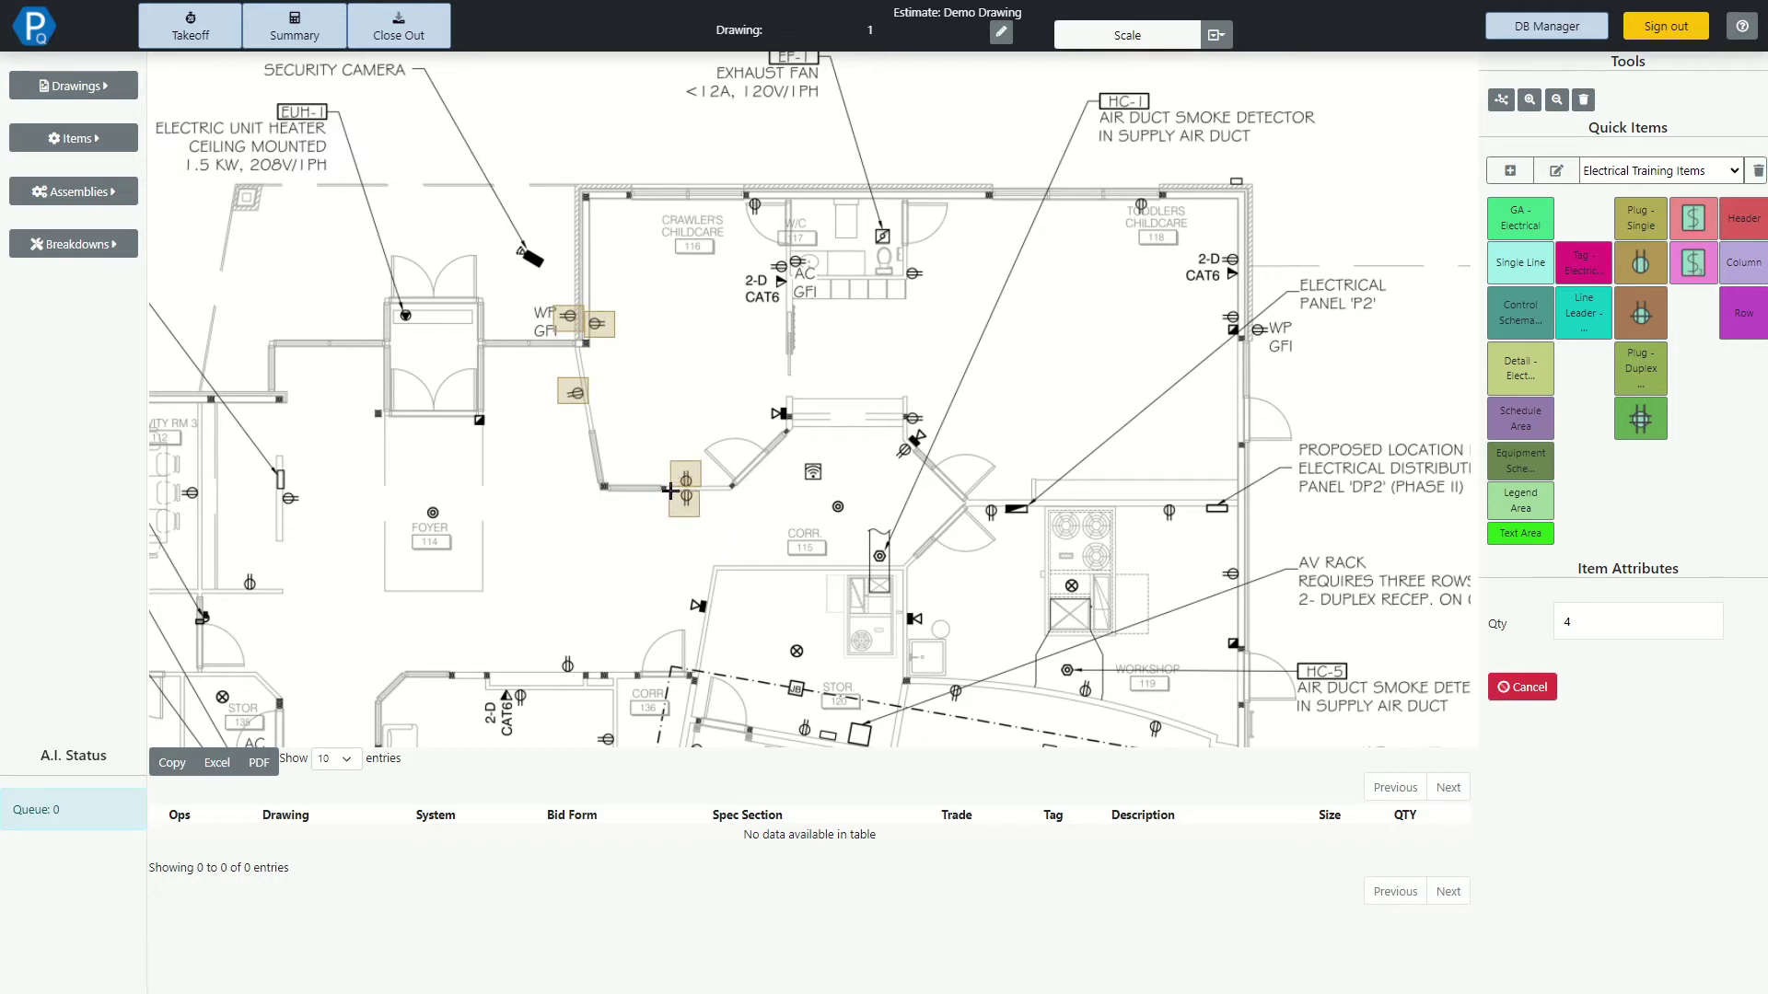
{"action": "right_click", "coordinate": [849, 456]}
Mark three receptacles along the Toddlers Childcare room's inner and upper walls as a second Plug - Duplex takeoff entry
{"action": "left_click", "coordinate": [1625, 318]}
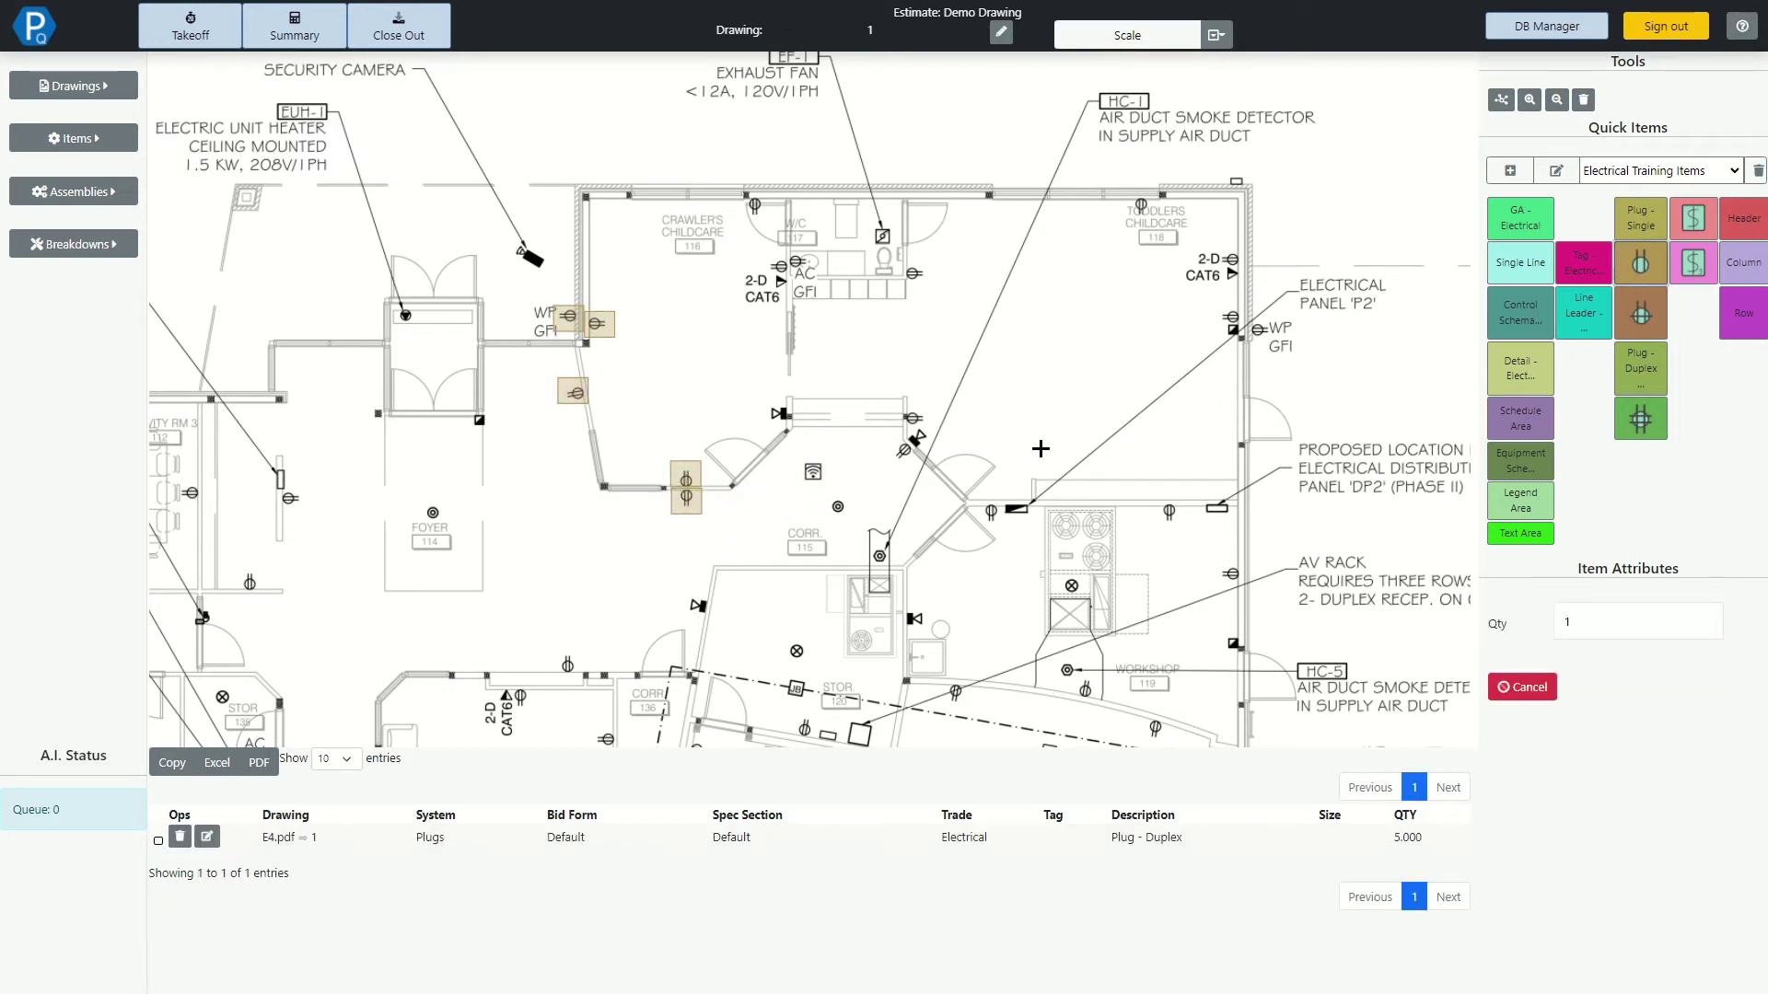
{"action": "left_click", "coordinate": [915, 420]}
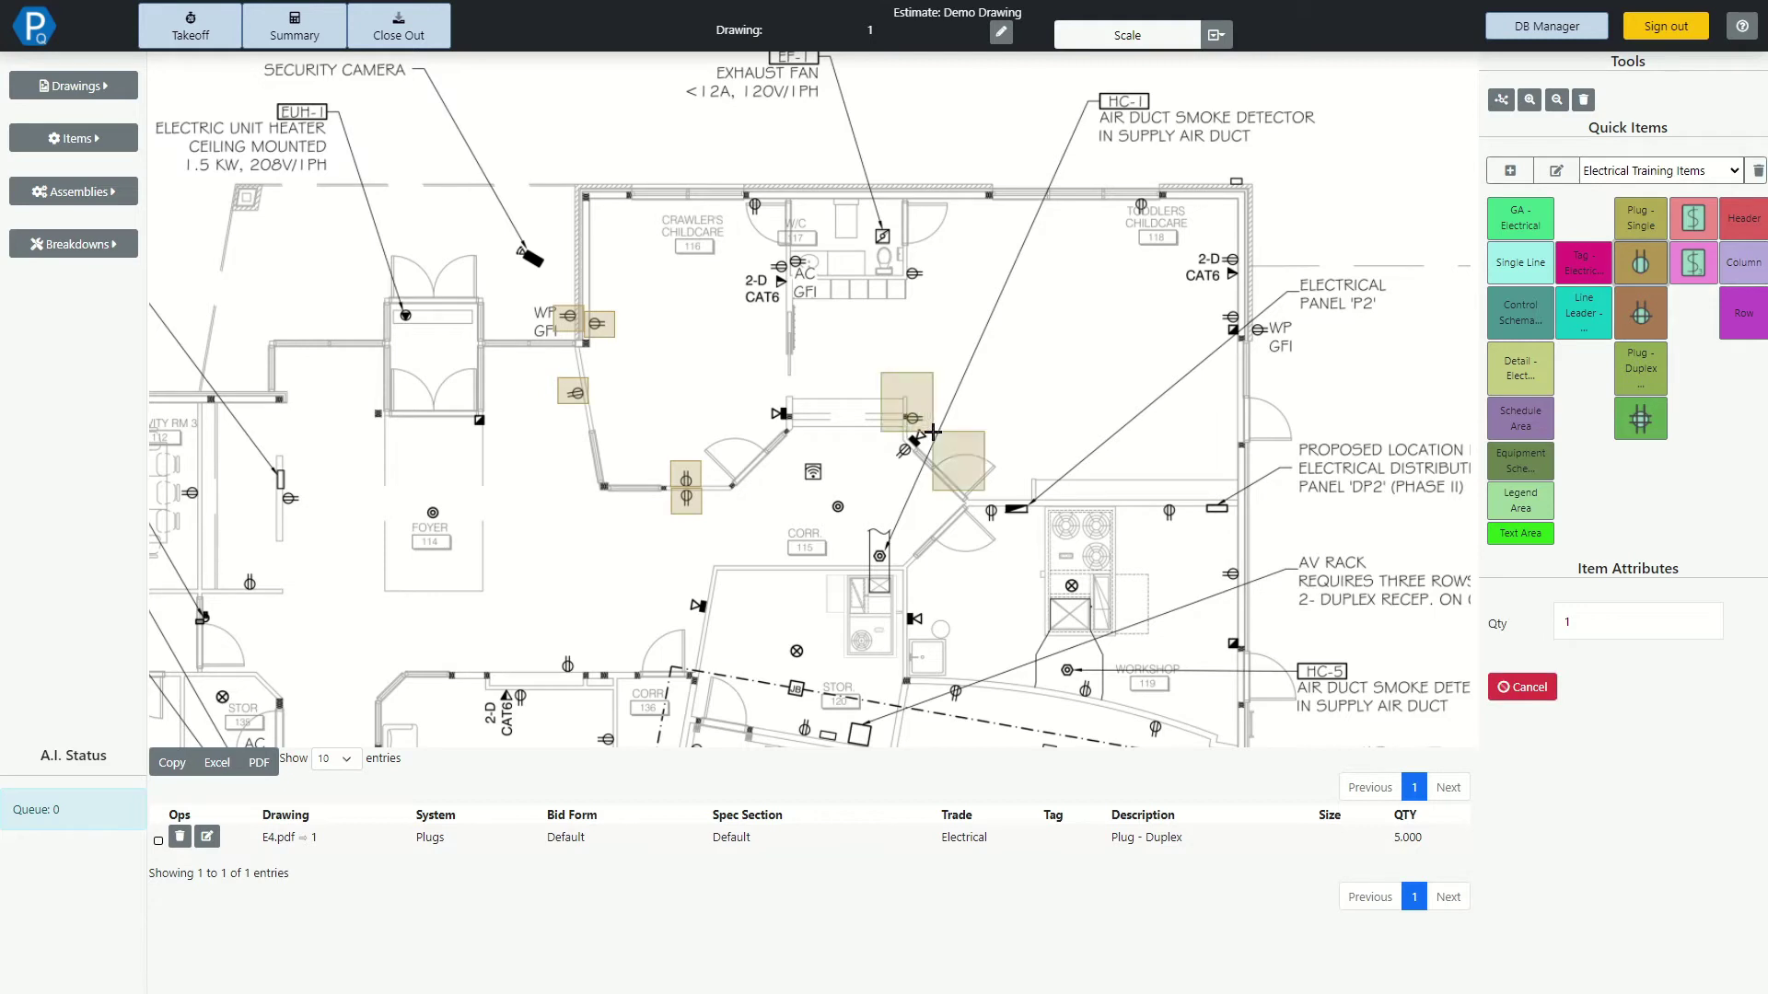
{"action": "left_click", "coordinate": [896, 249]}
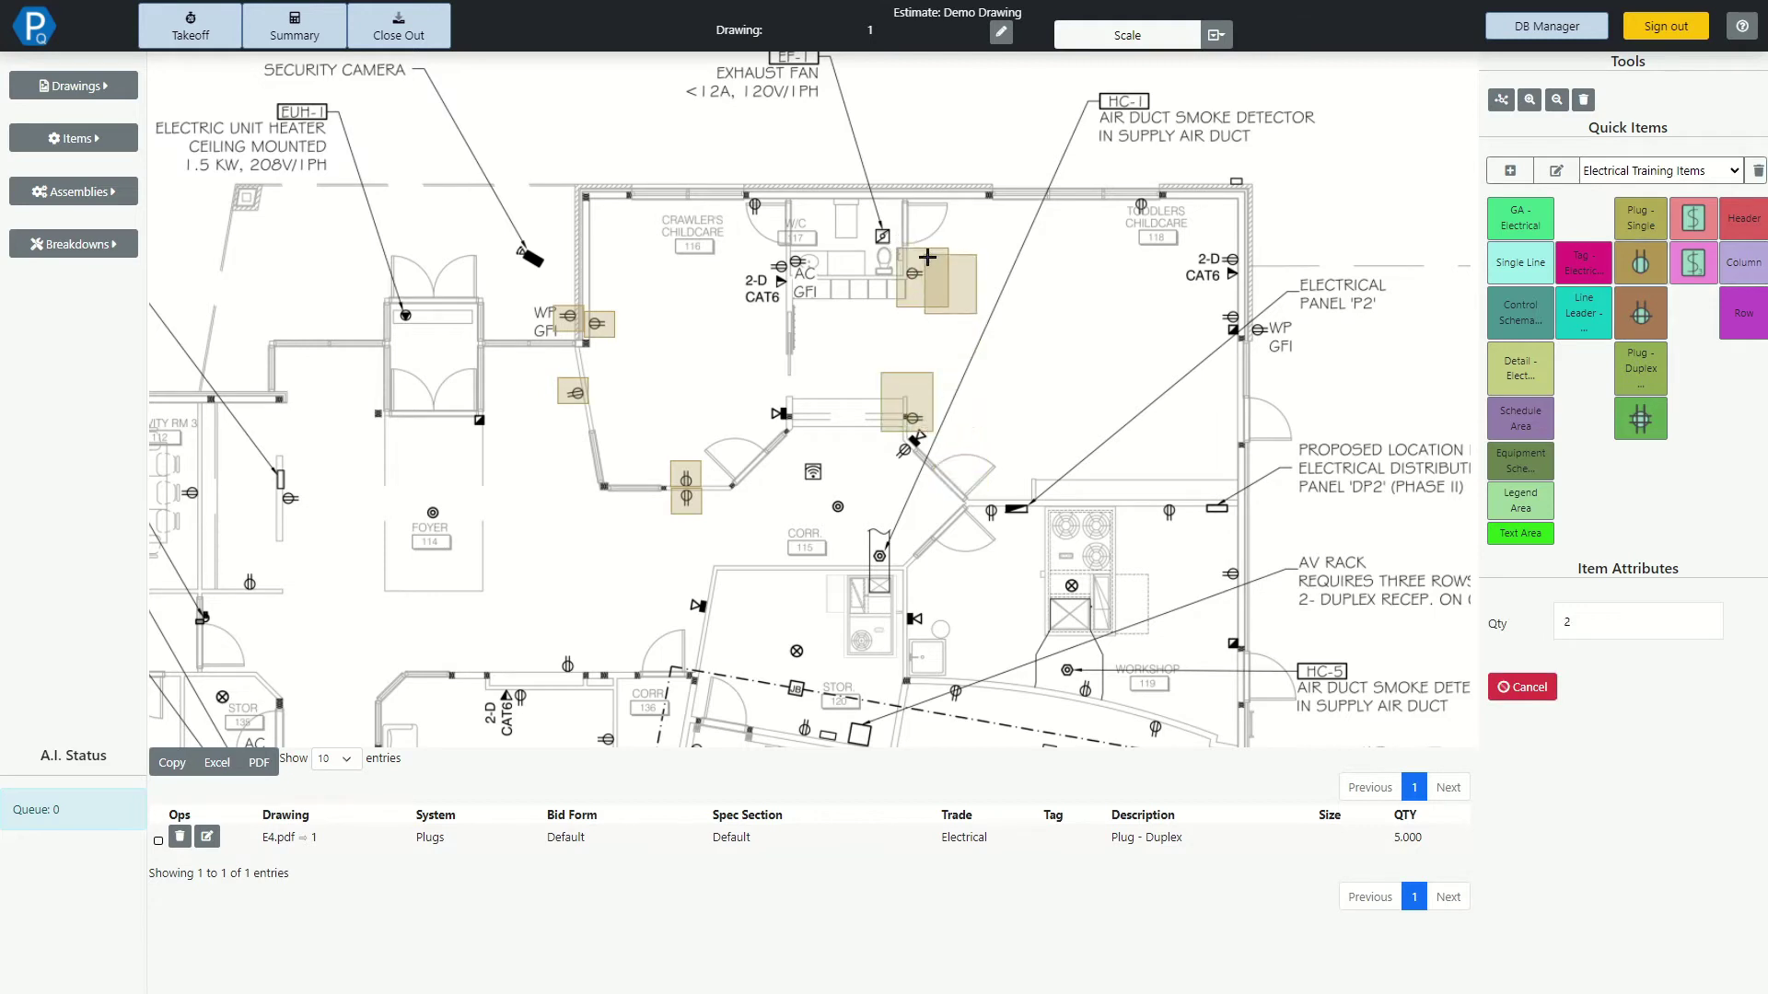
{"action": "left_click", "coordinate": [1117, 181]}
{"action": "right_click", "coordinate": [1128, 339]}
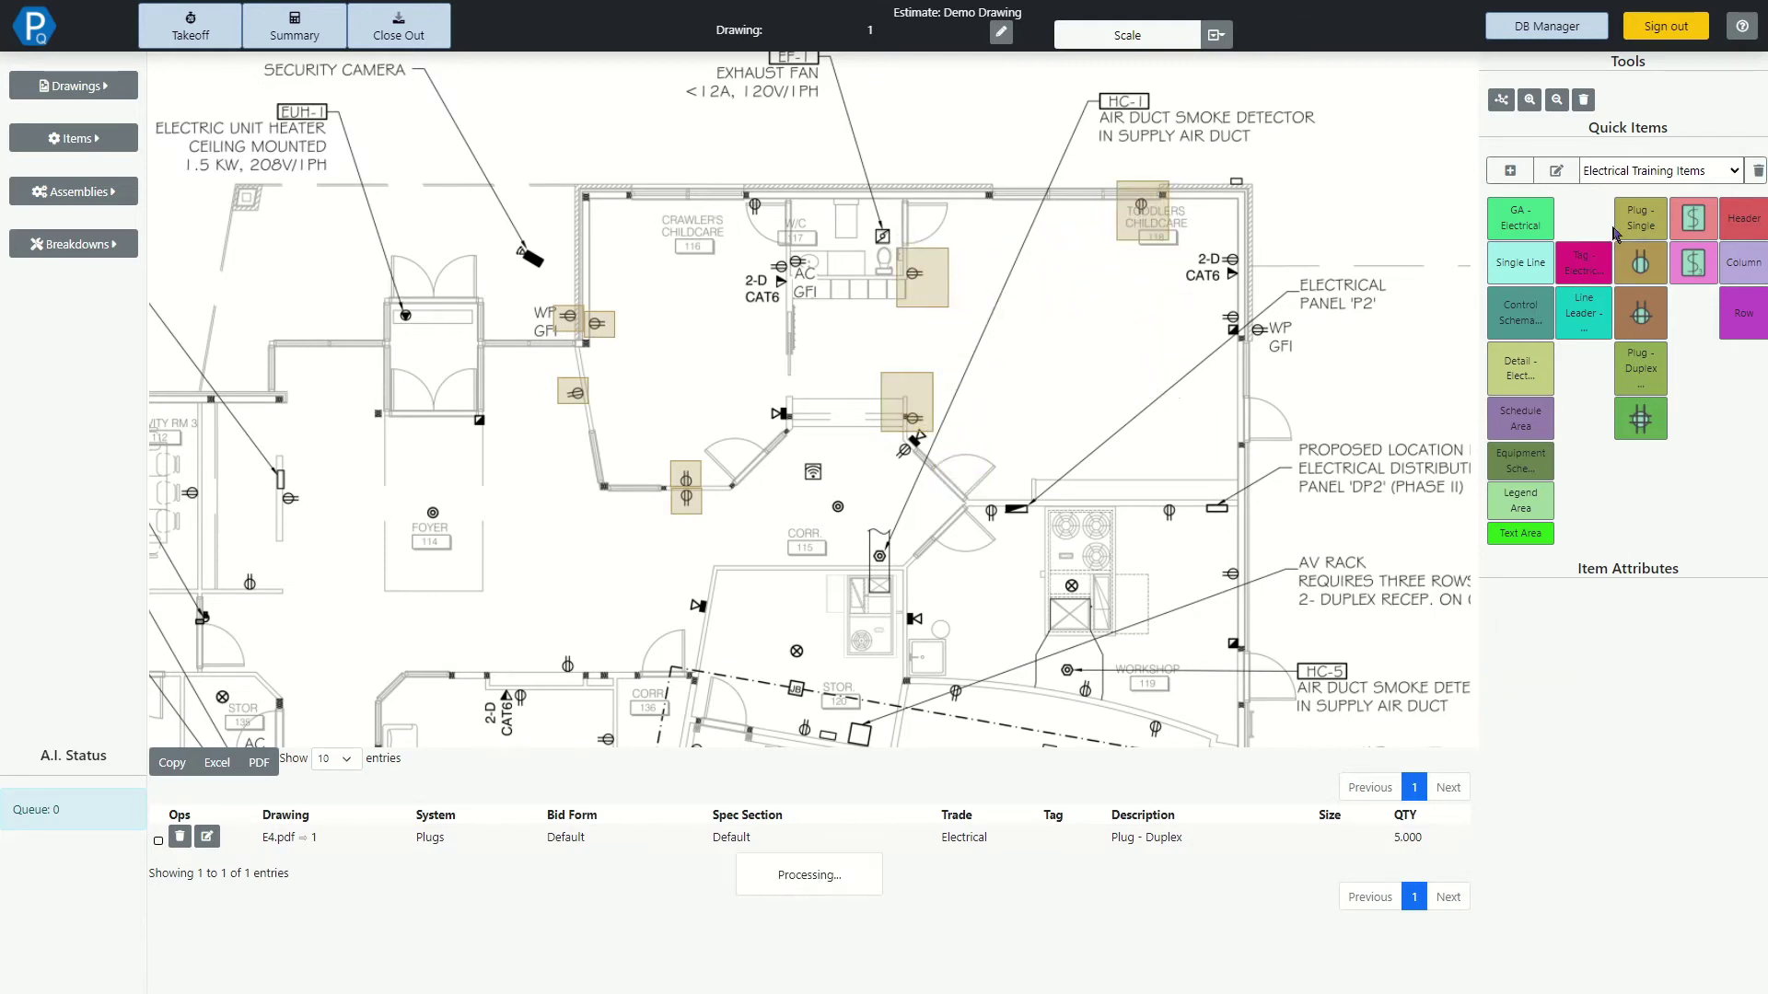
Mark four device symbols in and beside corridor 115 as one Switch - Single Pole takeoff entry
{"action": "left_click", "coordinate": [838, 506]}
{"action": "left_click", "coordinate": [870, 543]}
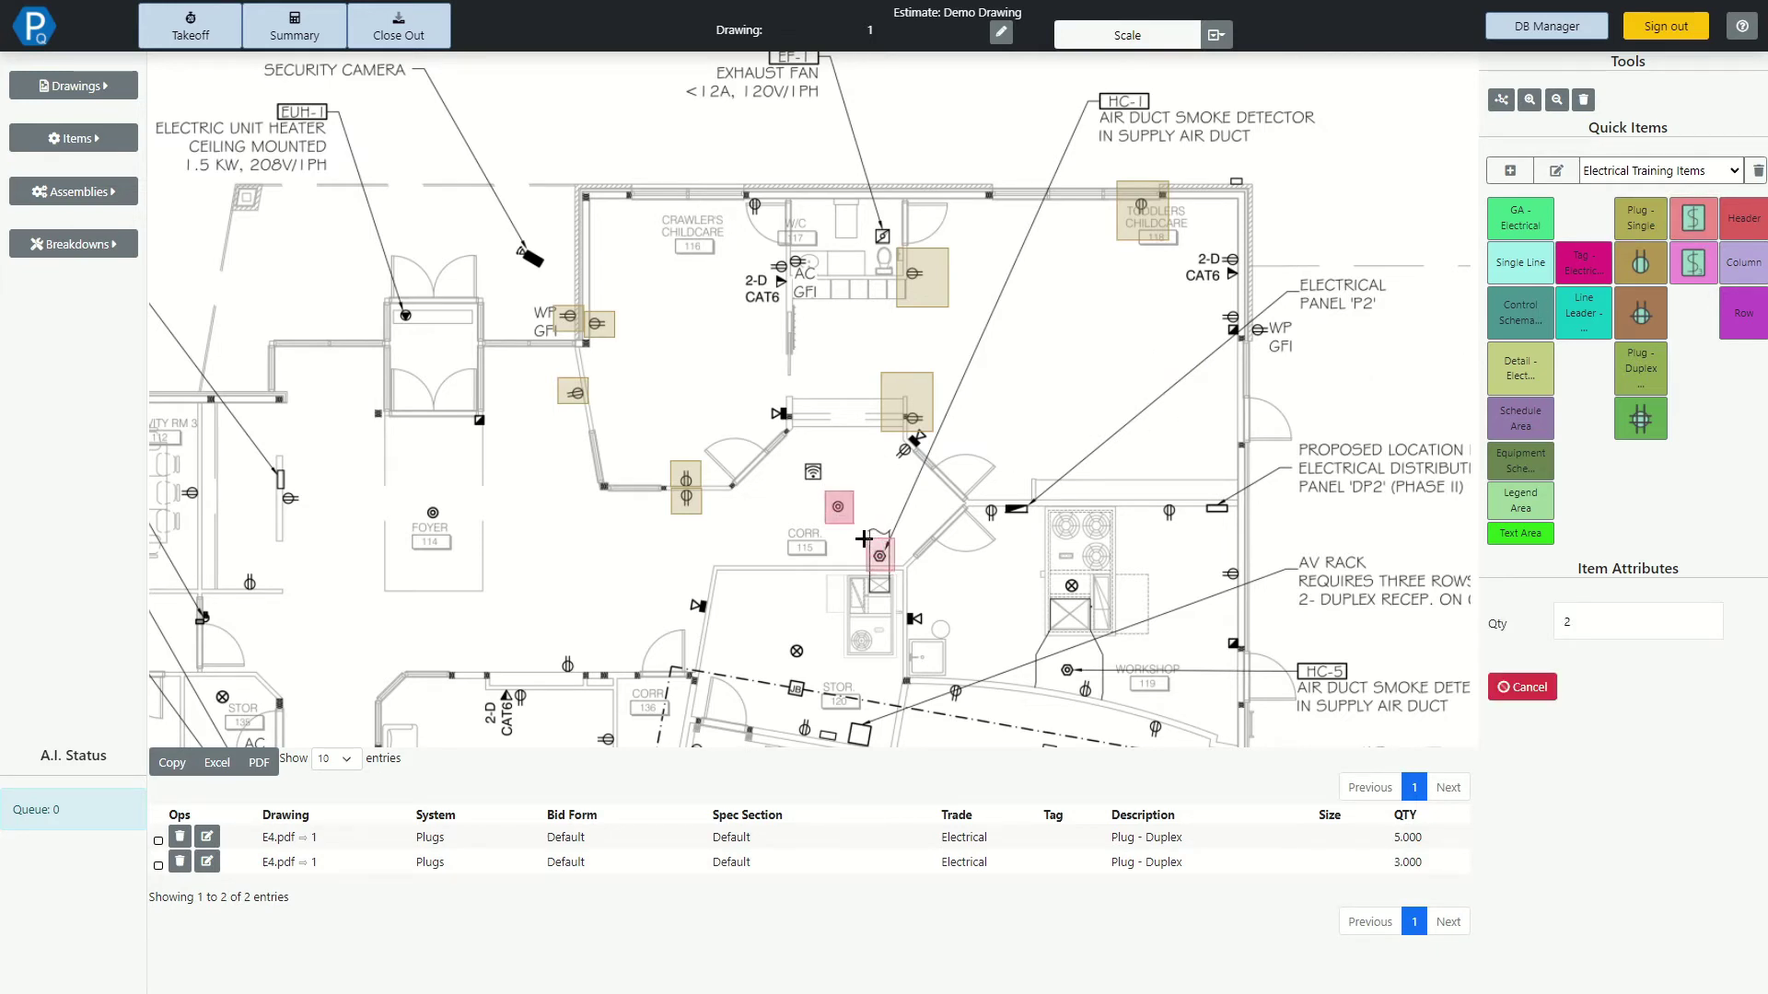
{"action": "left_click", "coordinate": [799, 456]}
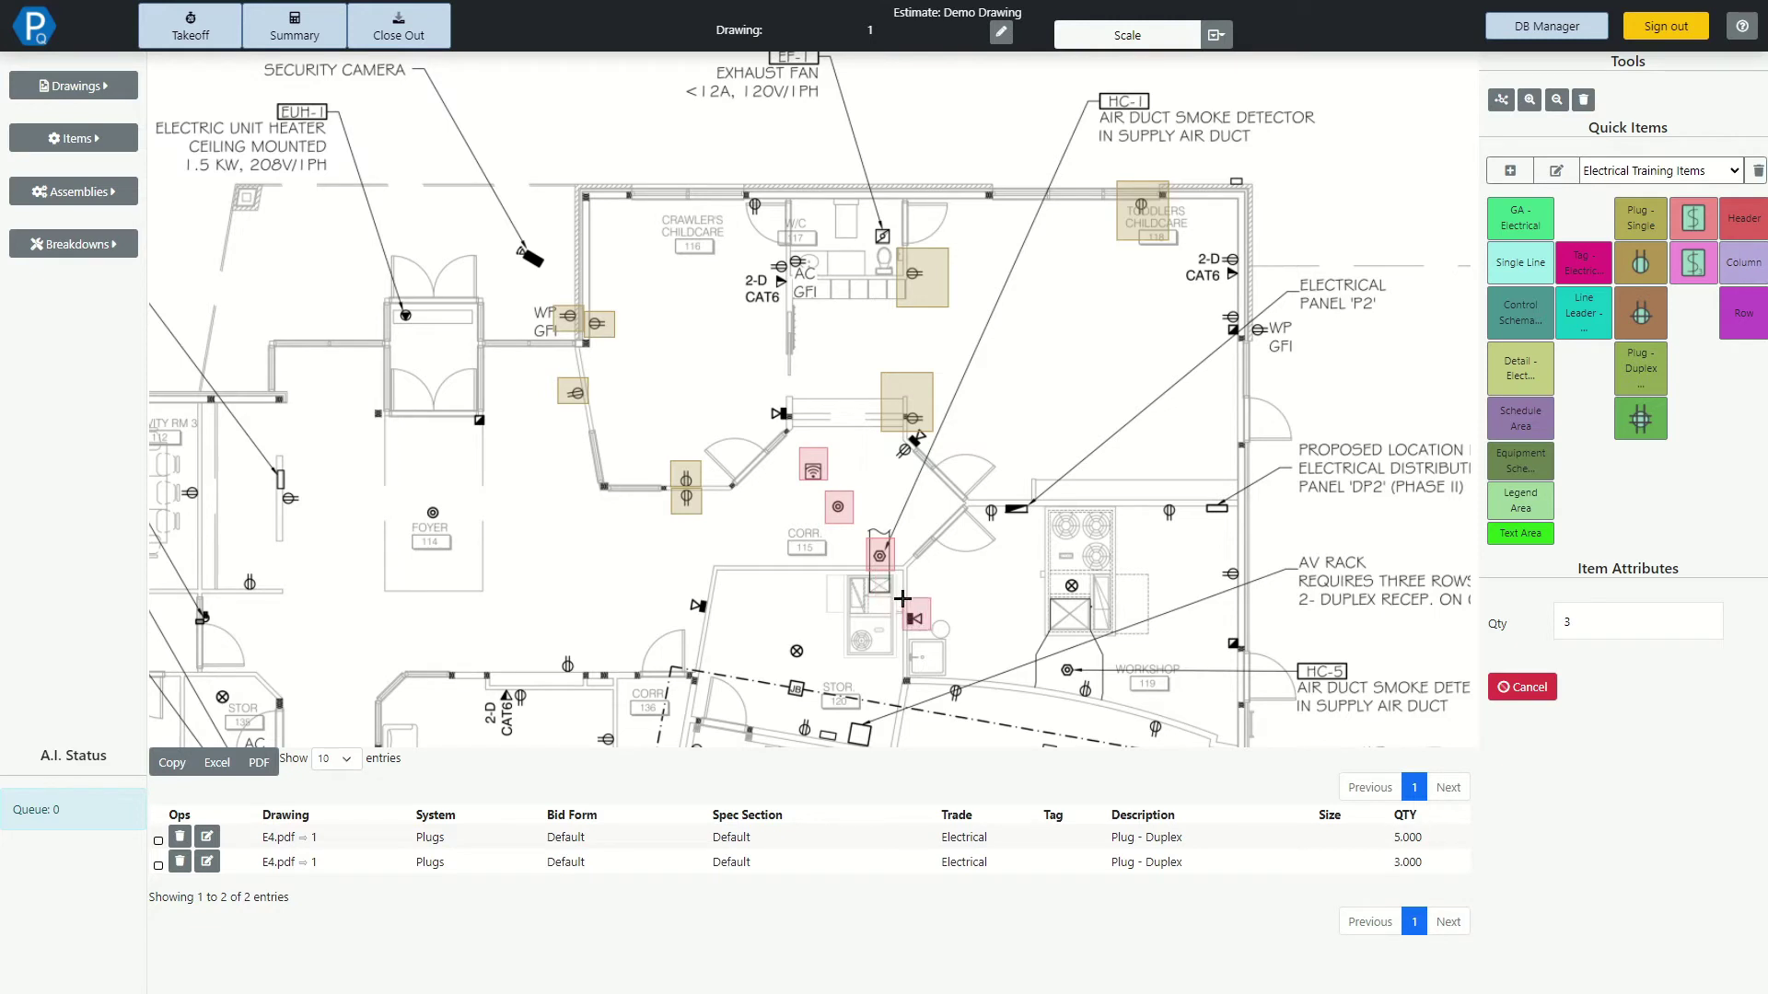
{"action": "left_click", "coordinate": [904, 600]}
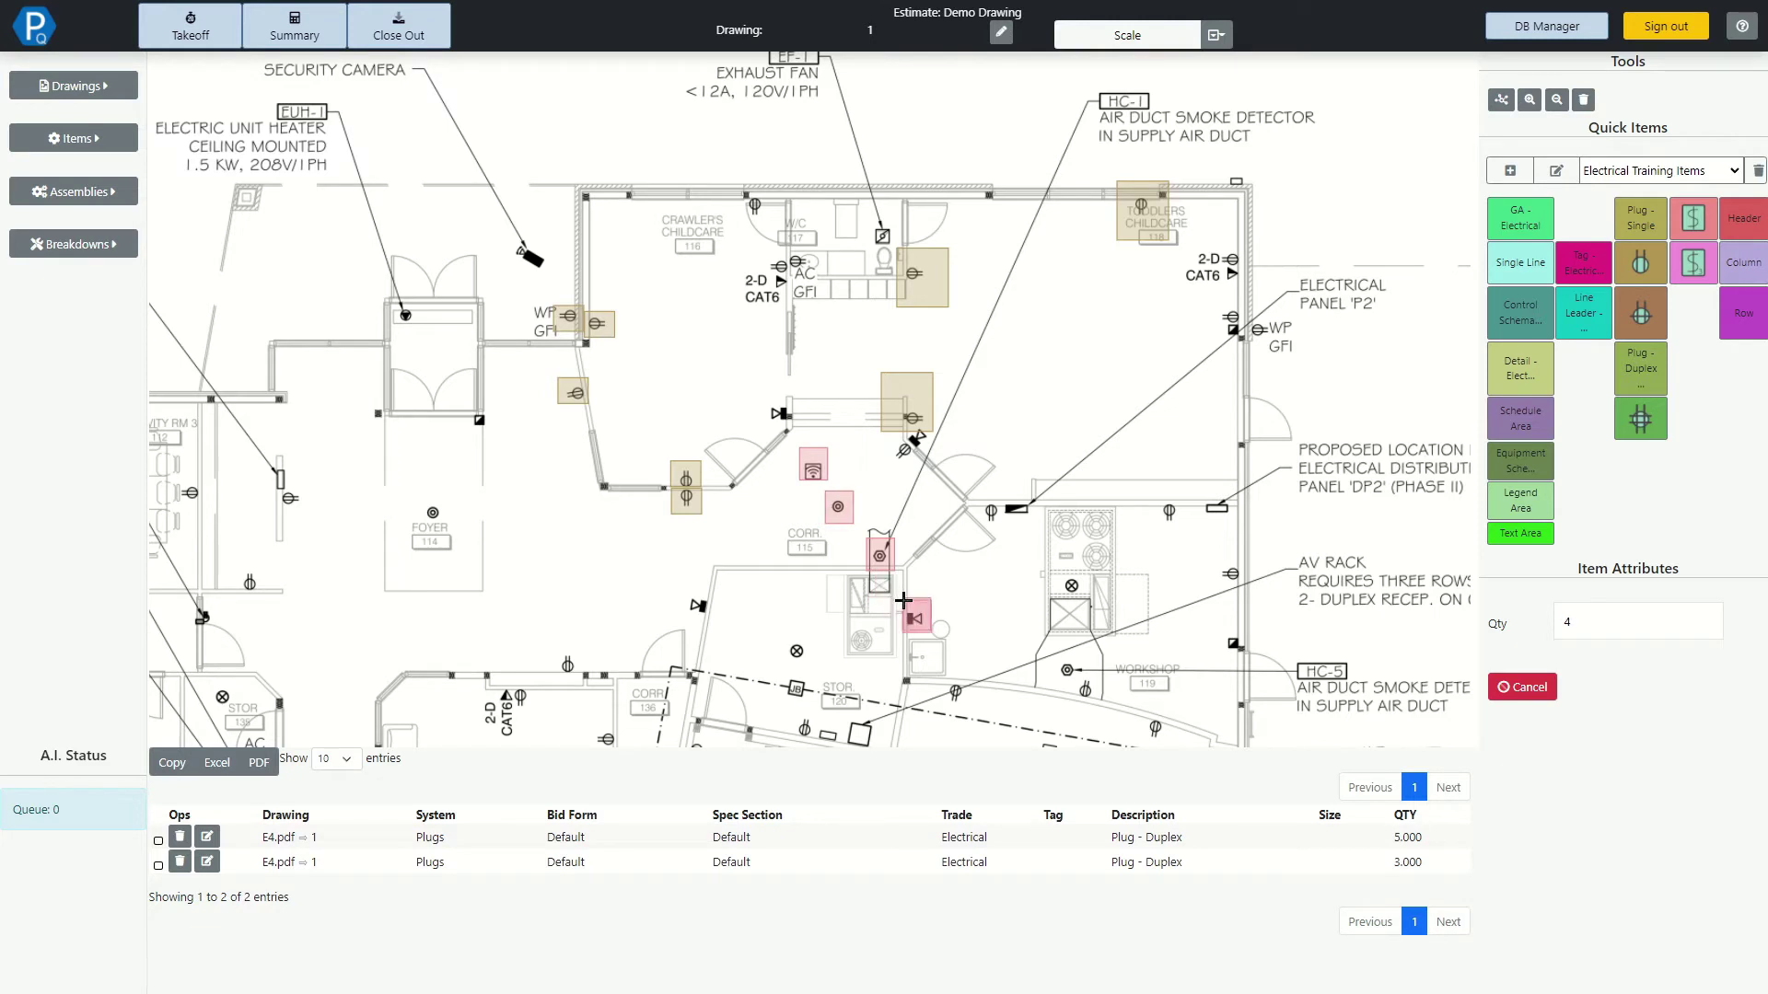
{"action": "right_click", "coordinate": [1001, 584]}
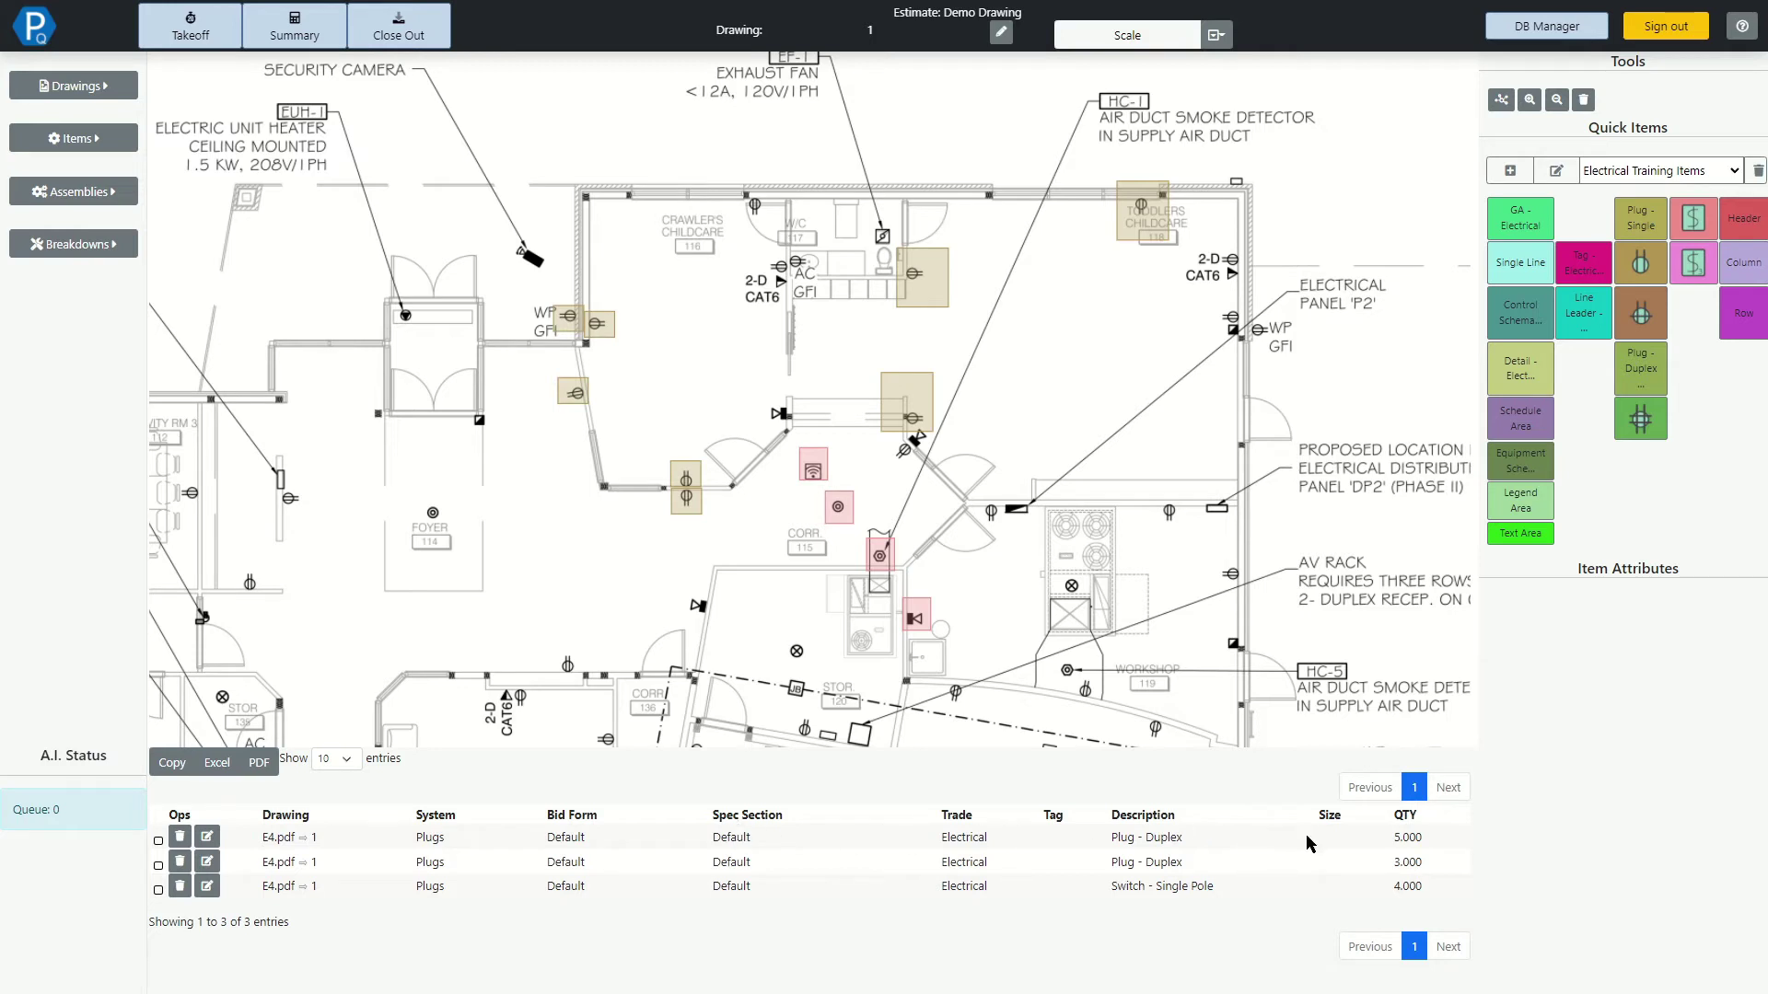
Check the takeoff entries' quantities and set the first Plug - Duplex entry's quantity to =17+5
{"action": "left_click", "coordinate": [1429, 845]}
{"action": "left_click", "coordinate": [1395, 862]}
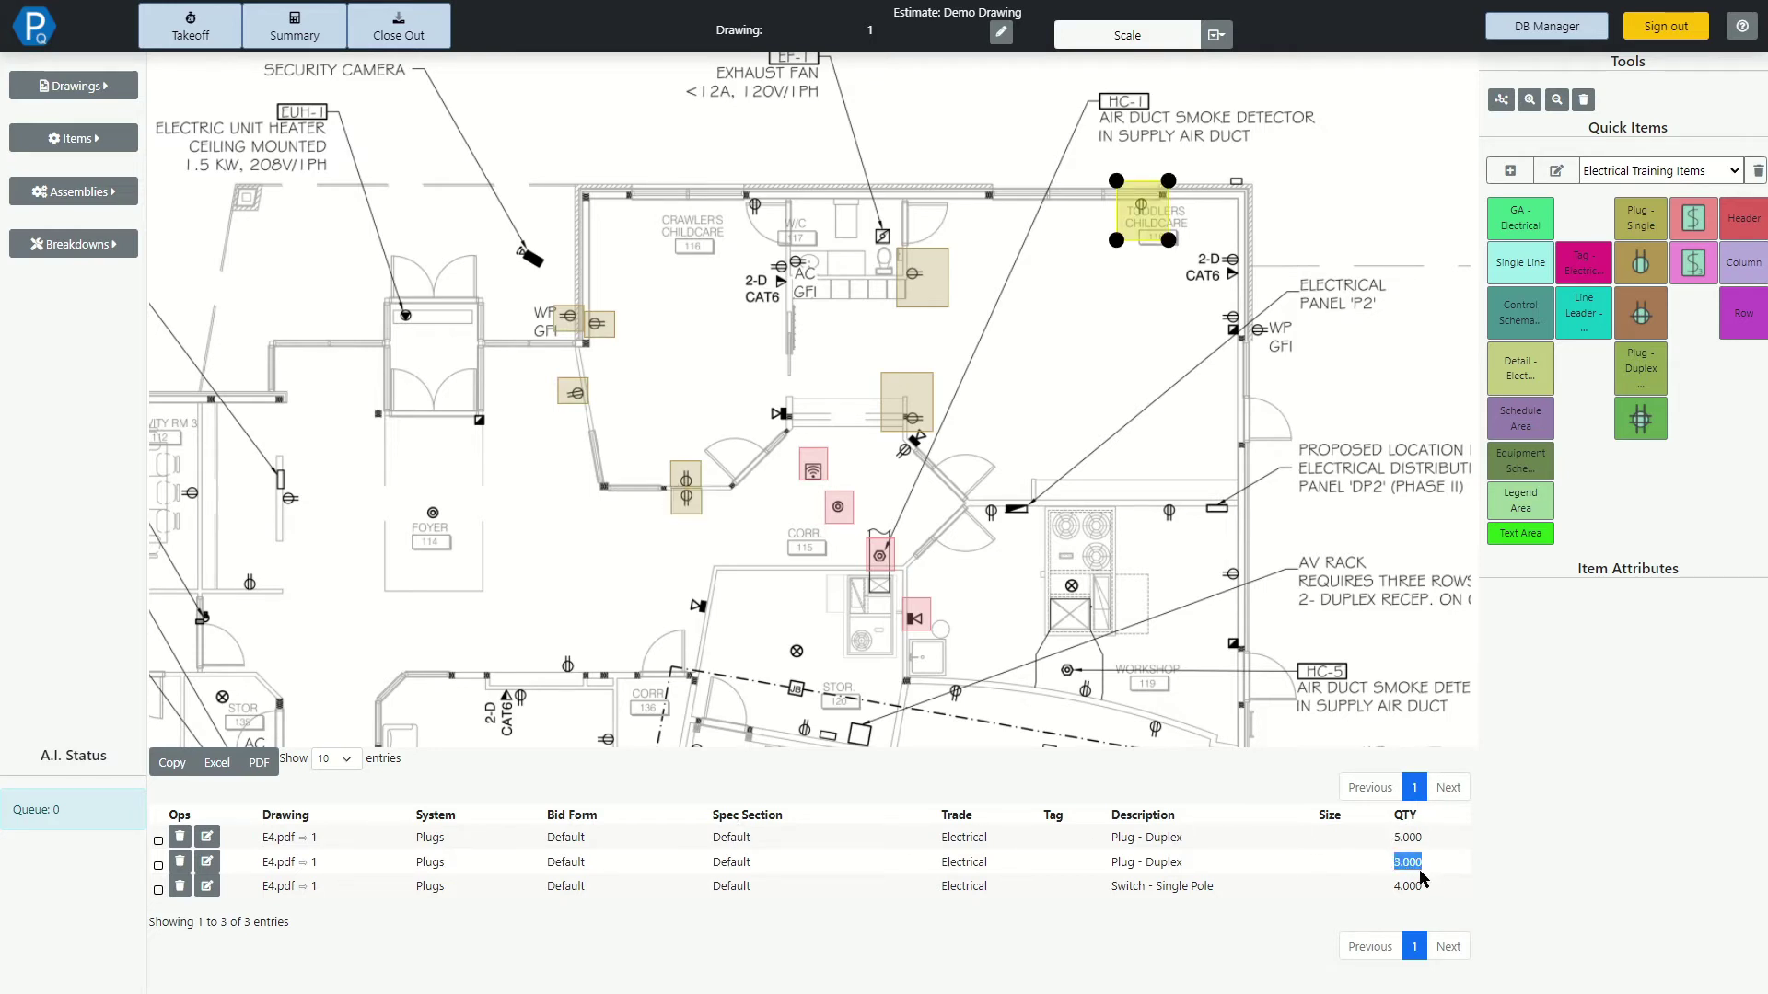
{"action": "left_click", "coordinate": [1398, 886]}
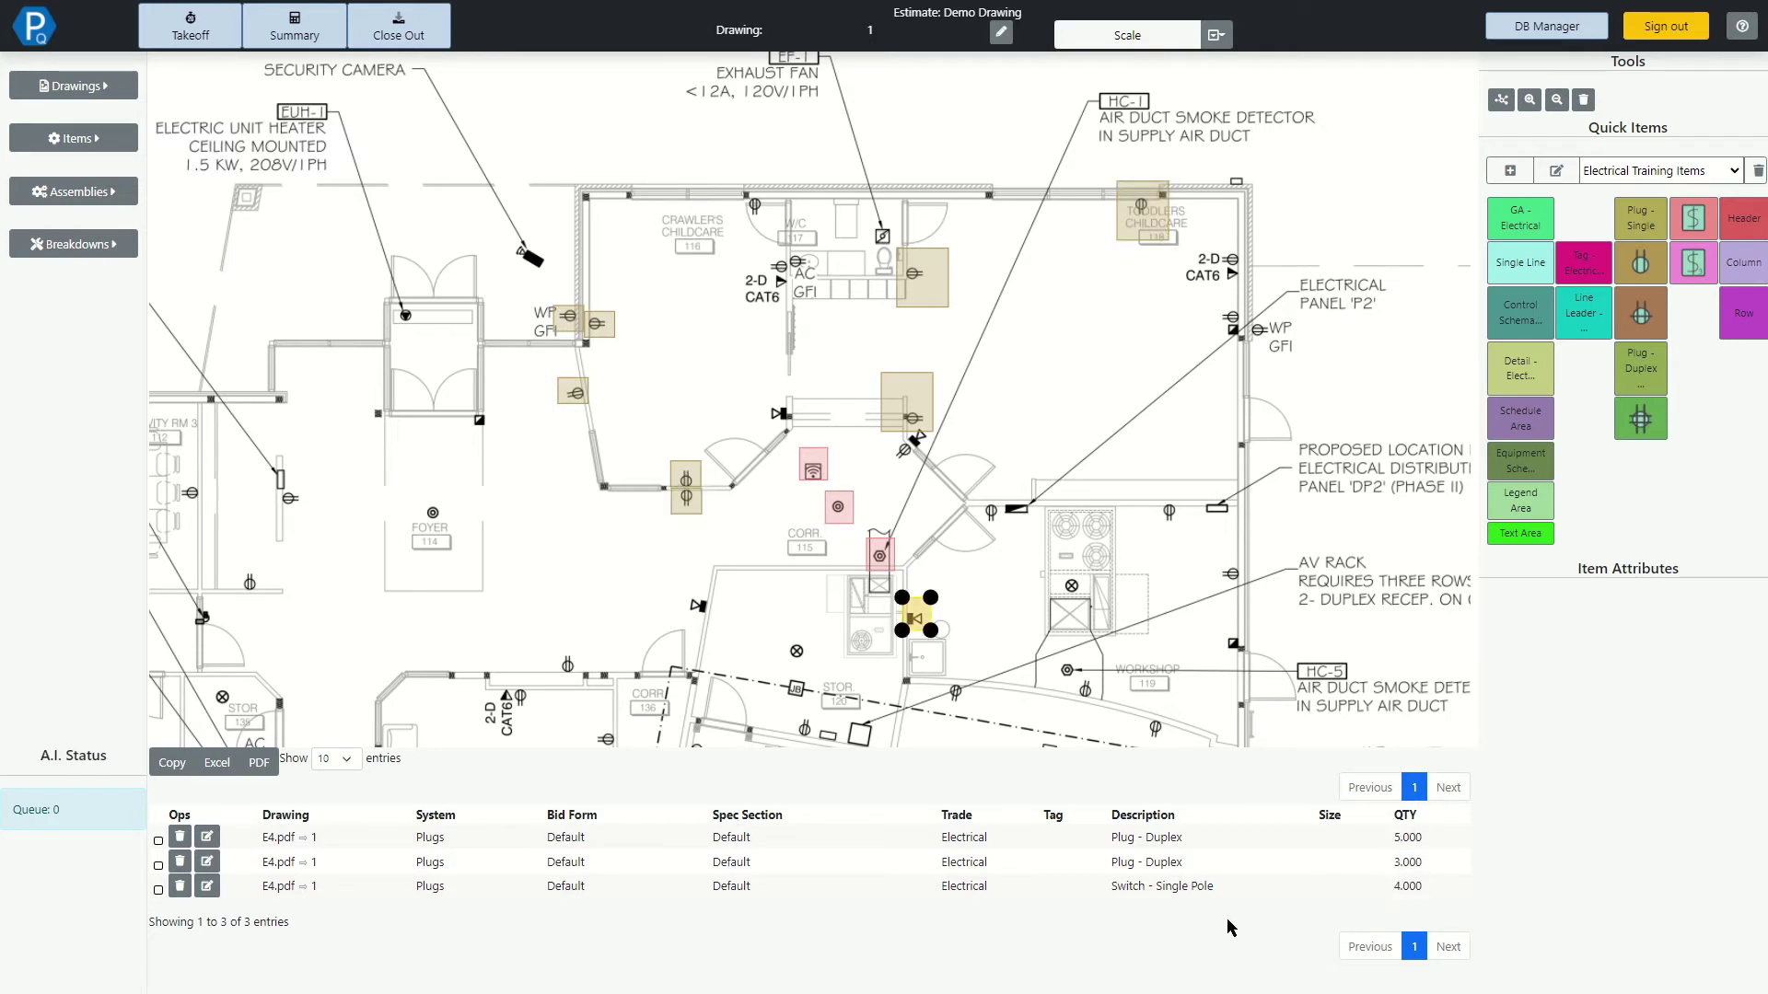
{"action": "left_click", "coordinate": [208, 839]}
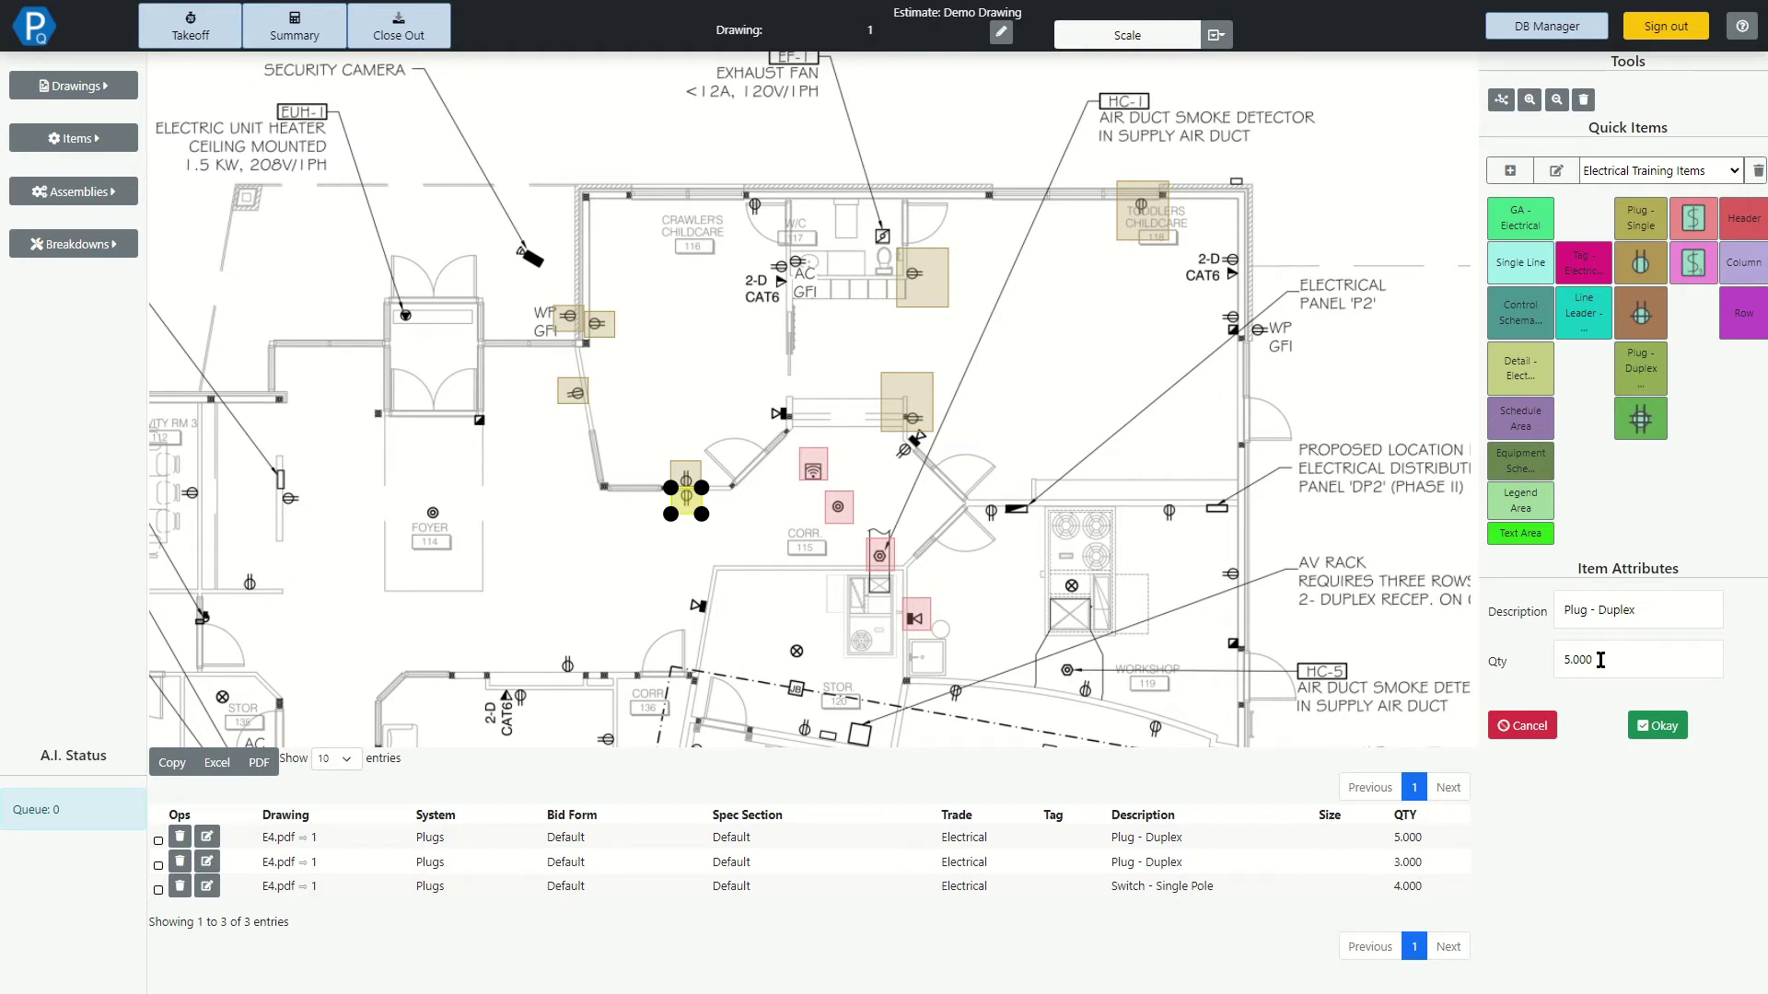
{"action": "left_click_drag", "start_coordinate": [1604, 661], "coordinate": [1554, 667]}
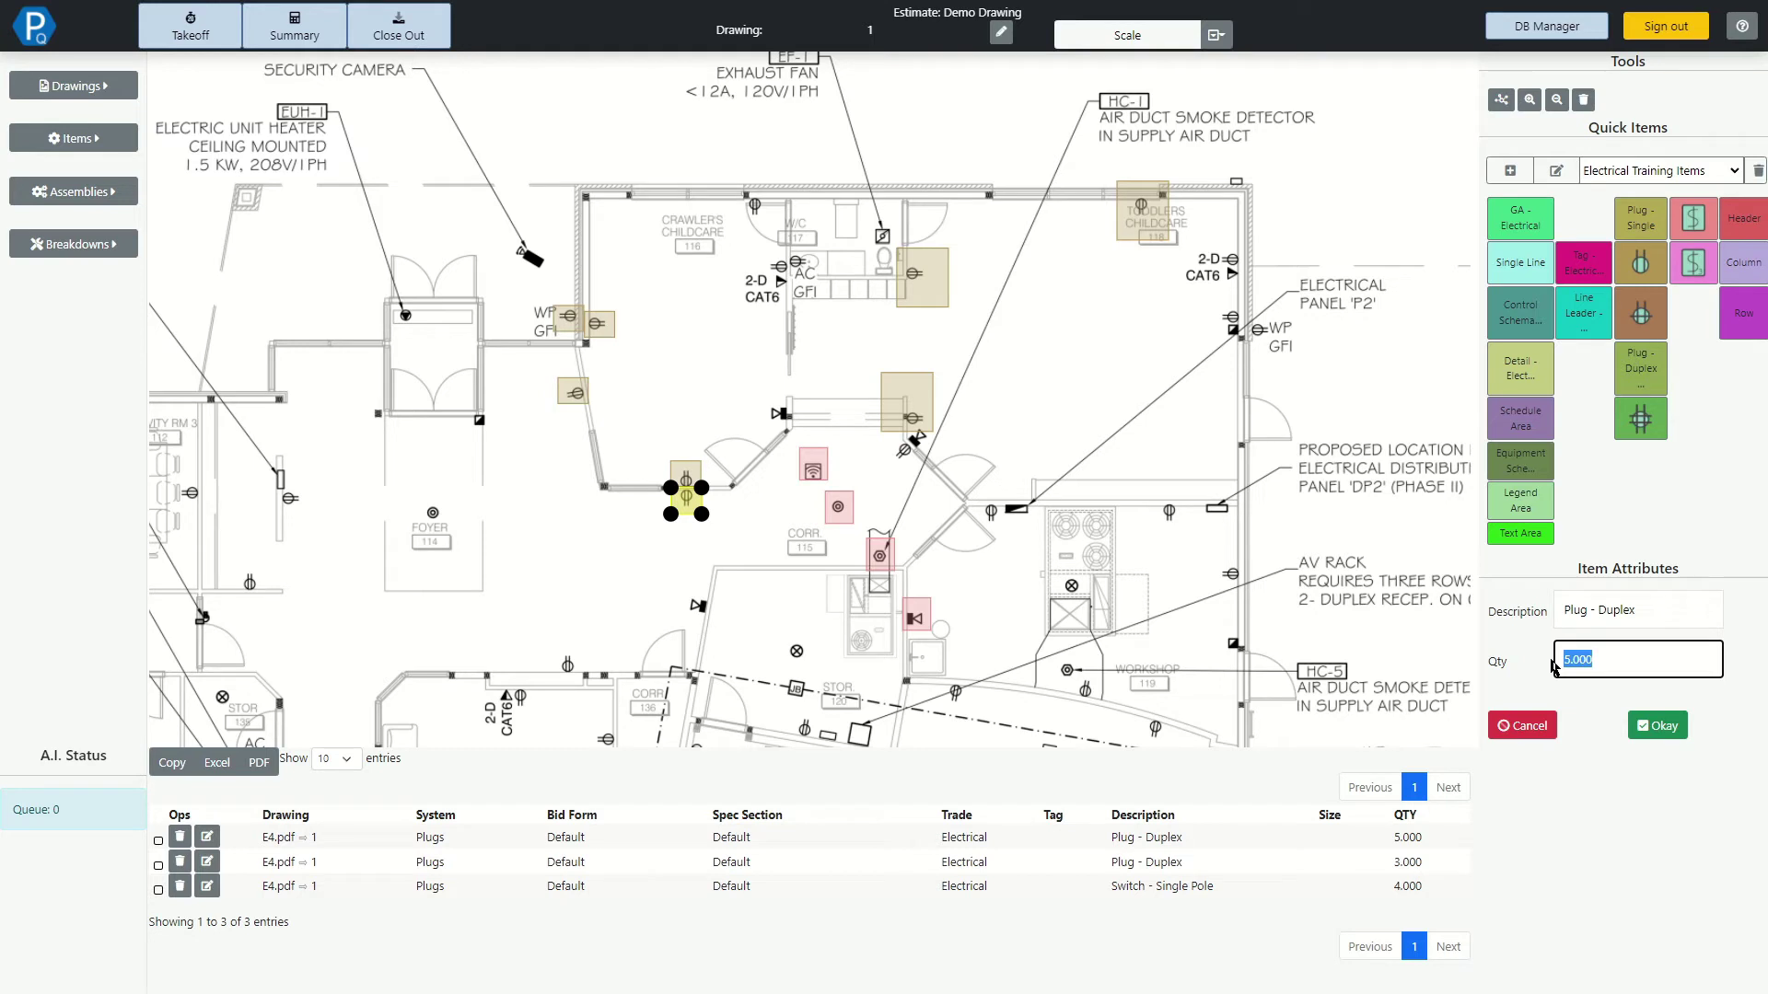
{"action": "type", "text": "=17+5"}
{"action": "left_click", "coordinate": [1659, 725]}
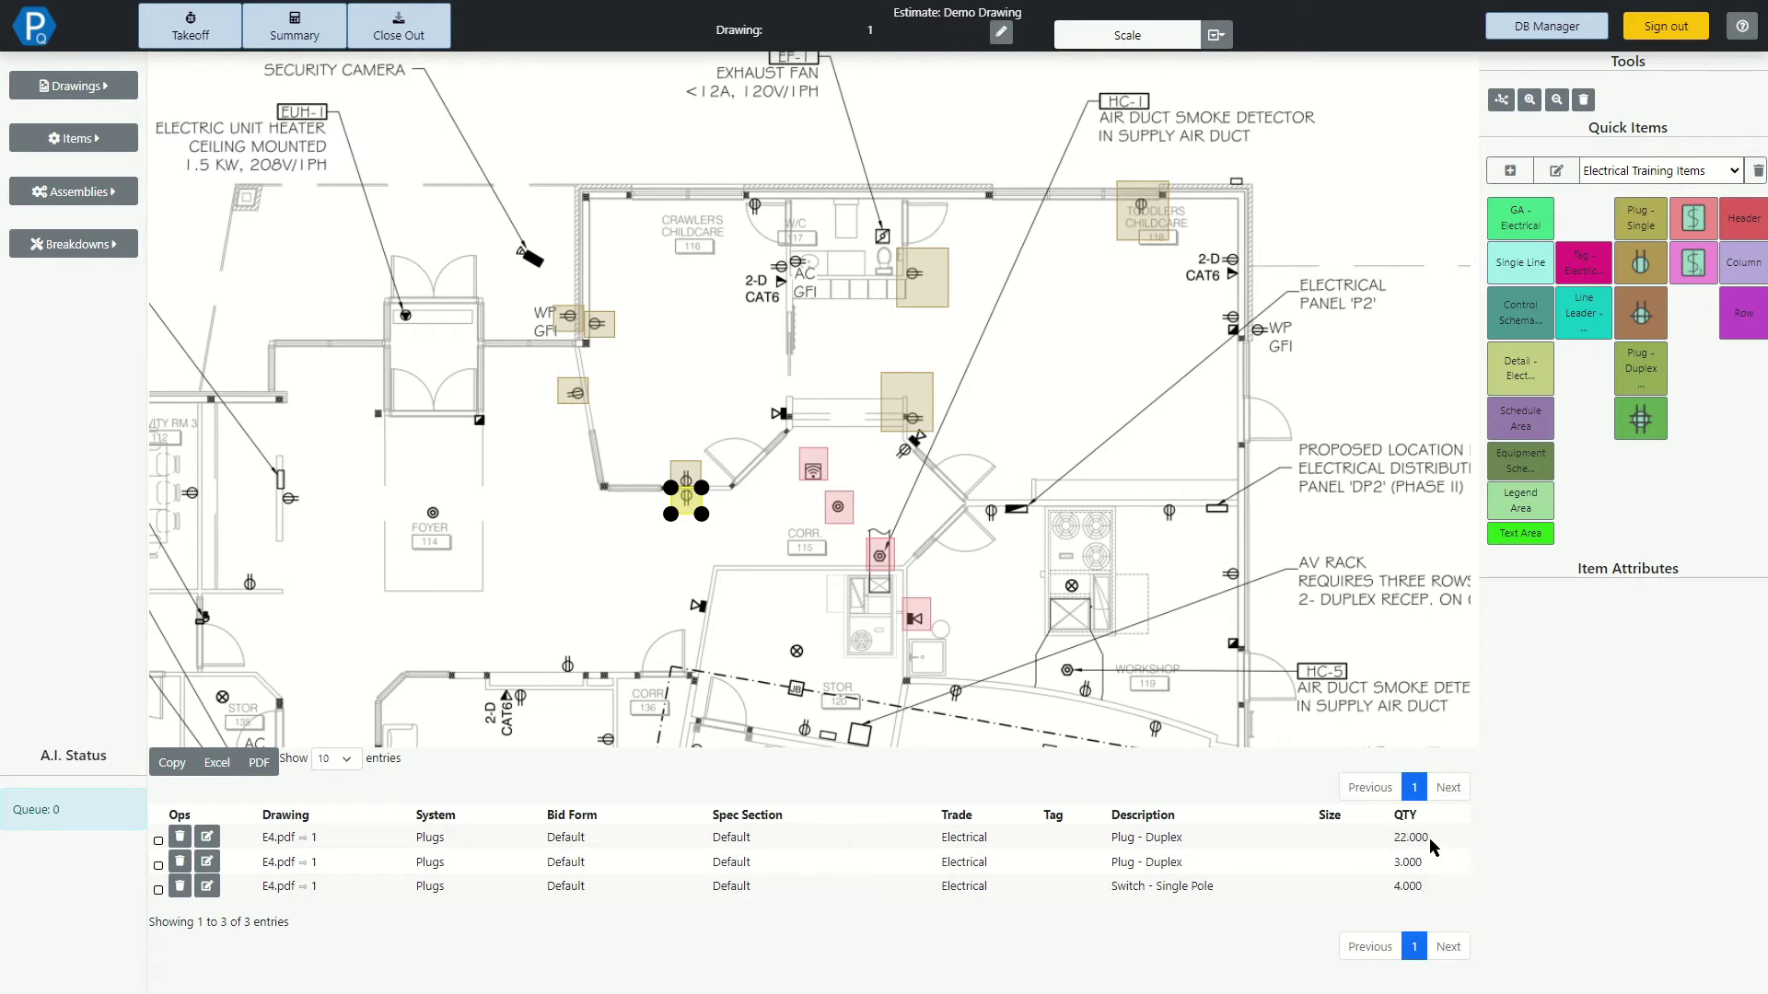
{"action": "left_click_drag", "start_coordinate": [1433, 840], "coordinate": [1392, 845]}
{"action": "left_click", "coordinate": [1392, 845]}
In the estimate summary, set the unit price to $10 for Plug - Duplex and $15 for Switch - Single Pole
{"action": "left_click", "coordinate": [304, 42]}
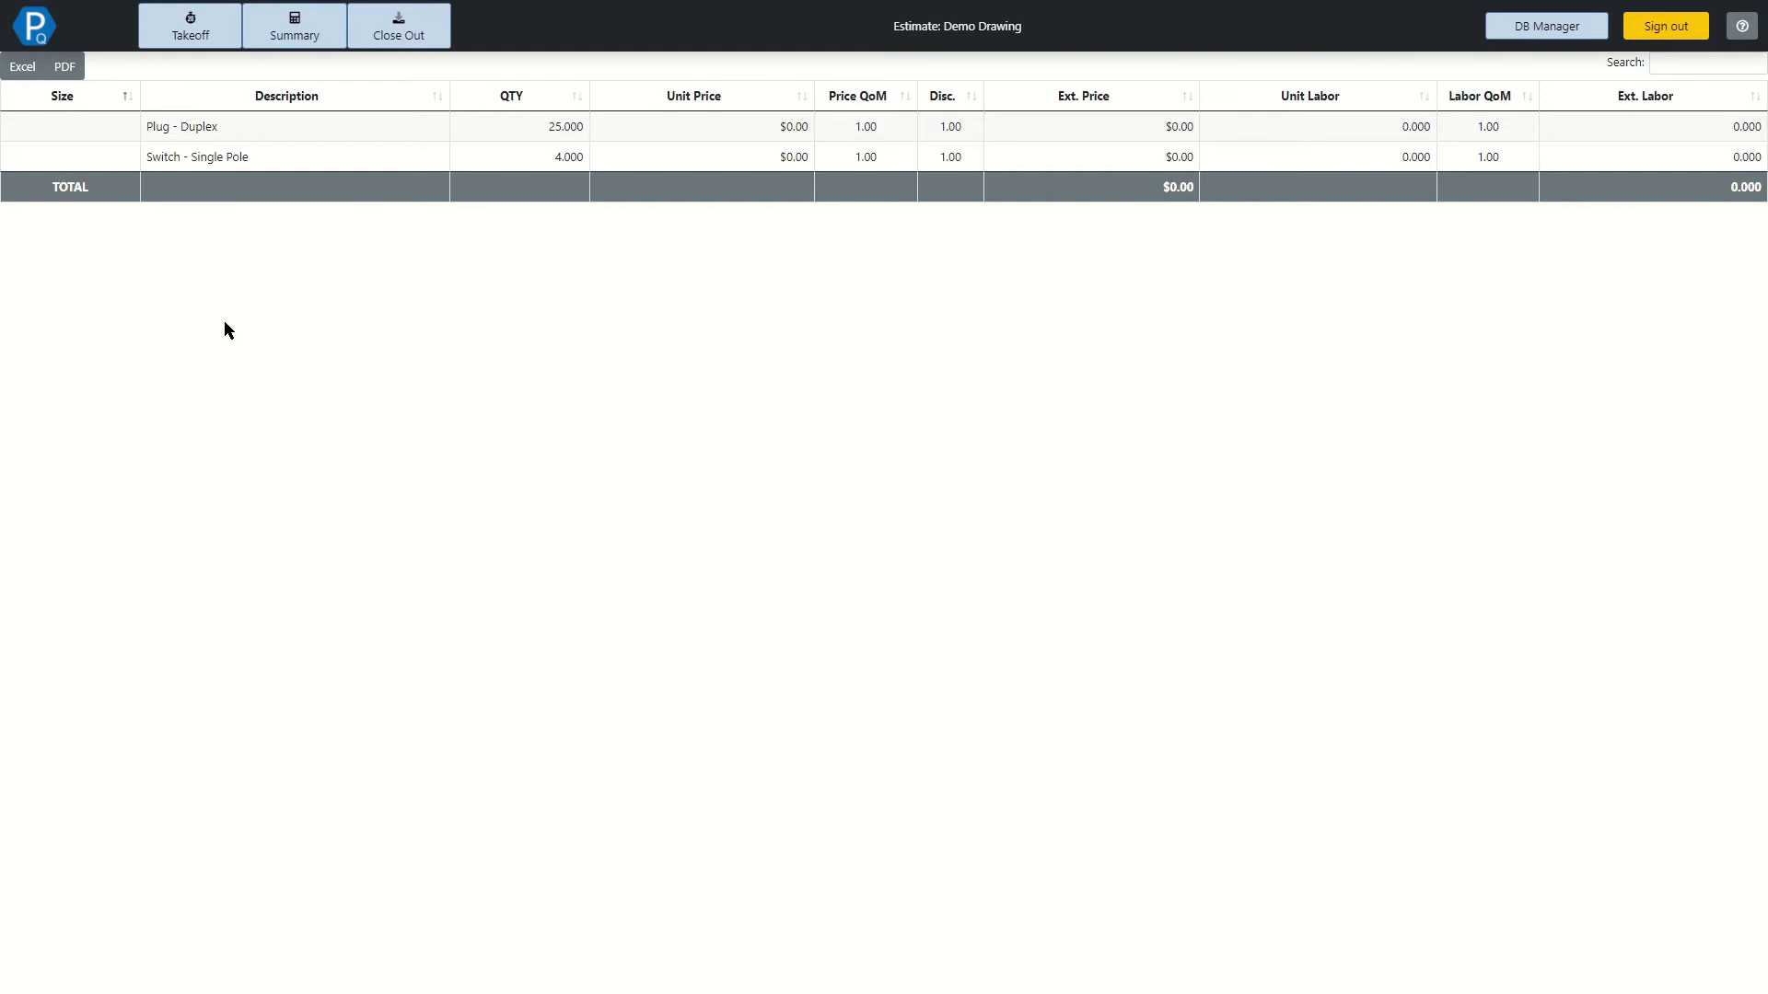
{"action": "left_click", "coordinate": [771, 128]}
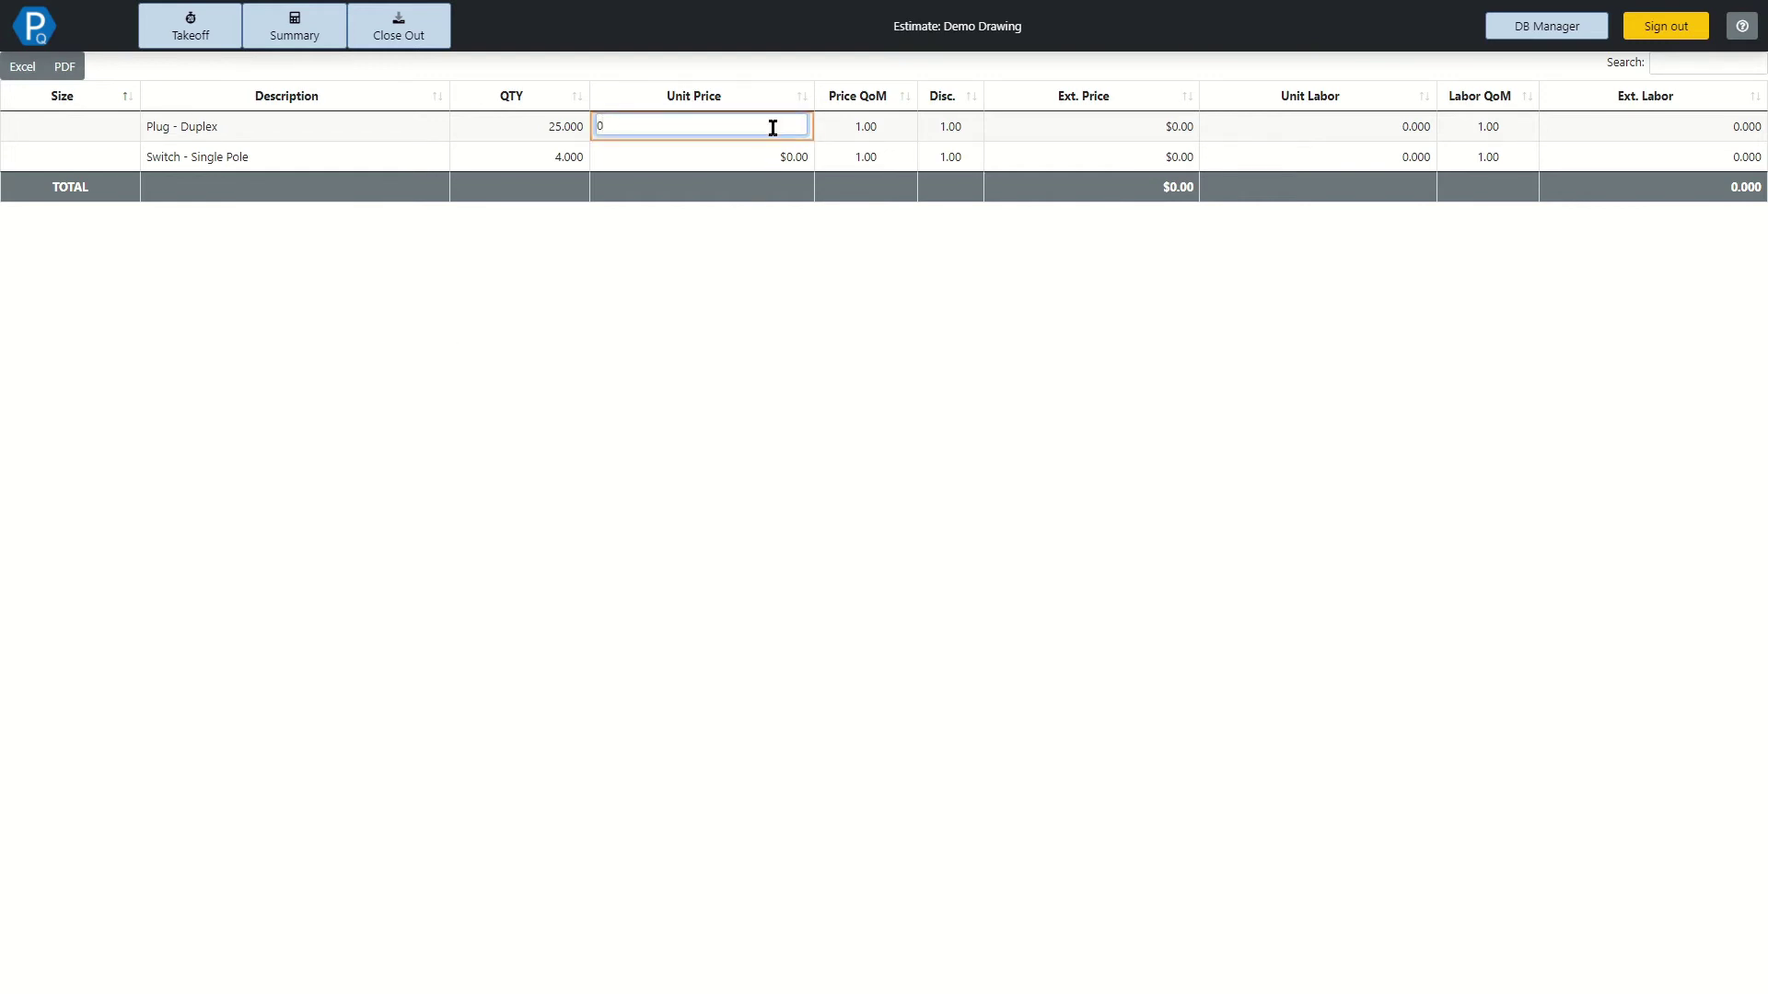
{"action": "type", "text": "10"}
{"action": "left_click", "coordinate": [788, 151]}
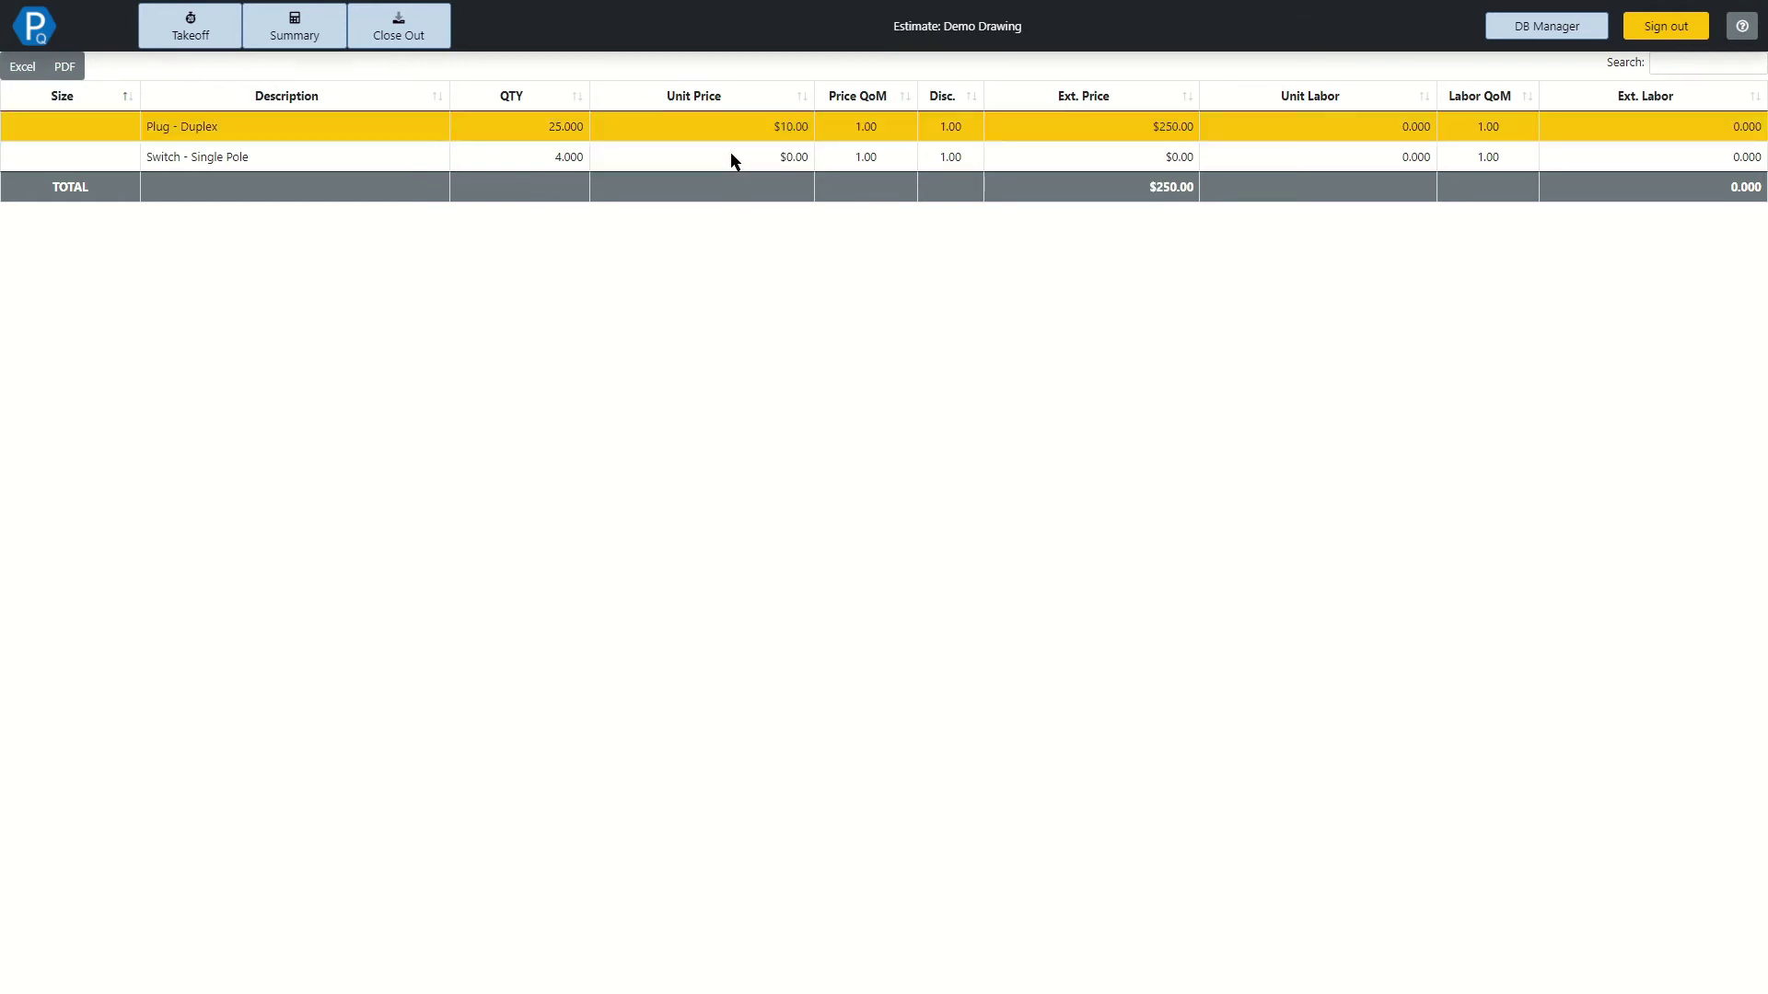
{"action": "left_click", "coordinate": [730, 157]}
{"action": "type", "text": "15"}
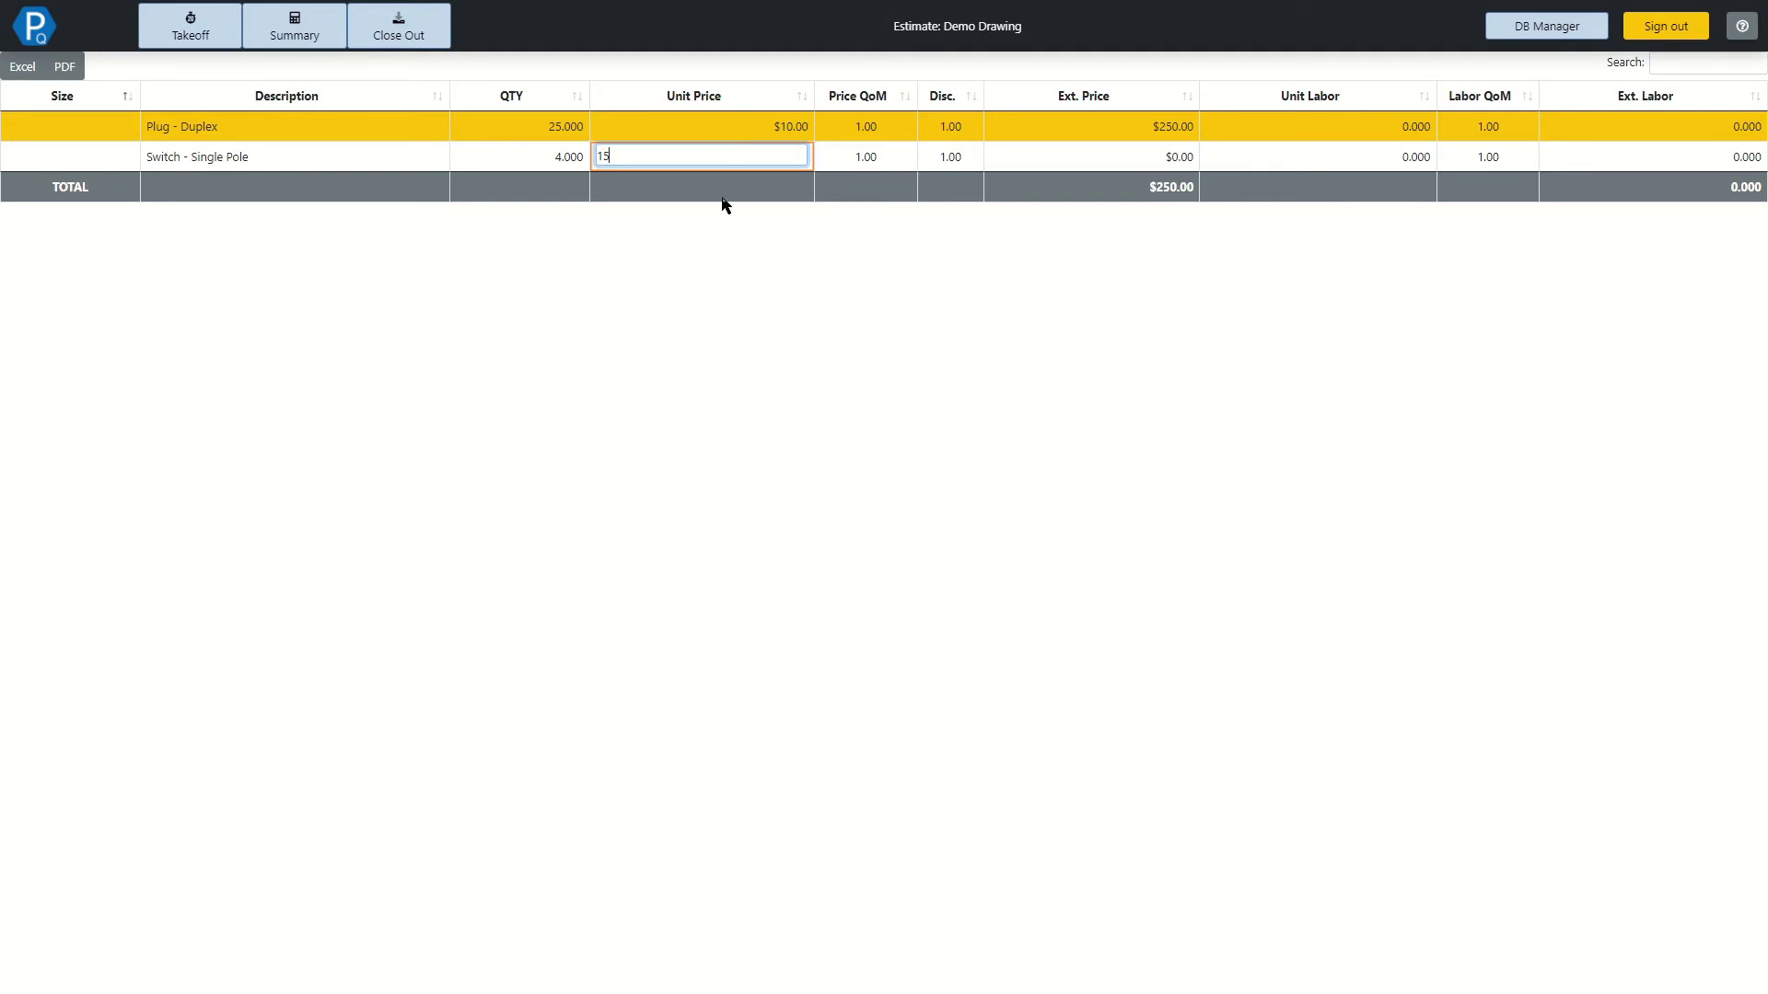
{"action": "left_click", "coordinate": [709, 247]}
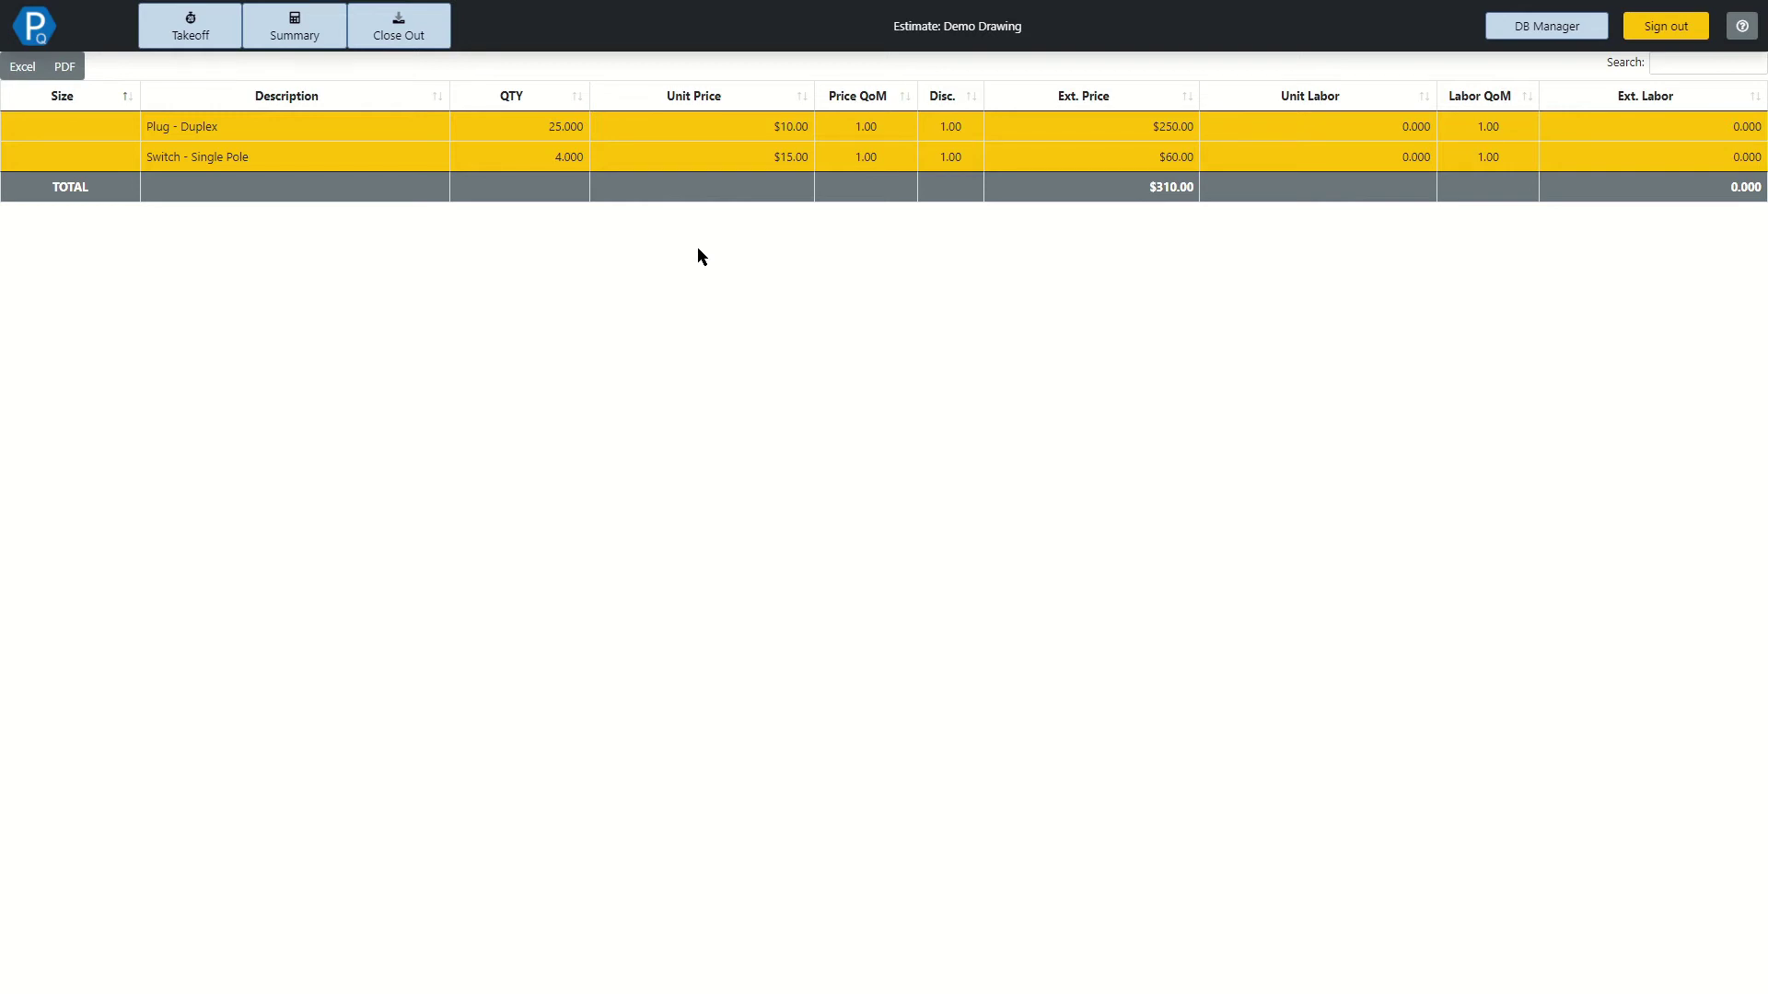
Summarize the estimate by Drawing and expand the drawing's group to show its items
{"action": "right_click", "coordinate": [314, 136]}
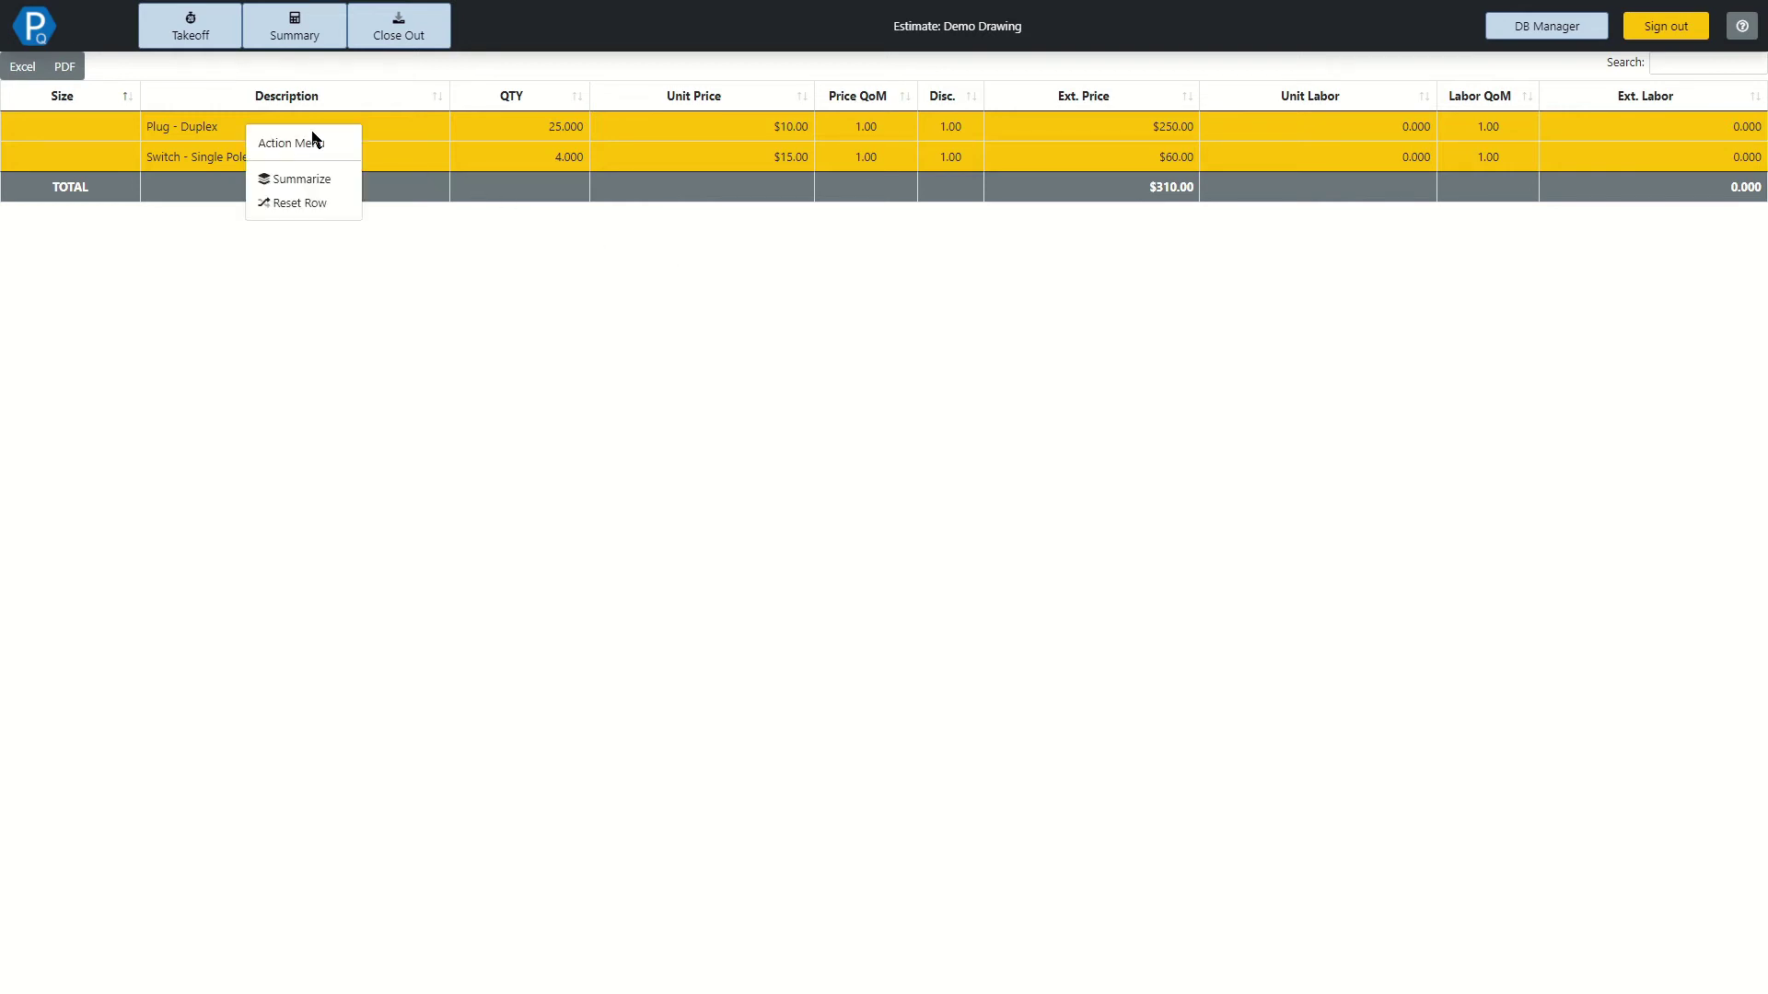
{"action": "left_click", "coordinate": [316, 180]}
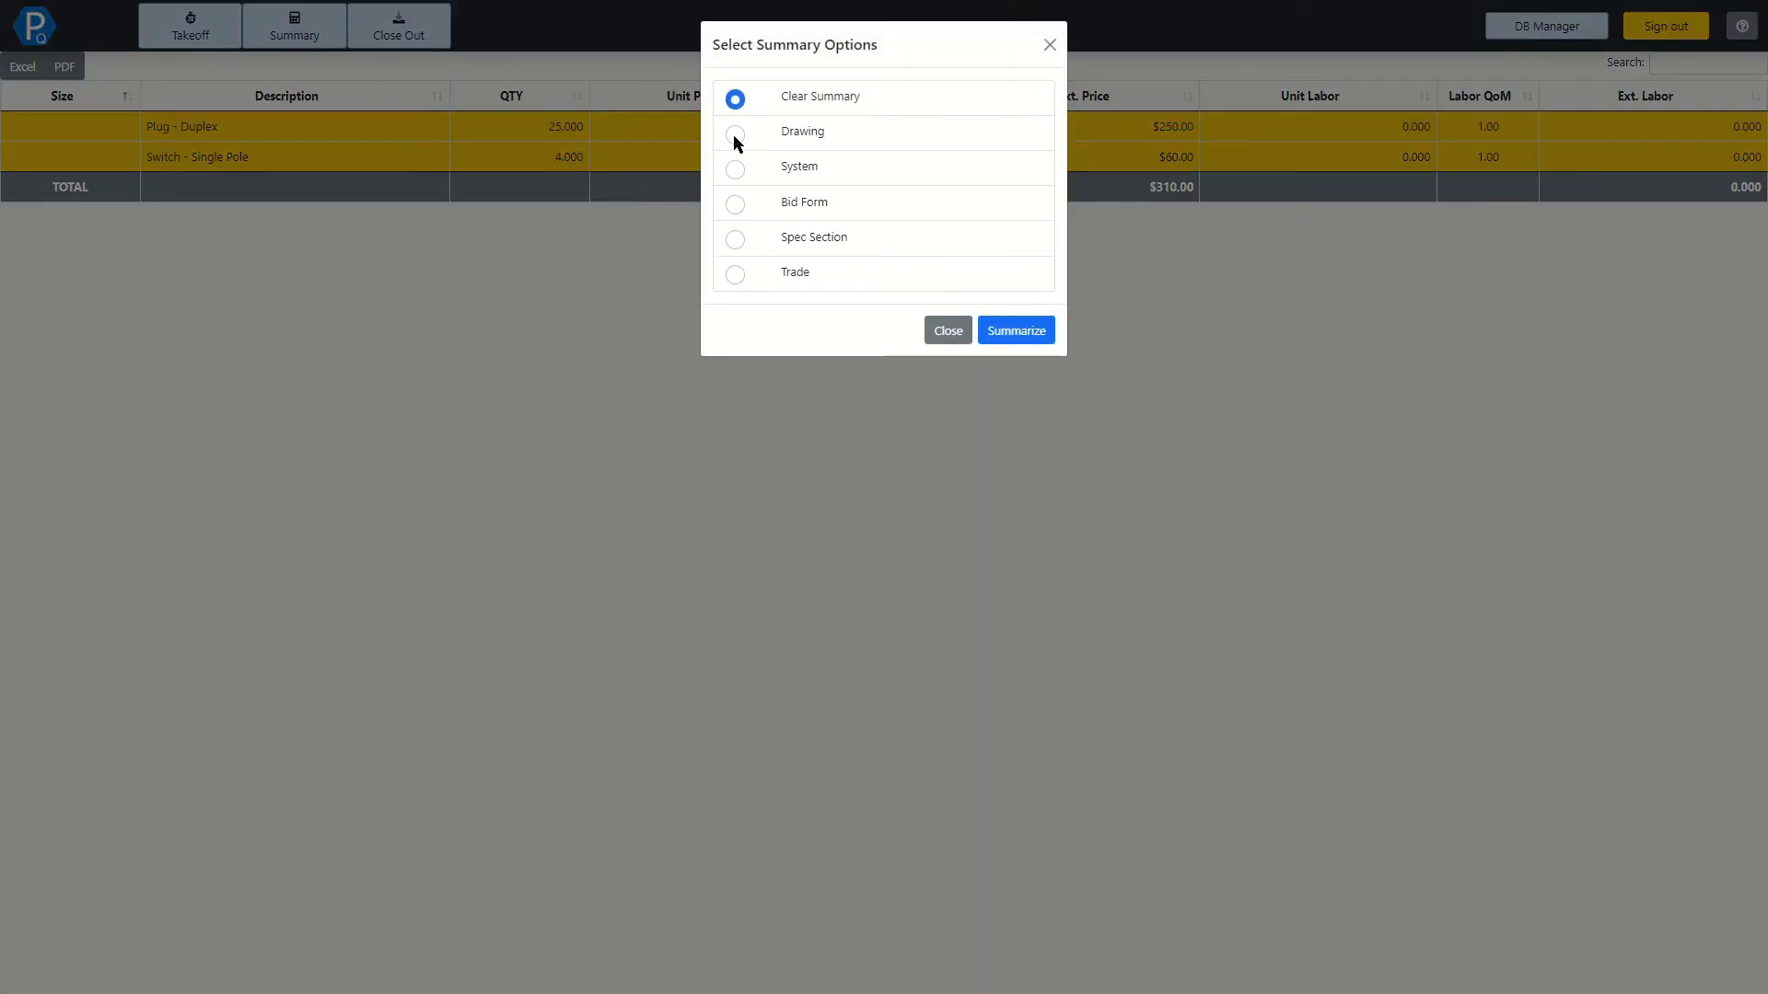
{"action": "left_click", "coordinate": [735, 134]}
{"action": "left_click", "coordinate": [735, 172]}
{"action": "left_click", "coordinate": [736, 135]}
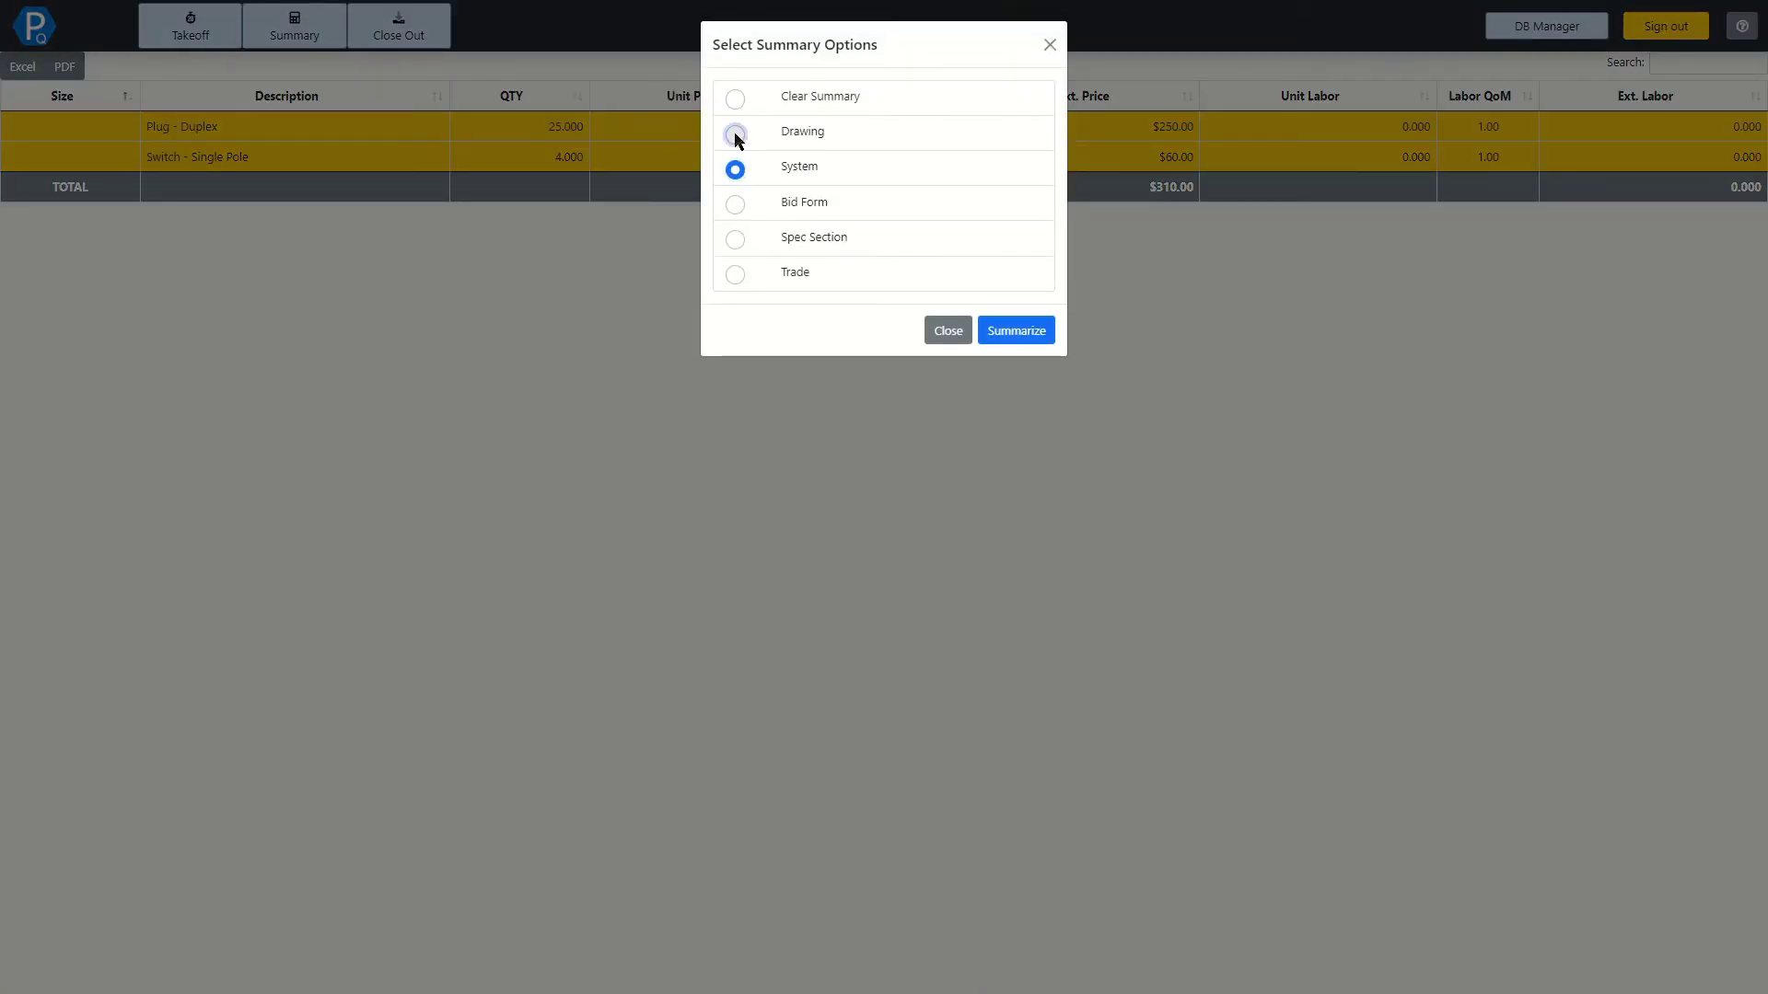
{"action": "left_click", "coordinate": [1007, 335]}
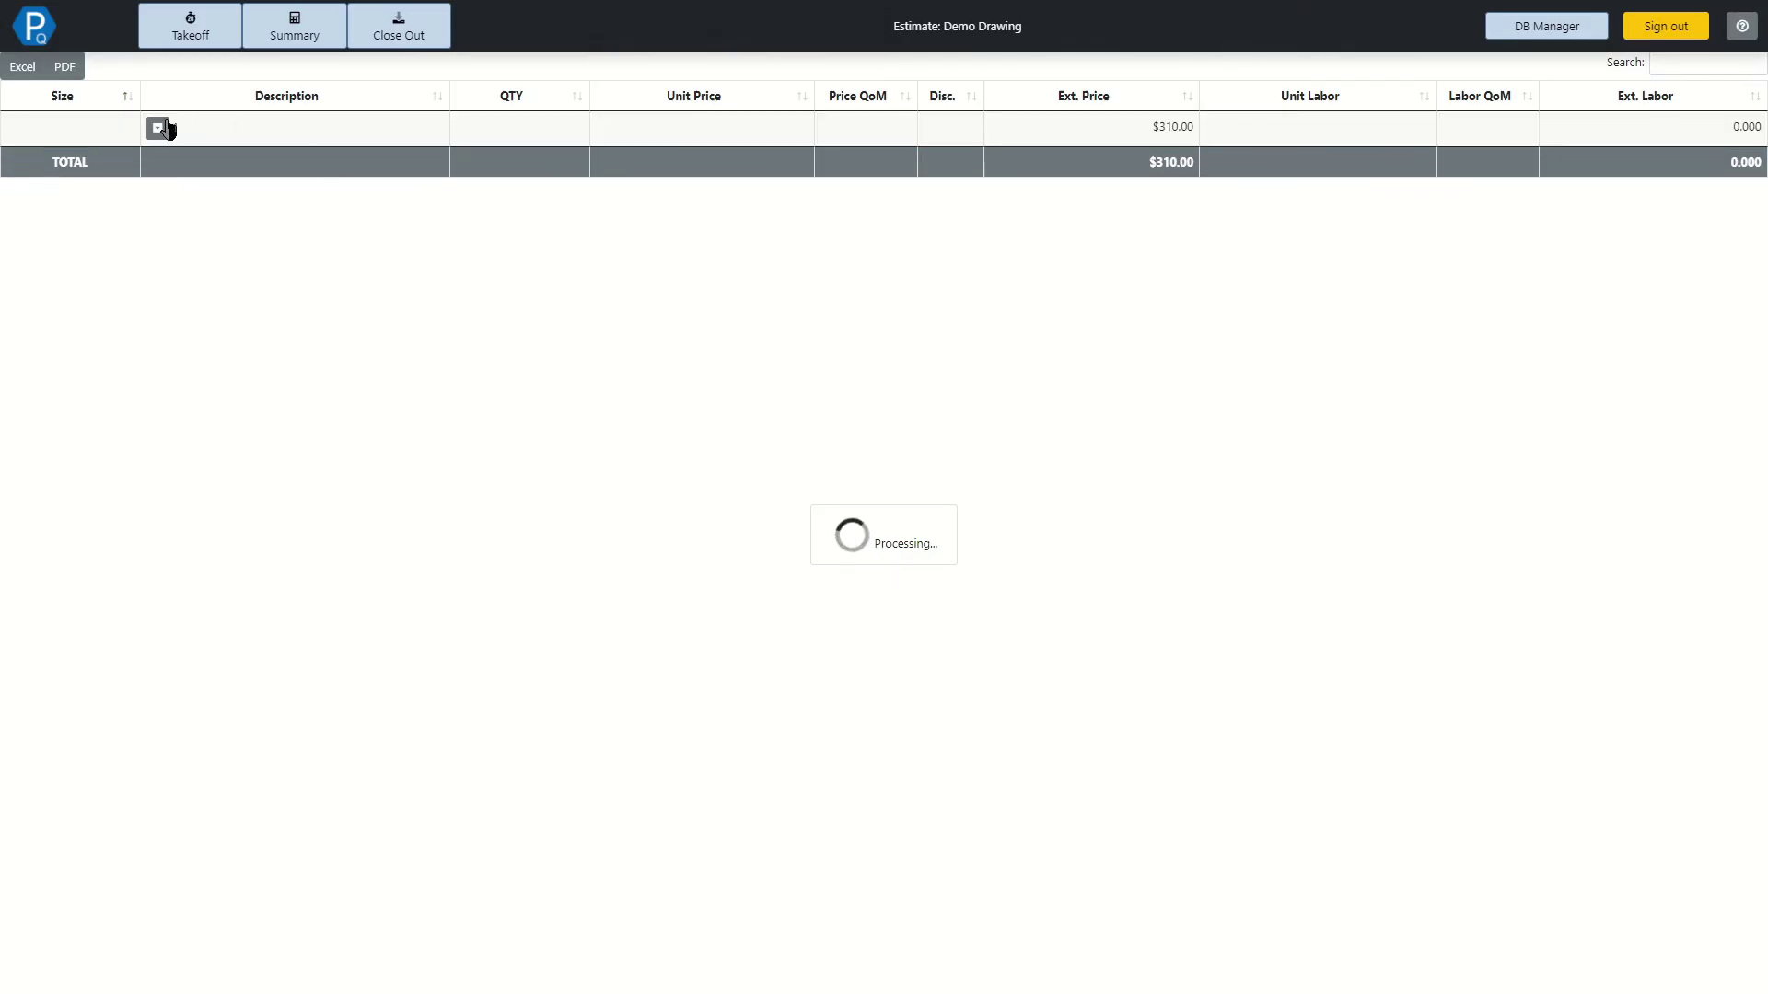
{"action": "left_click", "coordinate": [160, 129]}
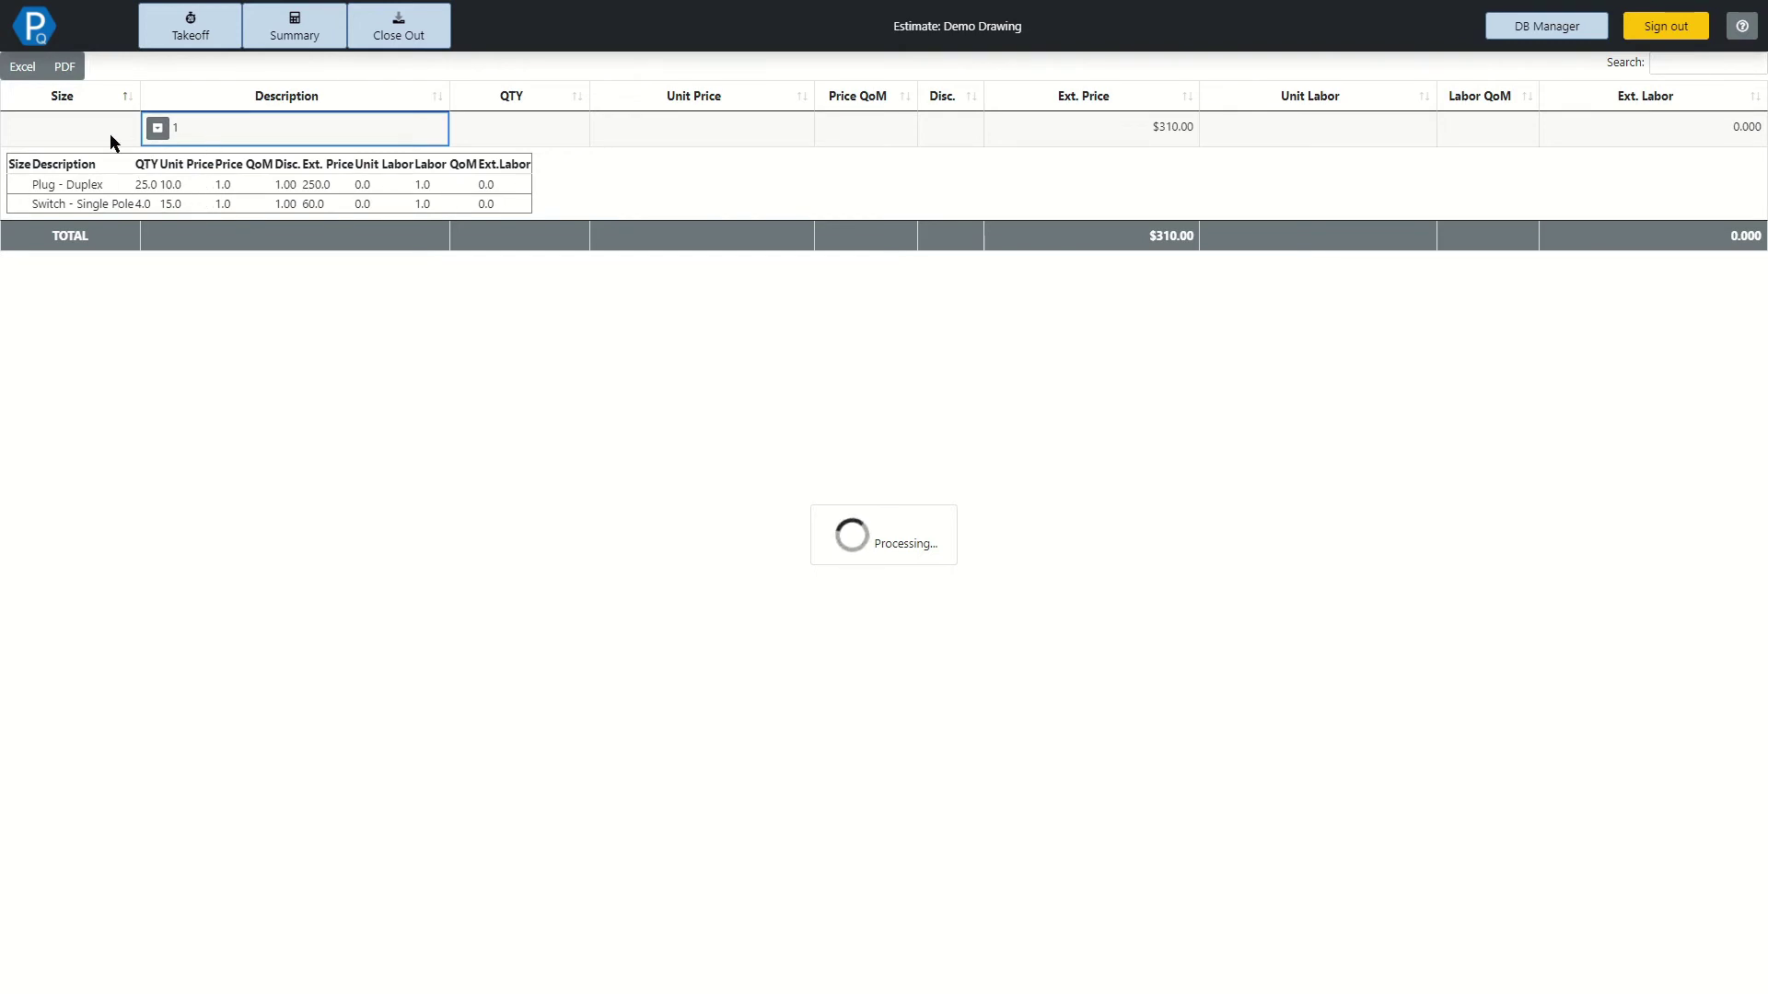
Summarize the estimate by System and expand the Switches and Plugs groups
{"action": "right_click", "coordinate": [108, 134]}
{"action": "left_click", "coordinate": [110, 184]}
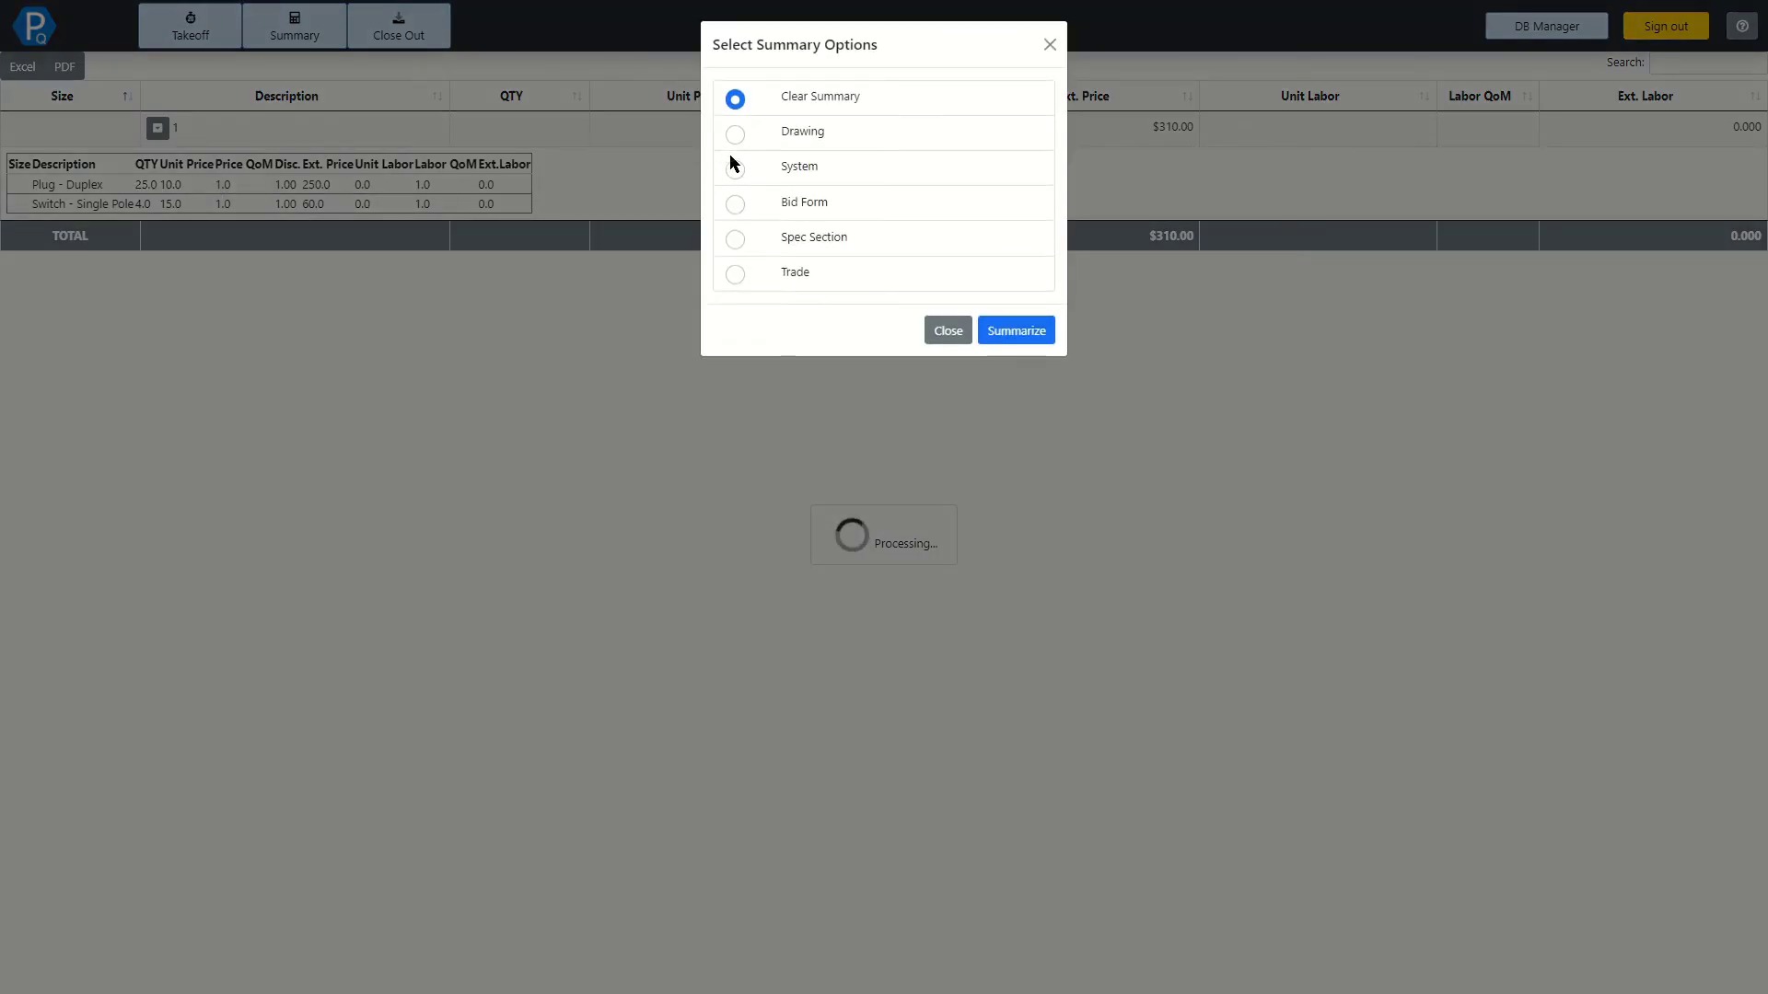
{"action": "left_click", "coordinate": [735, 169]}
{"action": "left_click", "coordinate": [1006, 337]}
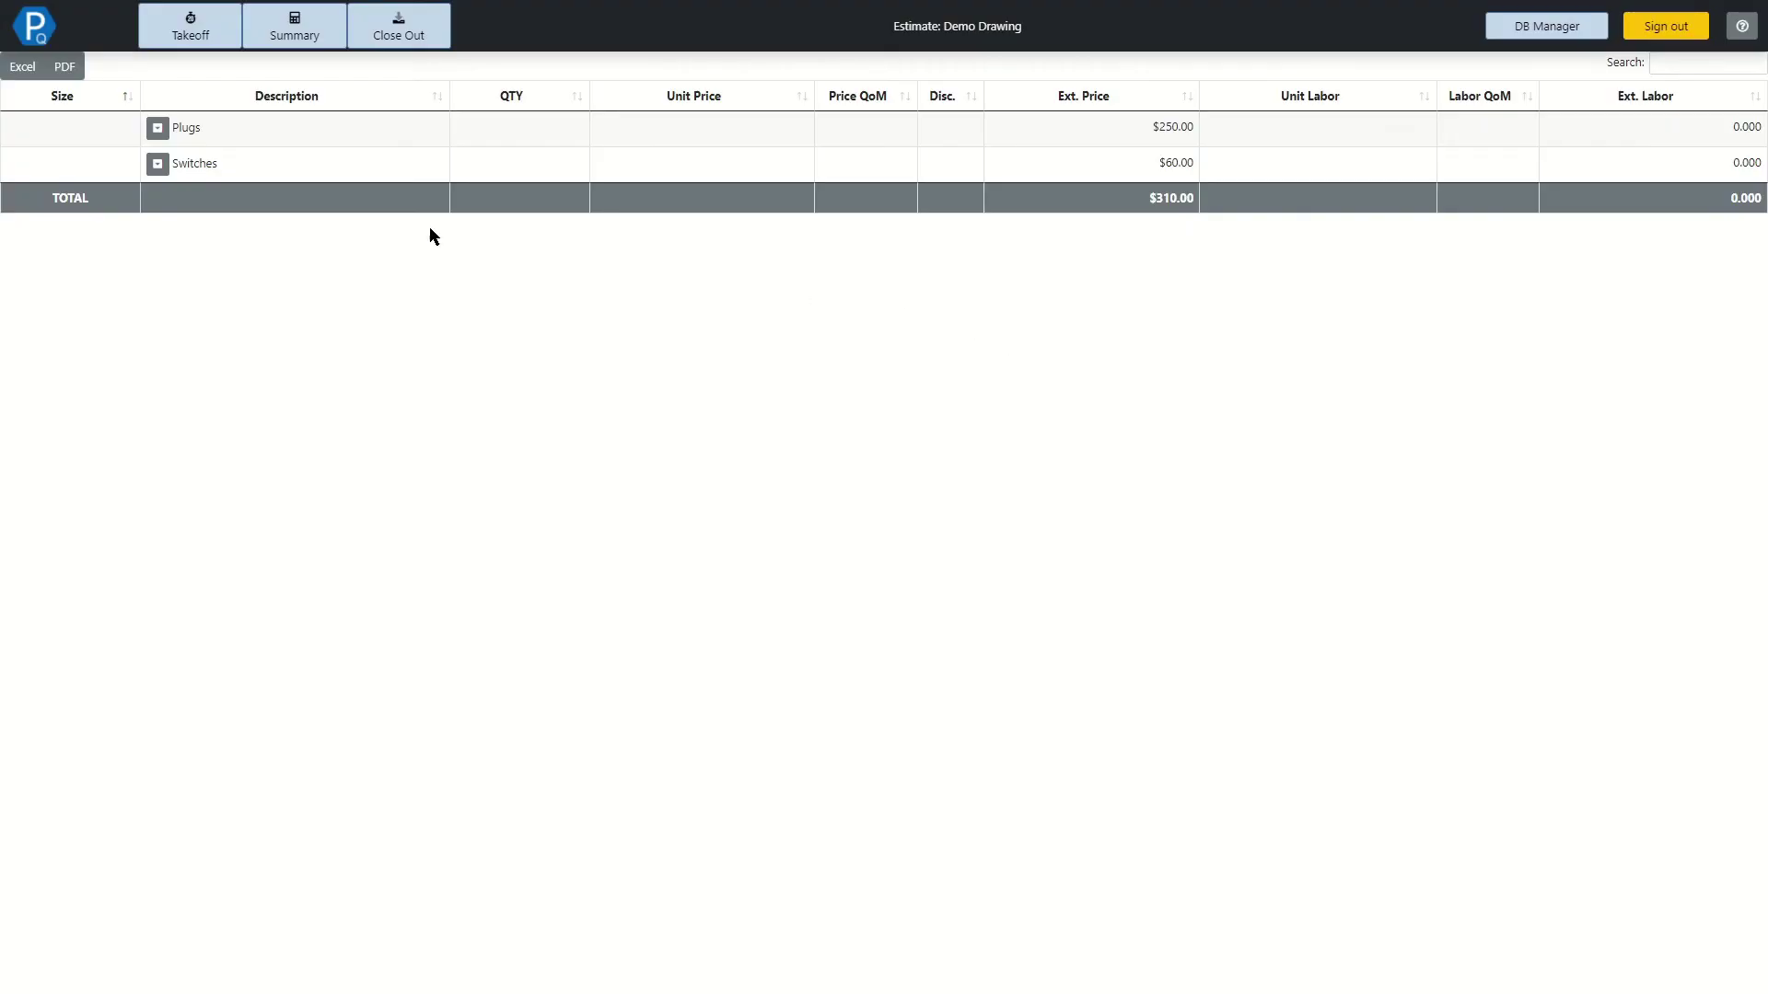
{"action": "left_click", "coordinate": [157, 164]}
{"action": "left_click", "coordinate": [157, 128]}
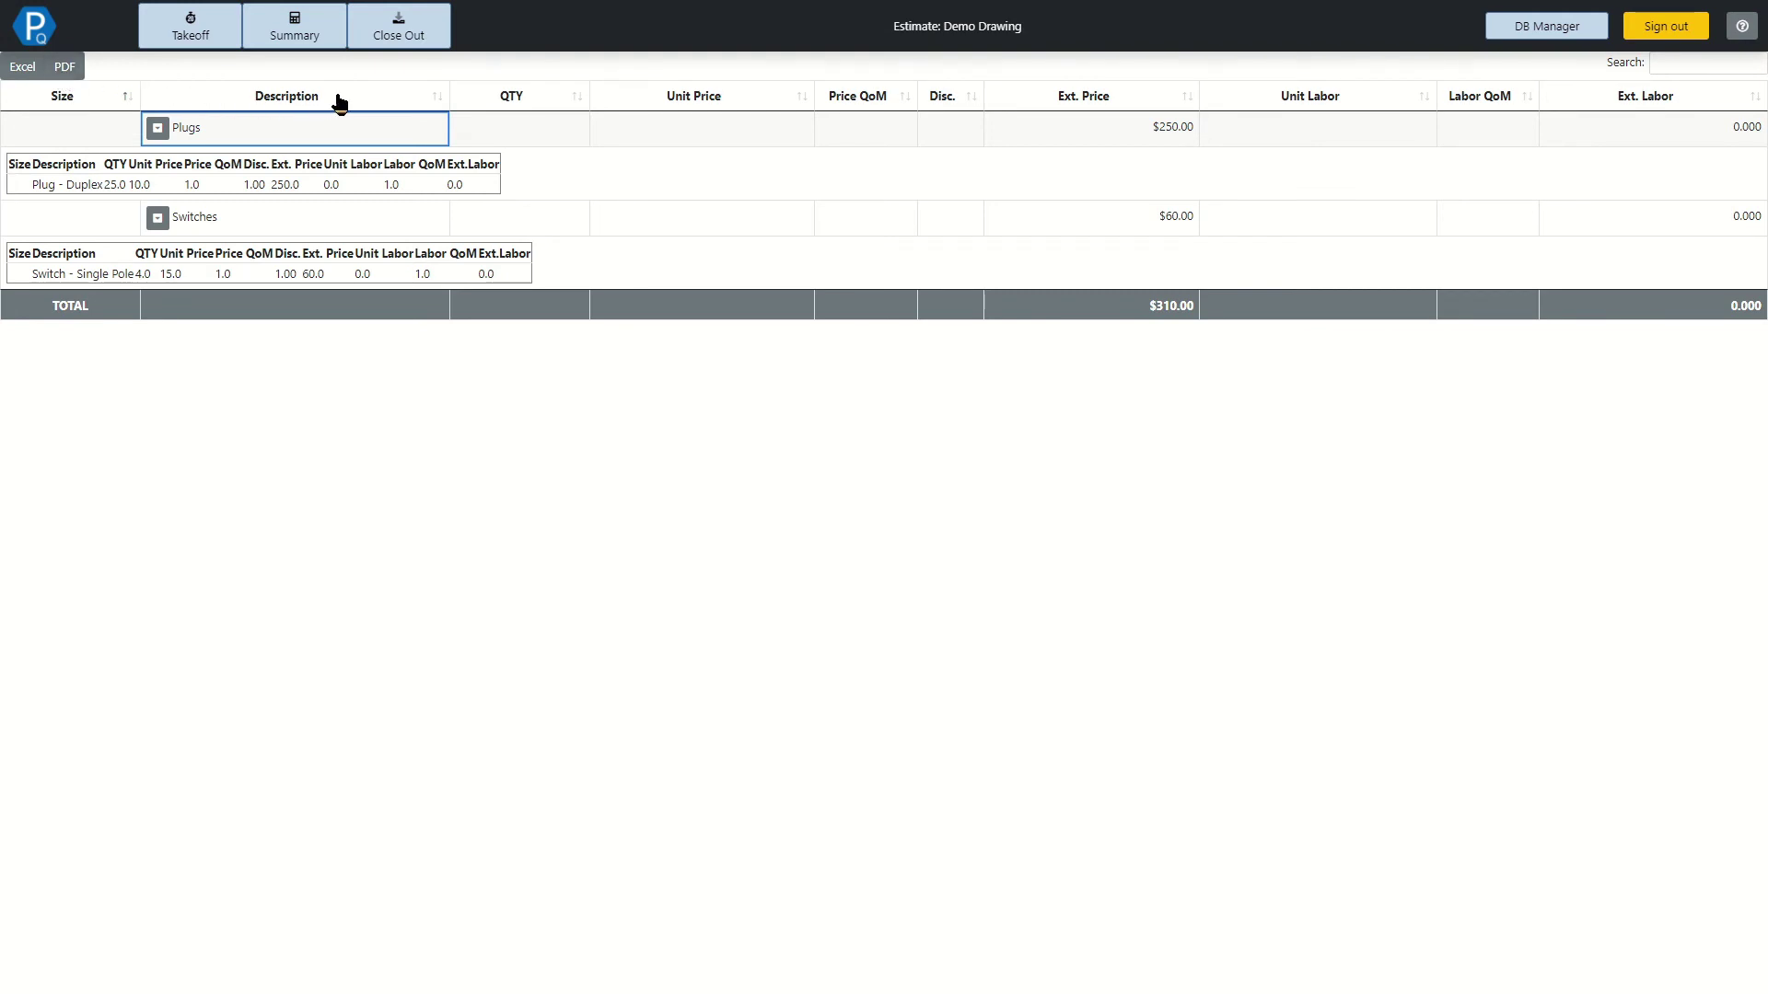
Download the close out to Excel with the System breakdown, saving it on the Desktop as template_closeout (2)
{"action": "left_click", "coordinate": [405, 45]}
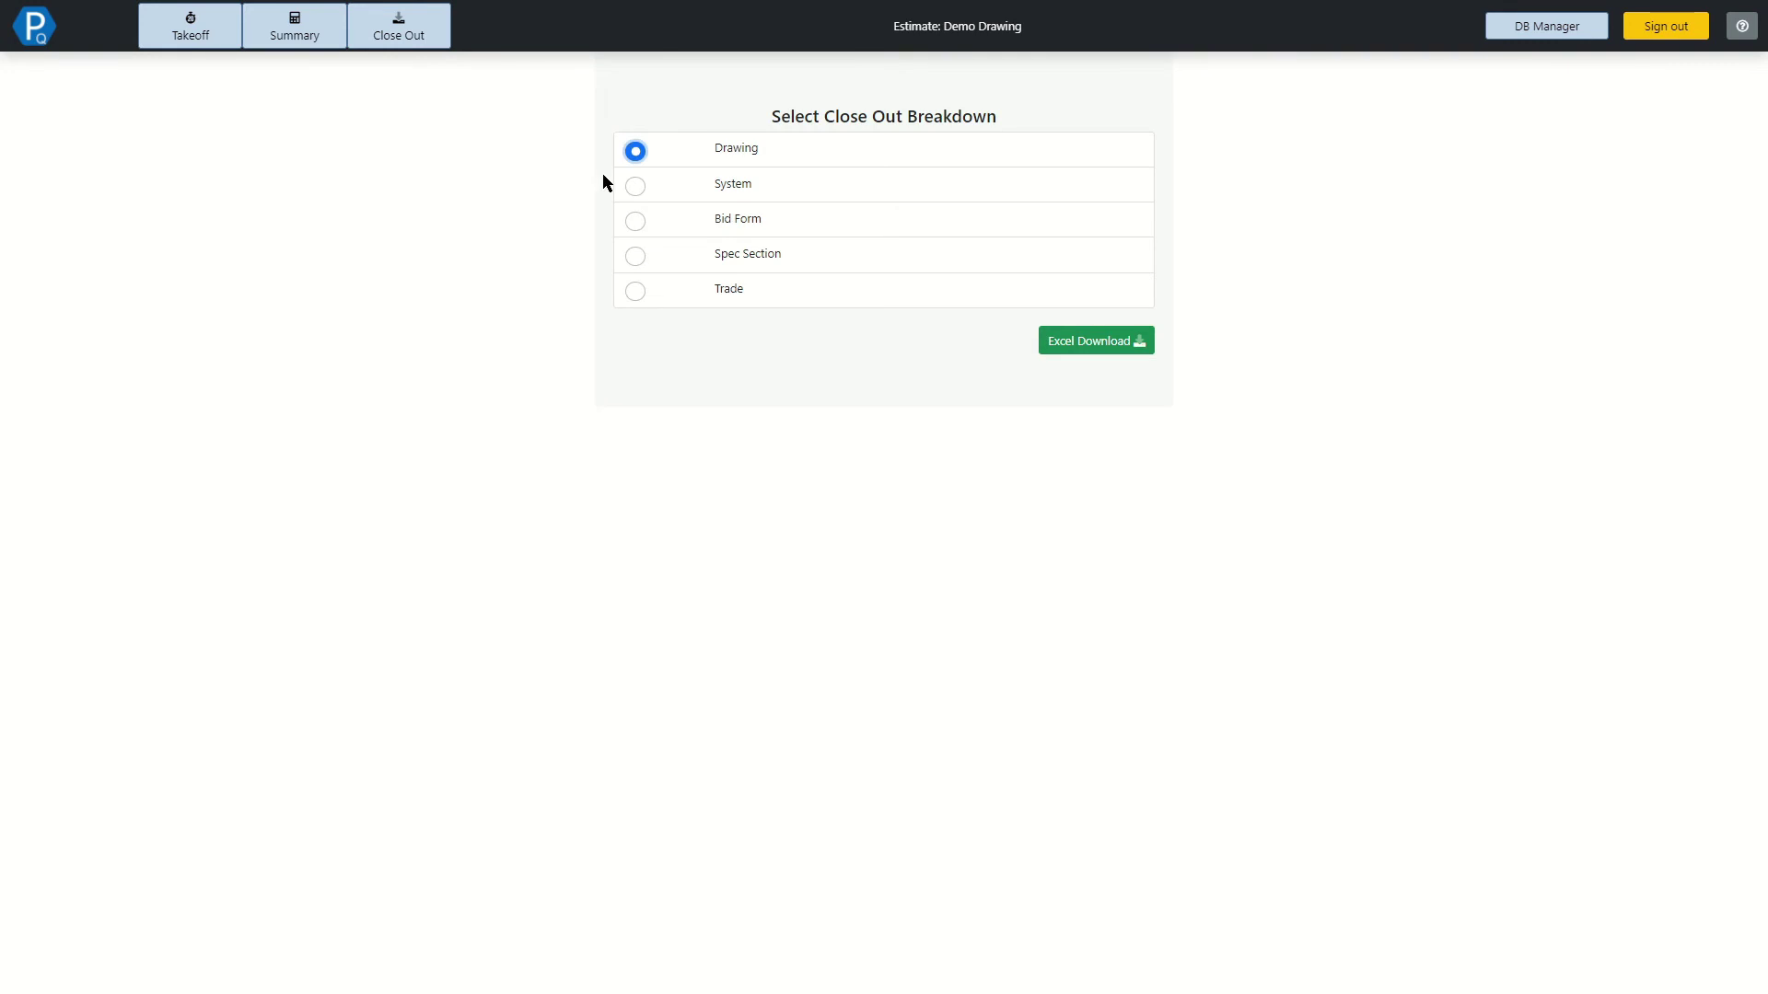
{"action": "left_click", "coordinate": [635, 186]}
{"action": "left_click", "coordinate": [1071, 343]}
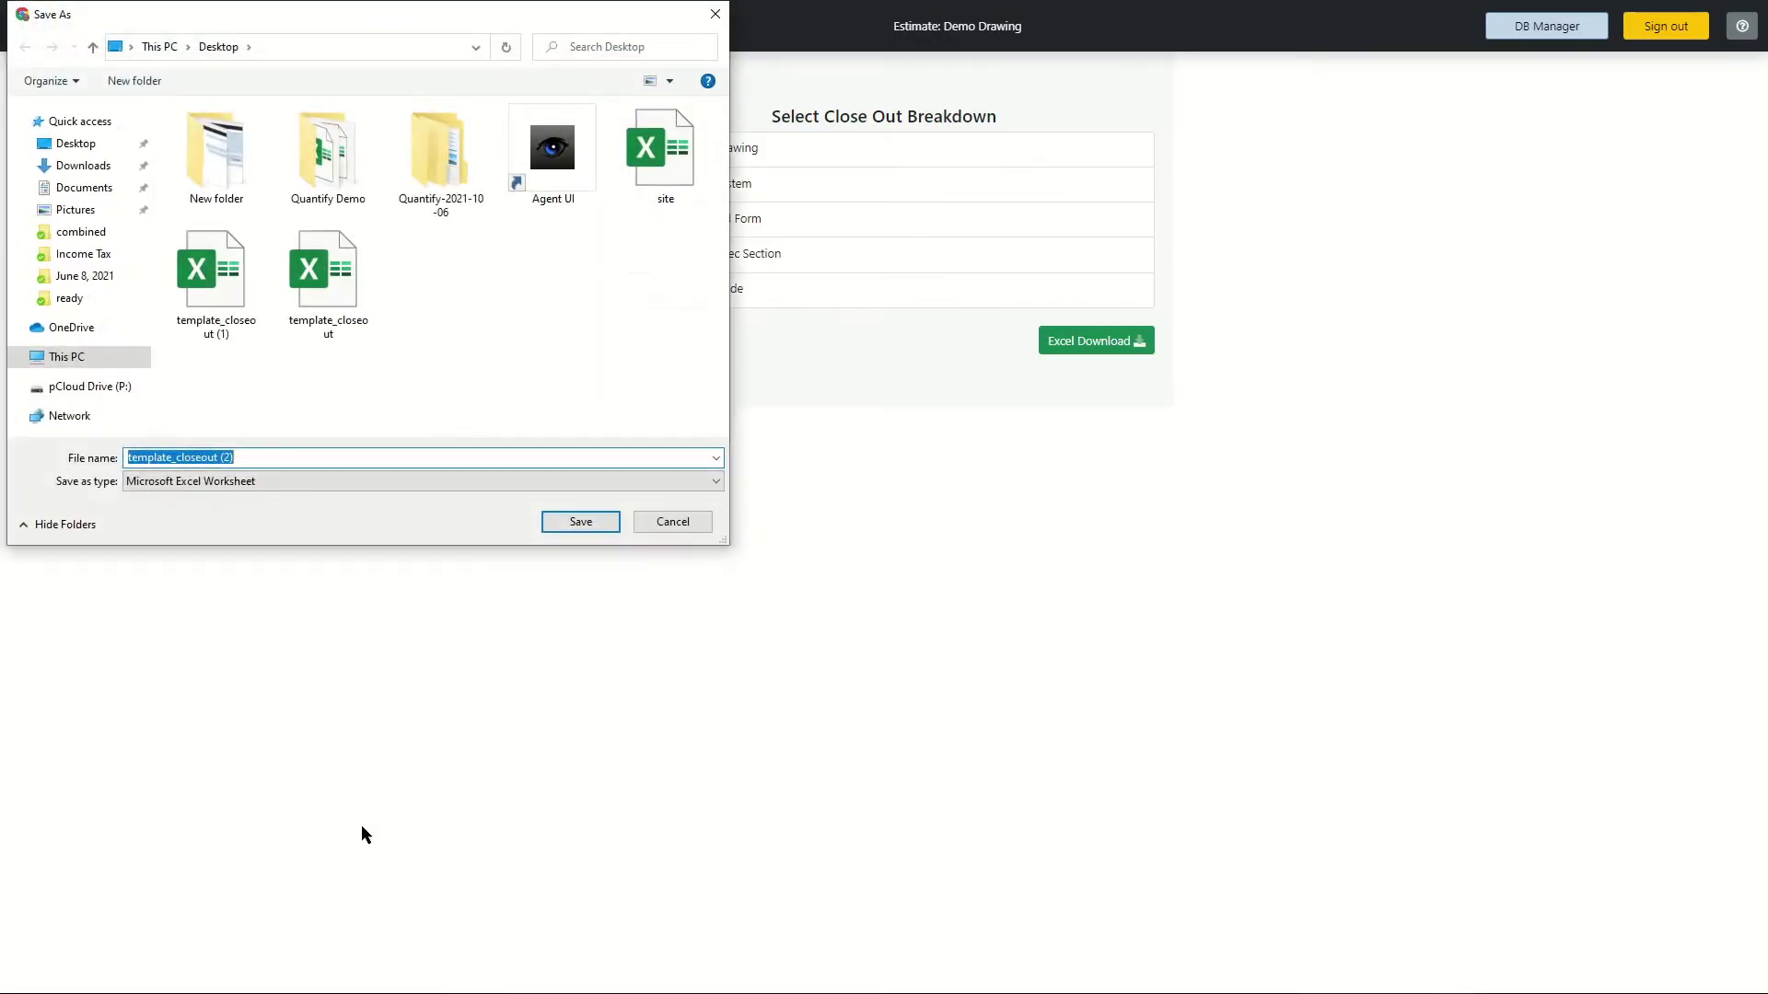
{"action": "left_click", "coordinate": [554, 523]}
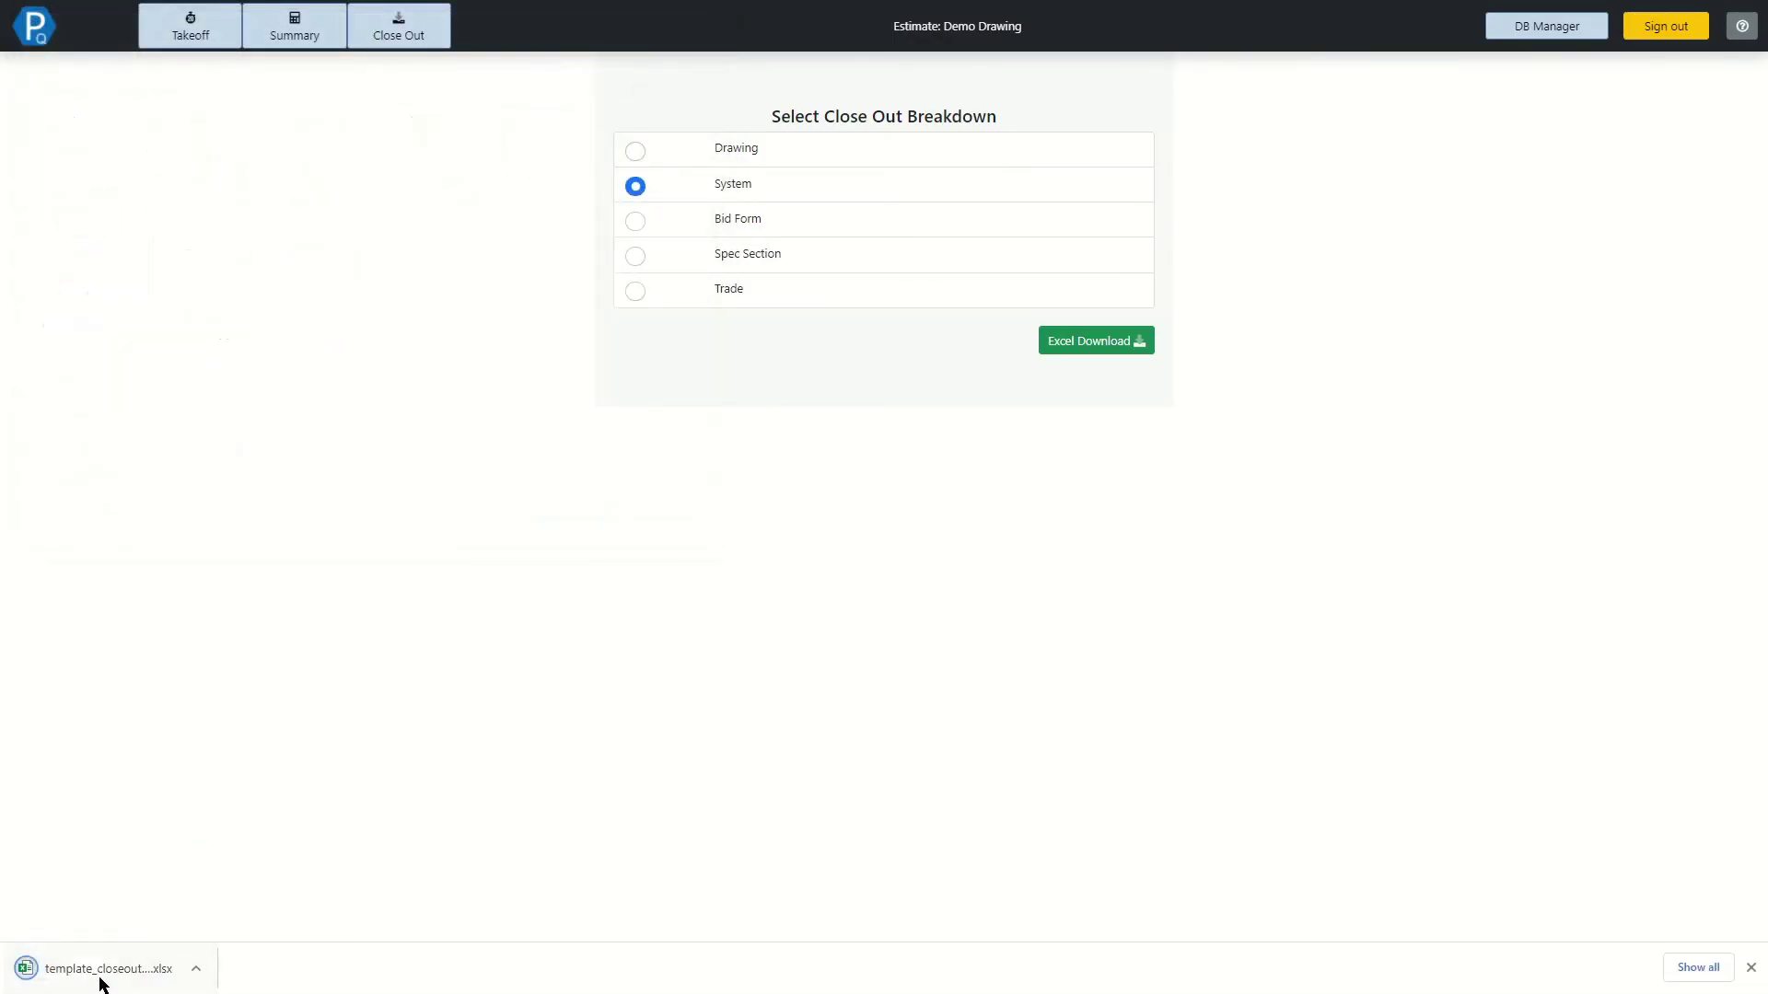
Open the downloaded close-out workbook in Excel, enable editing, and review its summary, breakdown and stats sheets
{"action": "left_click", "coordinate": [104, 977]}
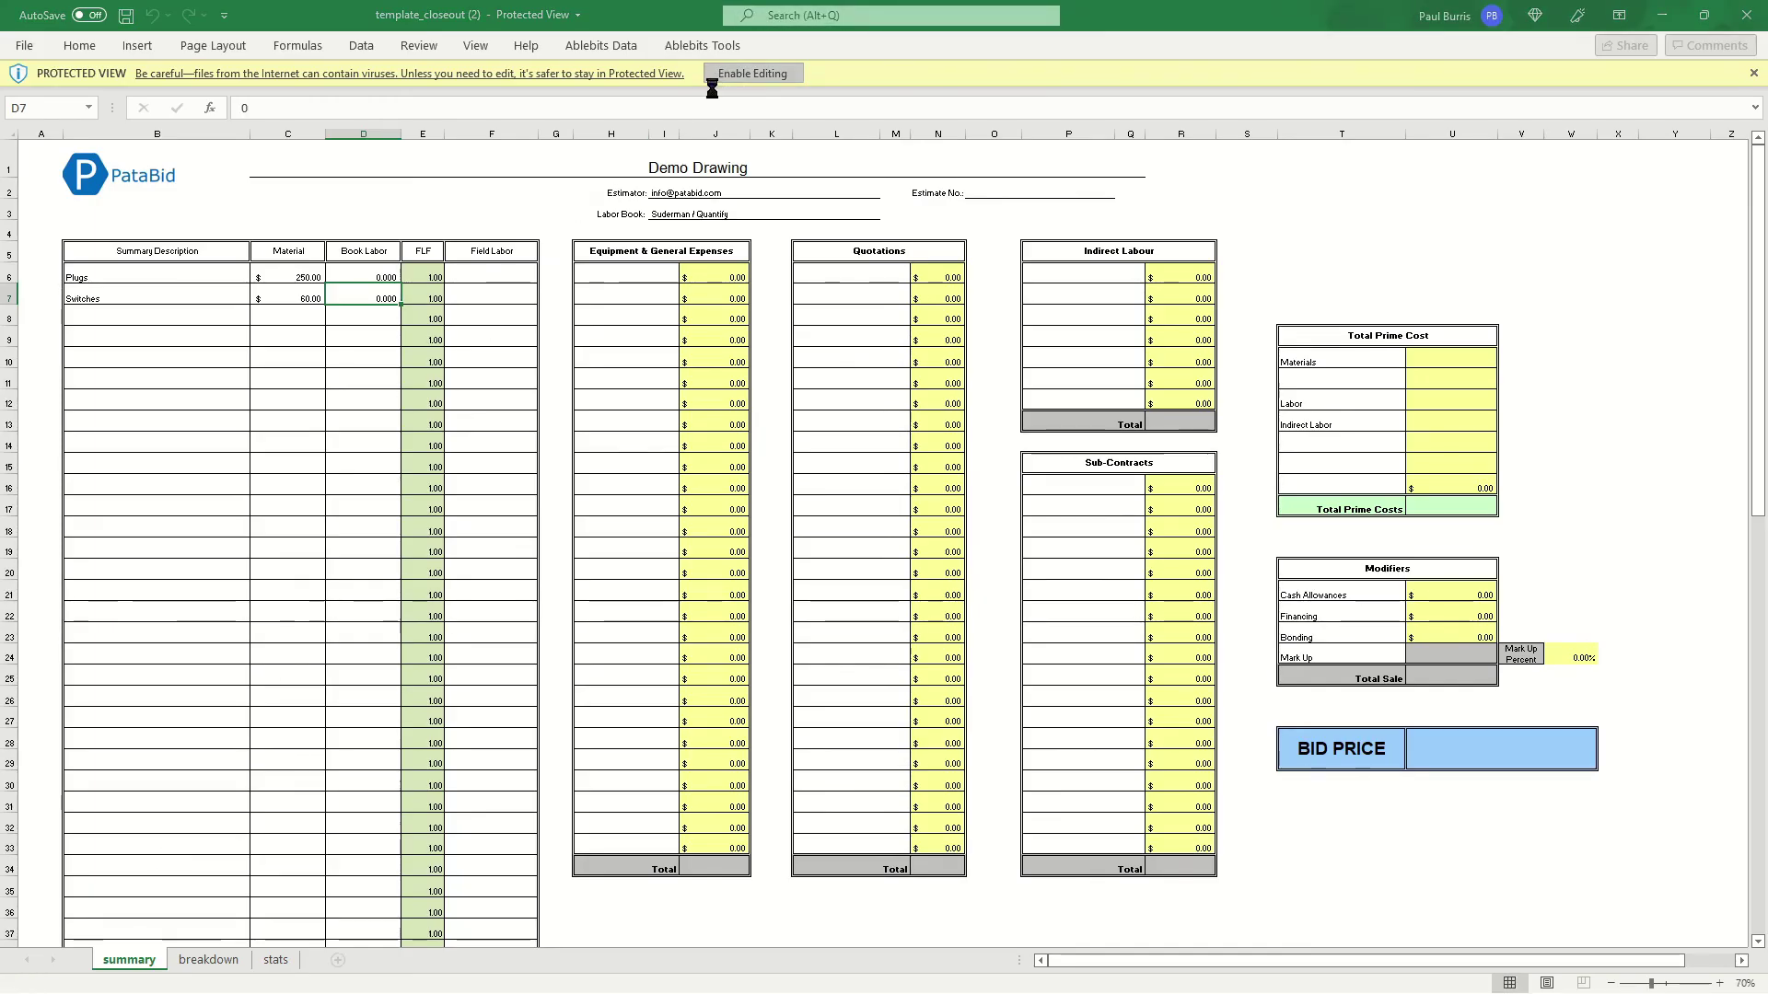
{"action": "left_click", "coordinate": [727, 74]}
{"action": "scroll", "coordinate": [130, 343], "scroll_direction": "up", "scroll_amount": 1}
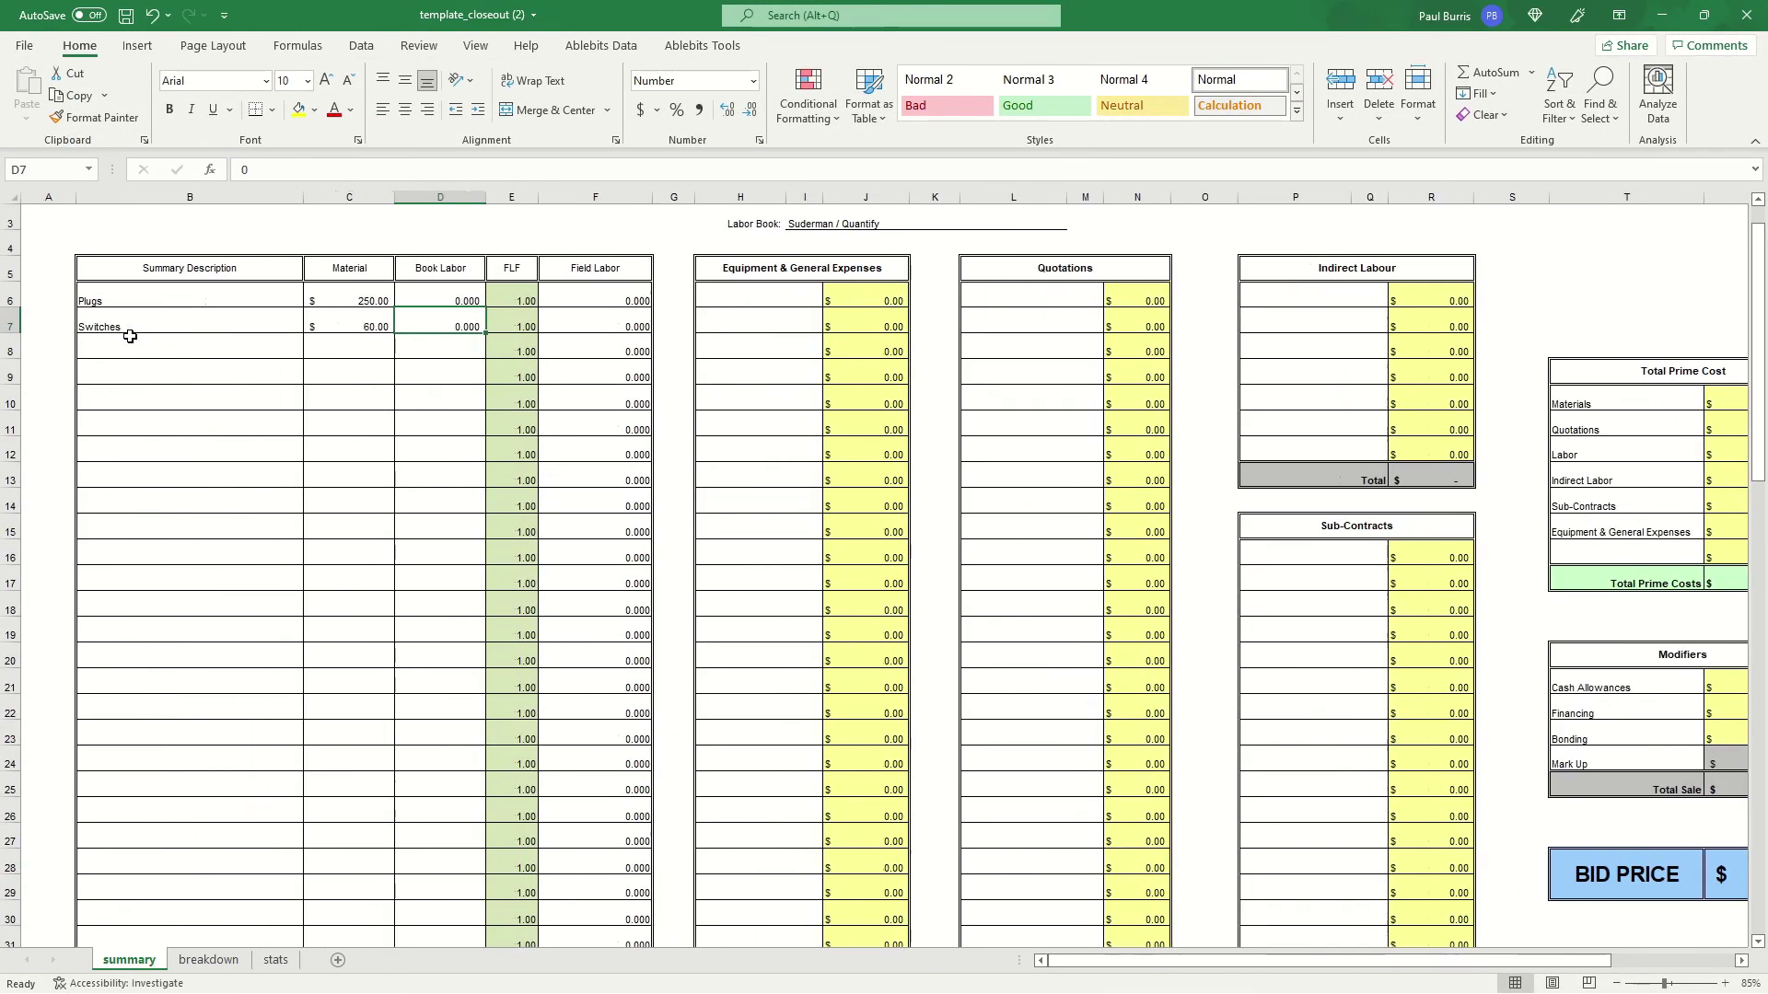
{"action": "scroll", "coordinate": [130, 336], "scroll_direction": "up", "scroll_amount": 1}
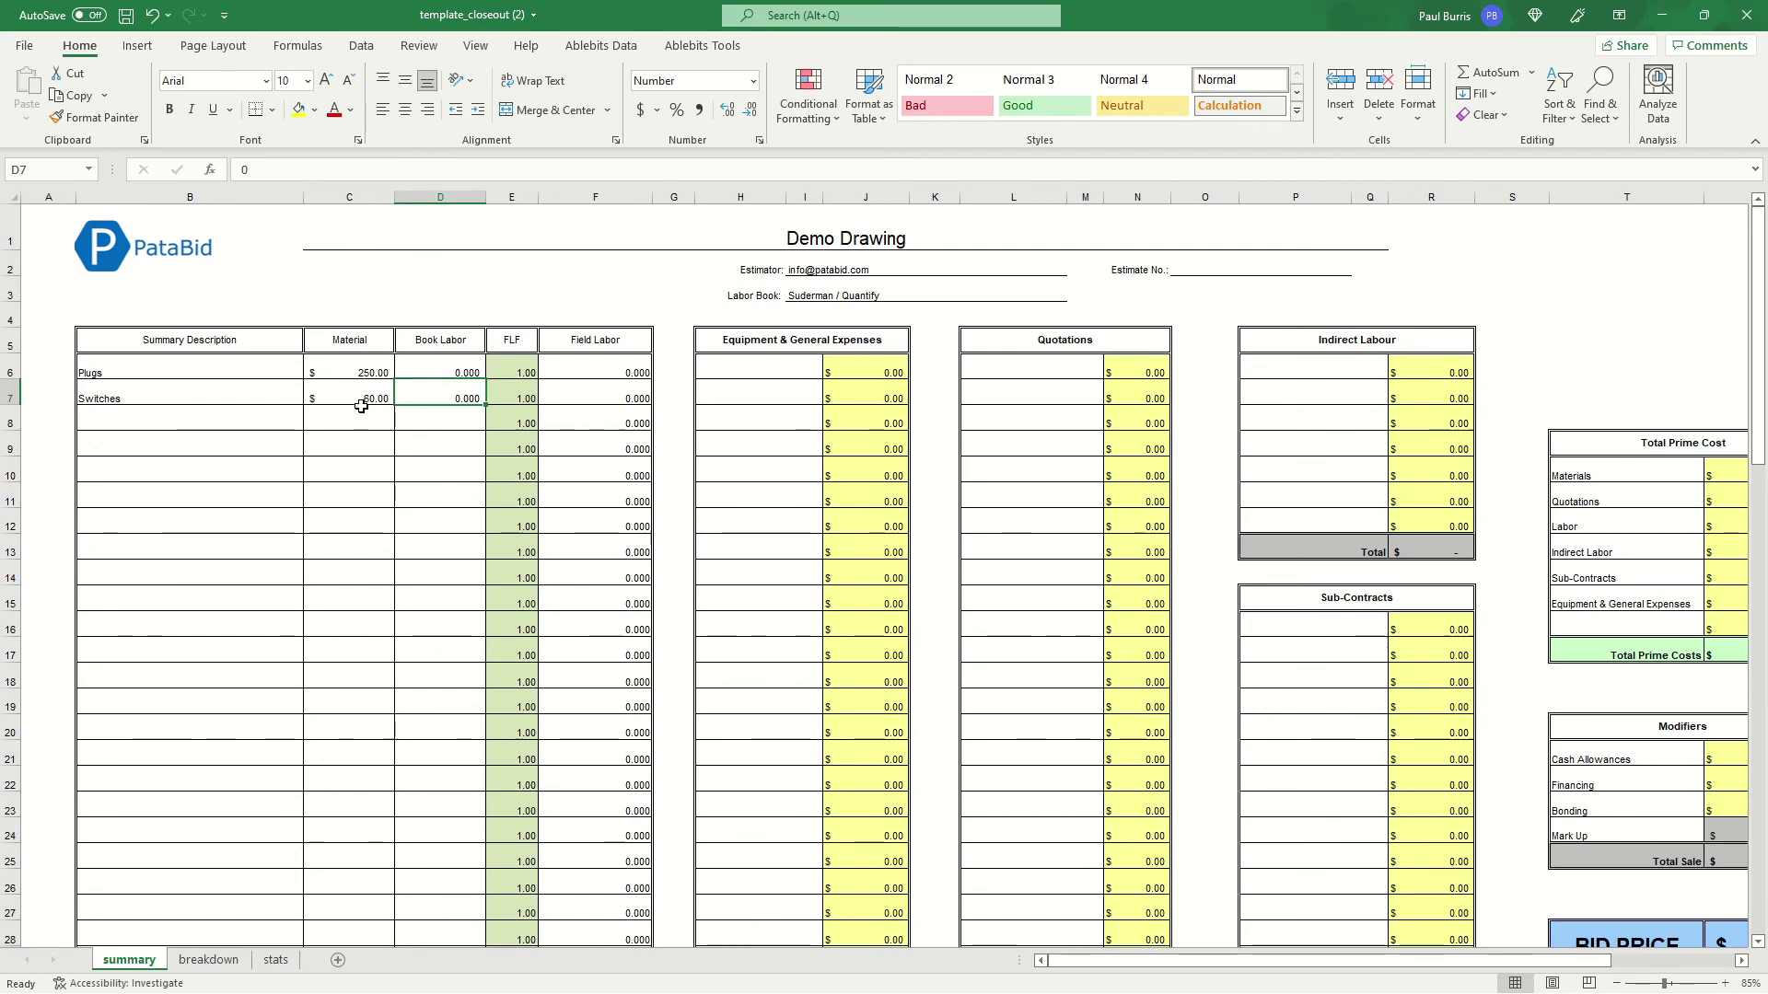
{"action": "left_click", "coordinate": [189, 962]}
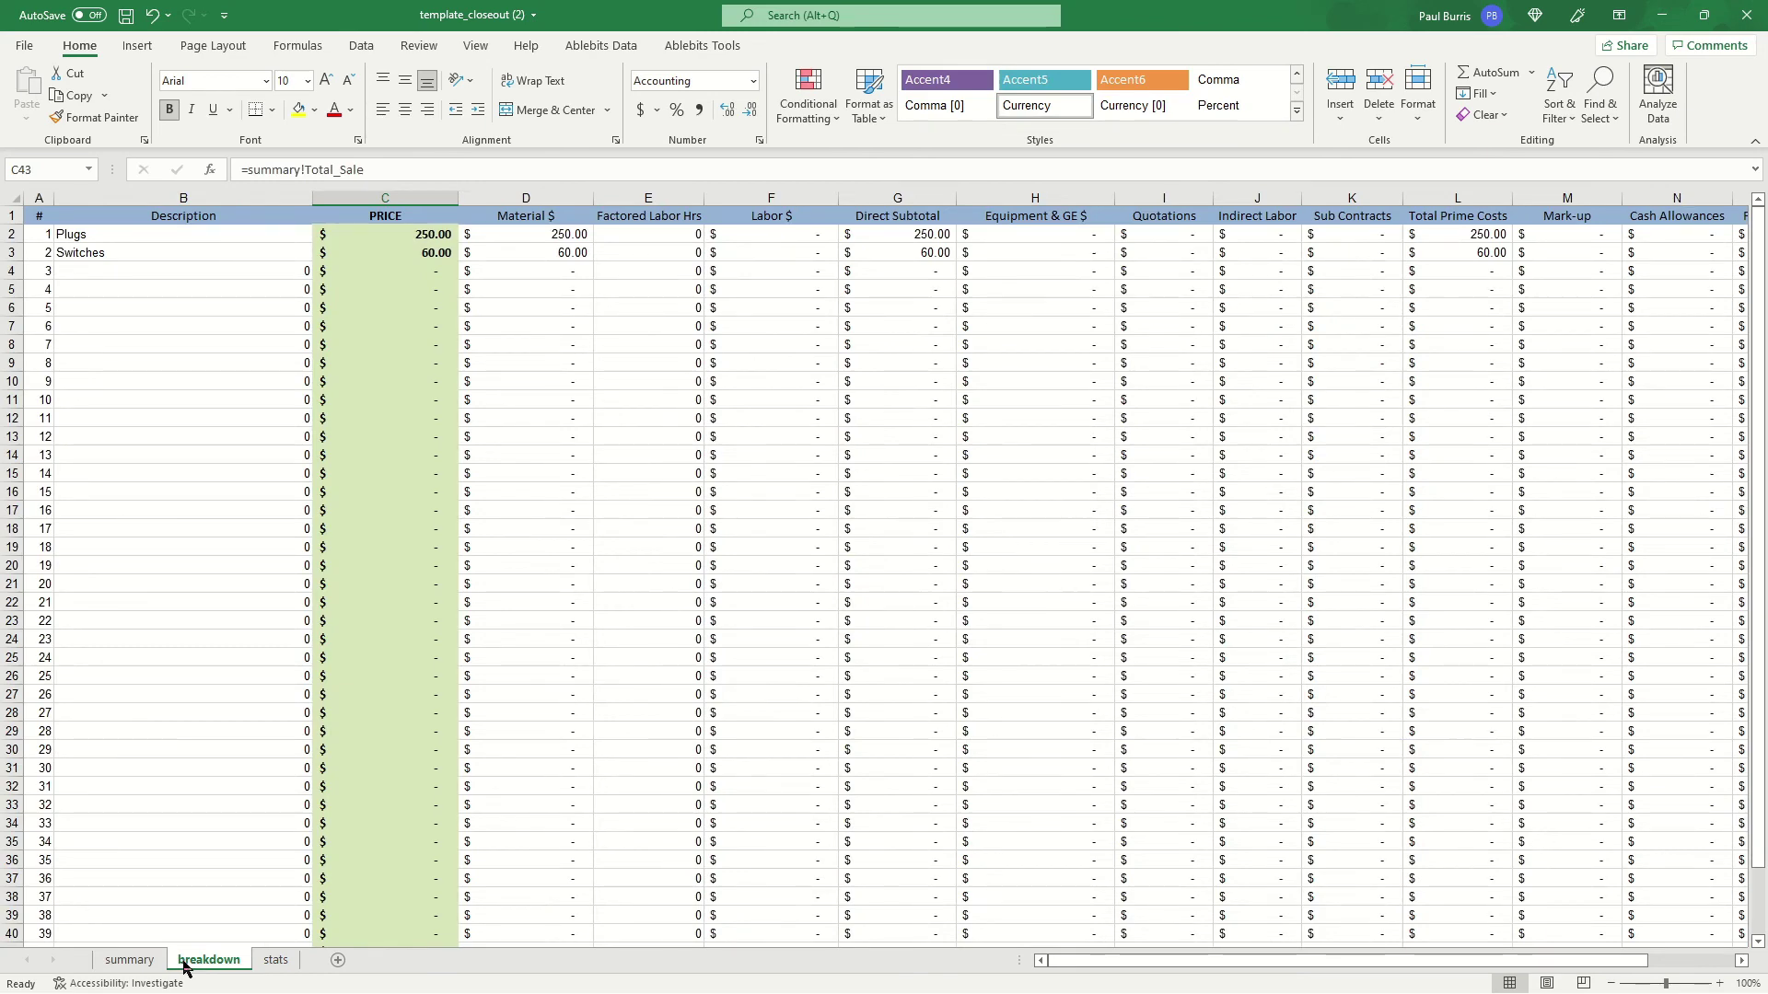
{"action": "left_click", "coordinate": [265, 962]}
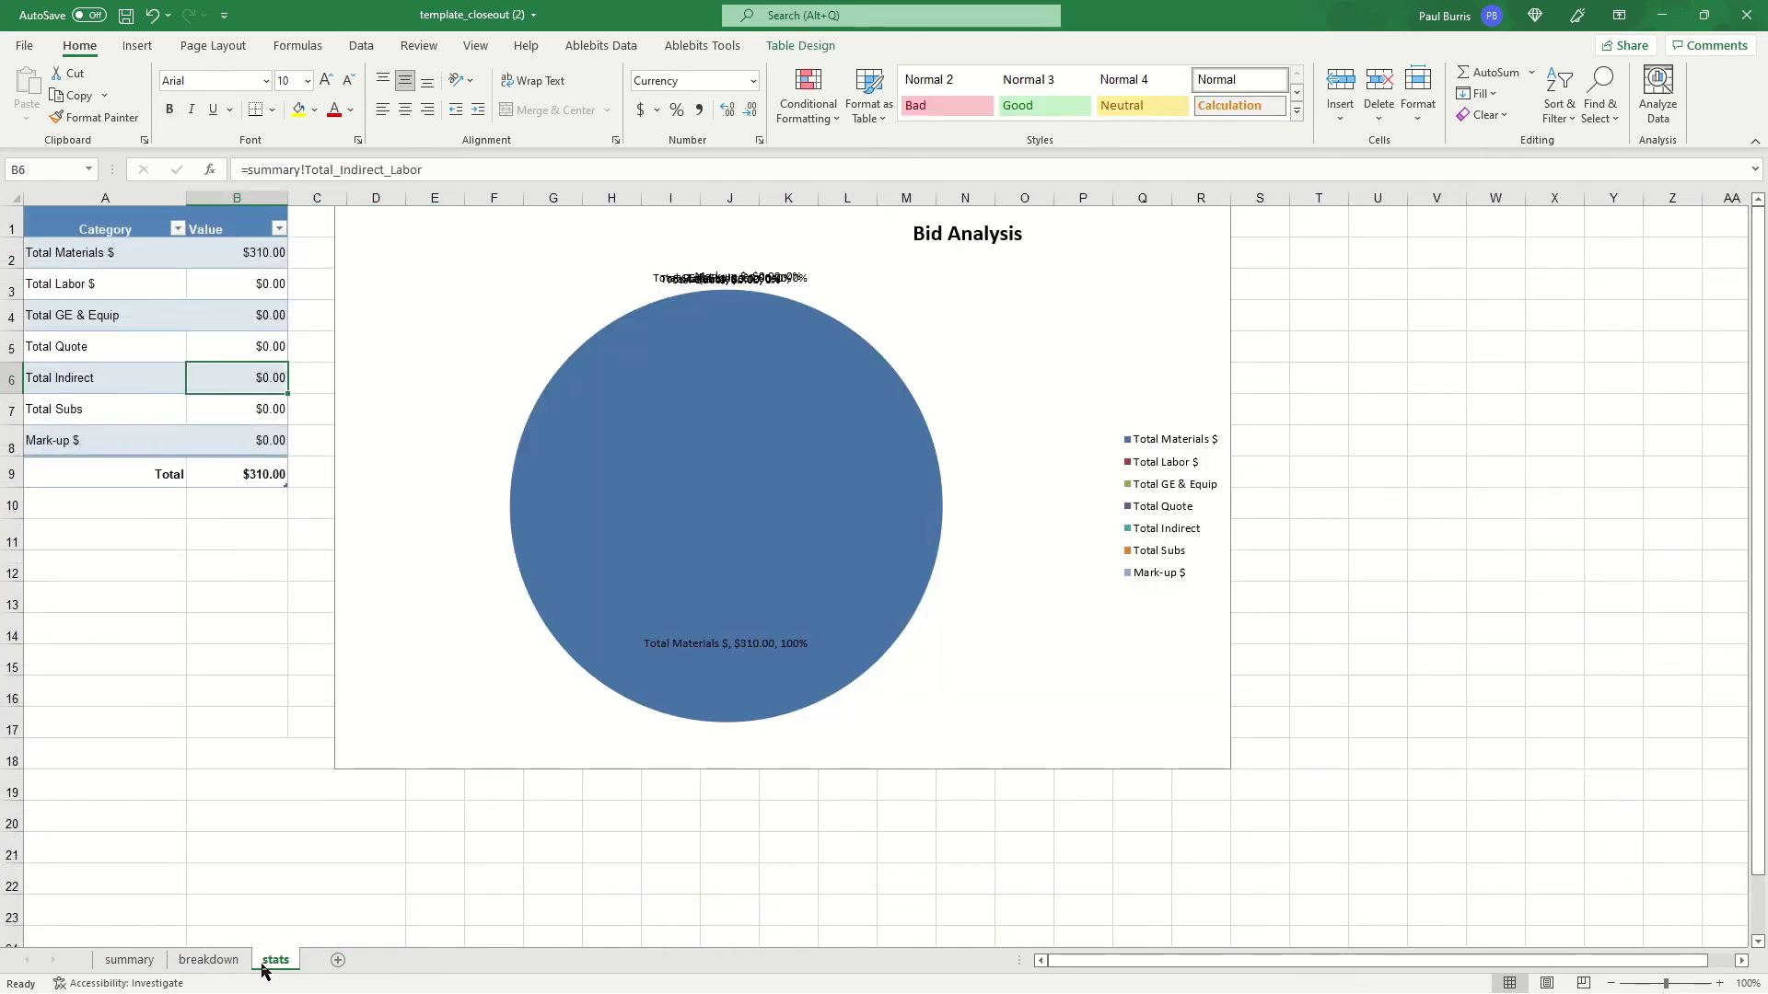
Switch to the User and Account Management page, examine the licenses, user list and Add User form, and cancel adding a user
{"action": "key", "text": "alt+Tab"}
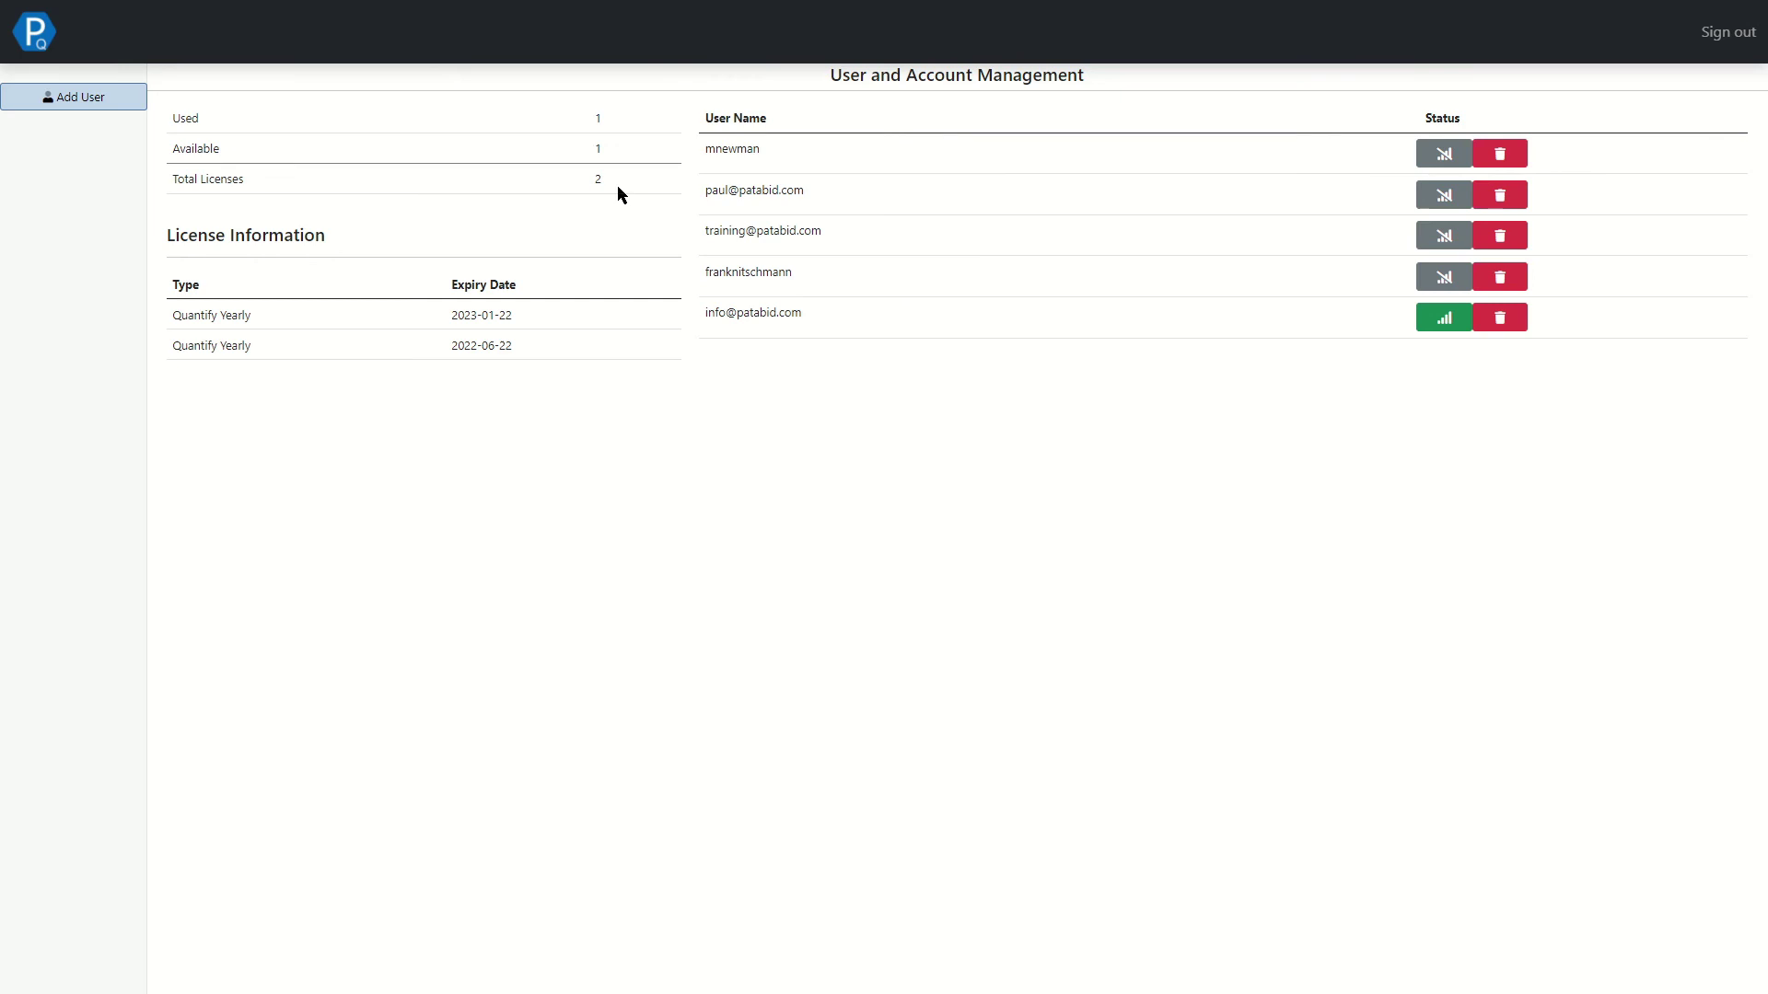
{"action": "left_click", "coordinate": [589, 184]}
{"action": "left_click_drag", "start_coordinate": [212, 315], "coordinate": [288, 315]}
{"action": "left_click", "coordinate": [288, 316]}
{"action": "left_click_drag", "start_coordinate": [726, 229], "coordinate": [790, 232]}
{"action": "left_click", "coordinate": [840, 255]}
{"action": "left_click", "coordinate": [130, 98]}
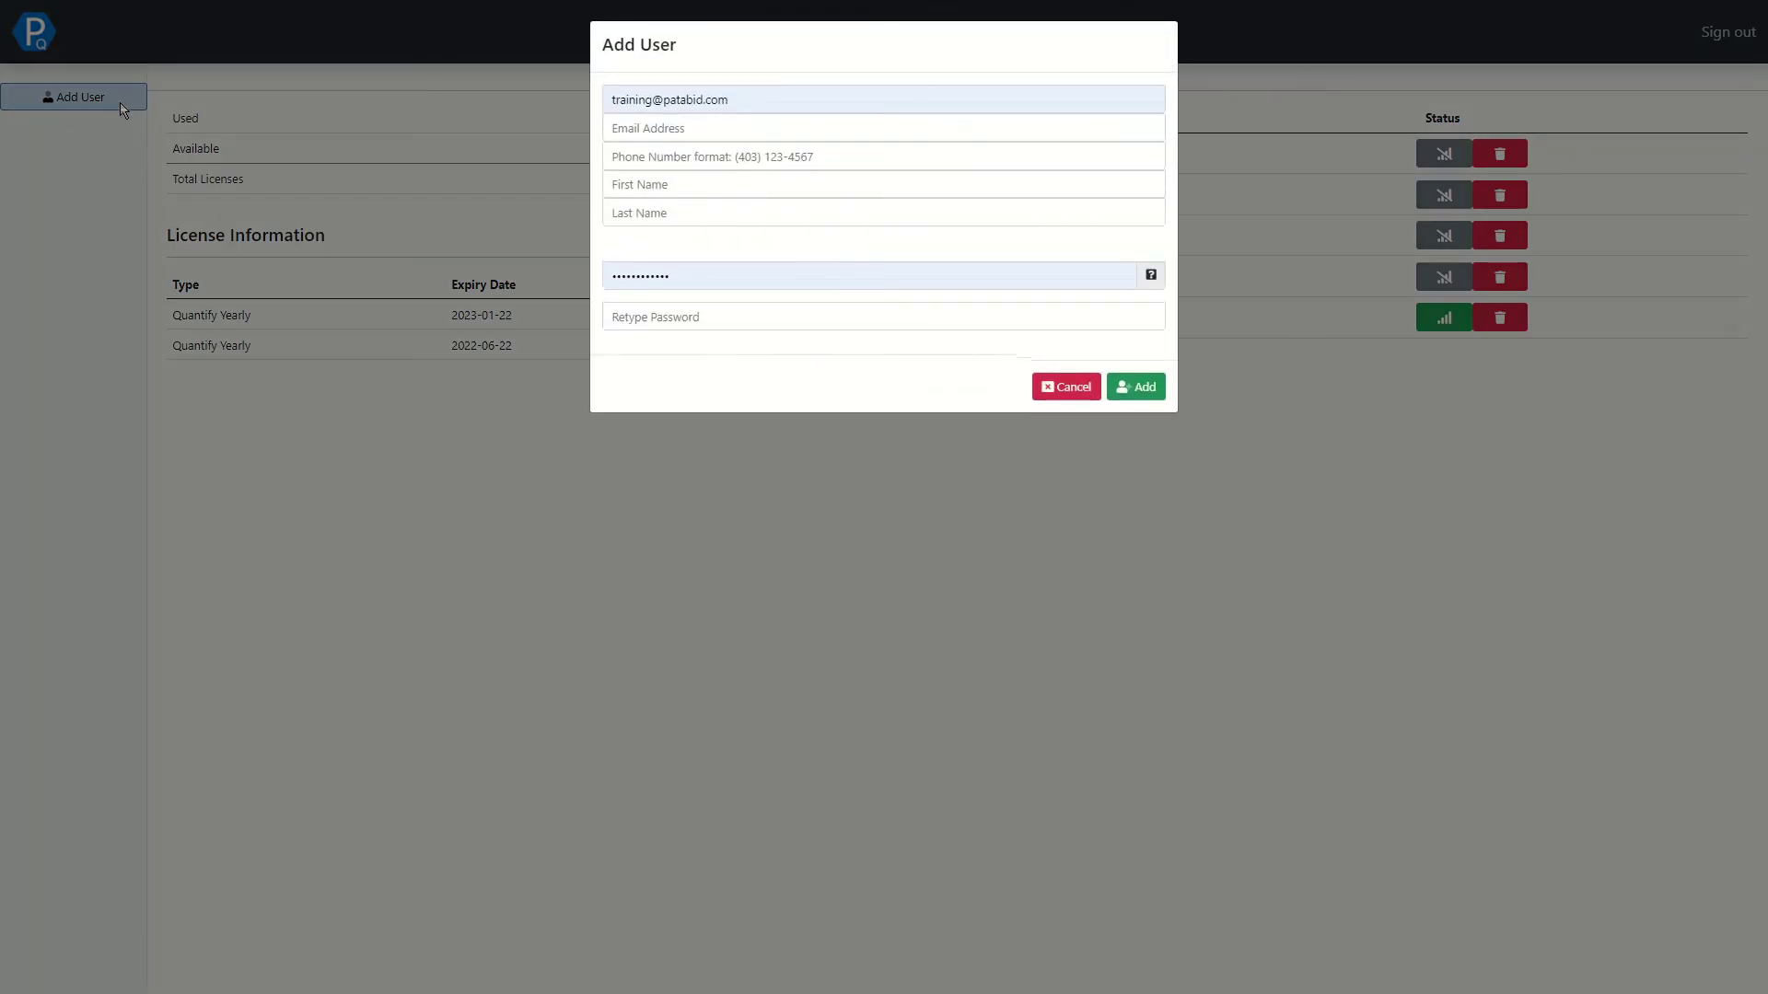
{"action": "left_click", "coordinate": [1071, 396]}
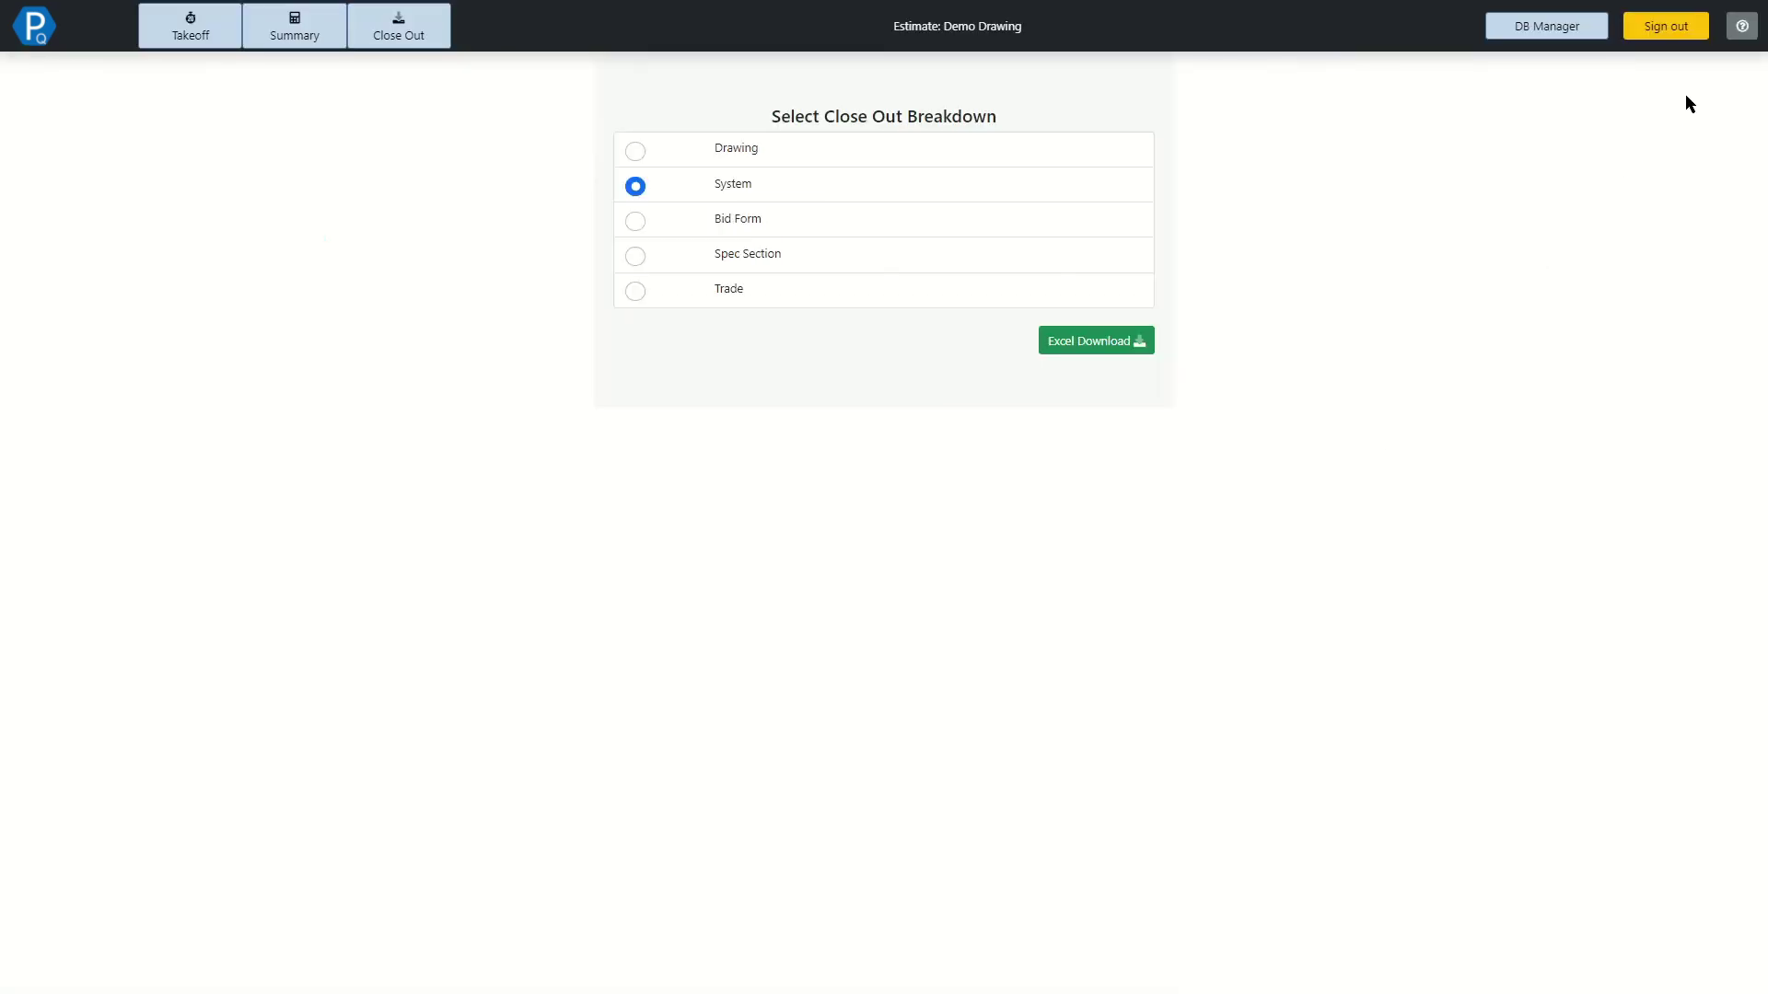
Open the support question form from the Demo Drawing estimate
{"action": "left_click", "coordinate": [1743, 28]}
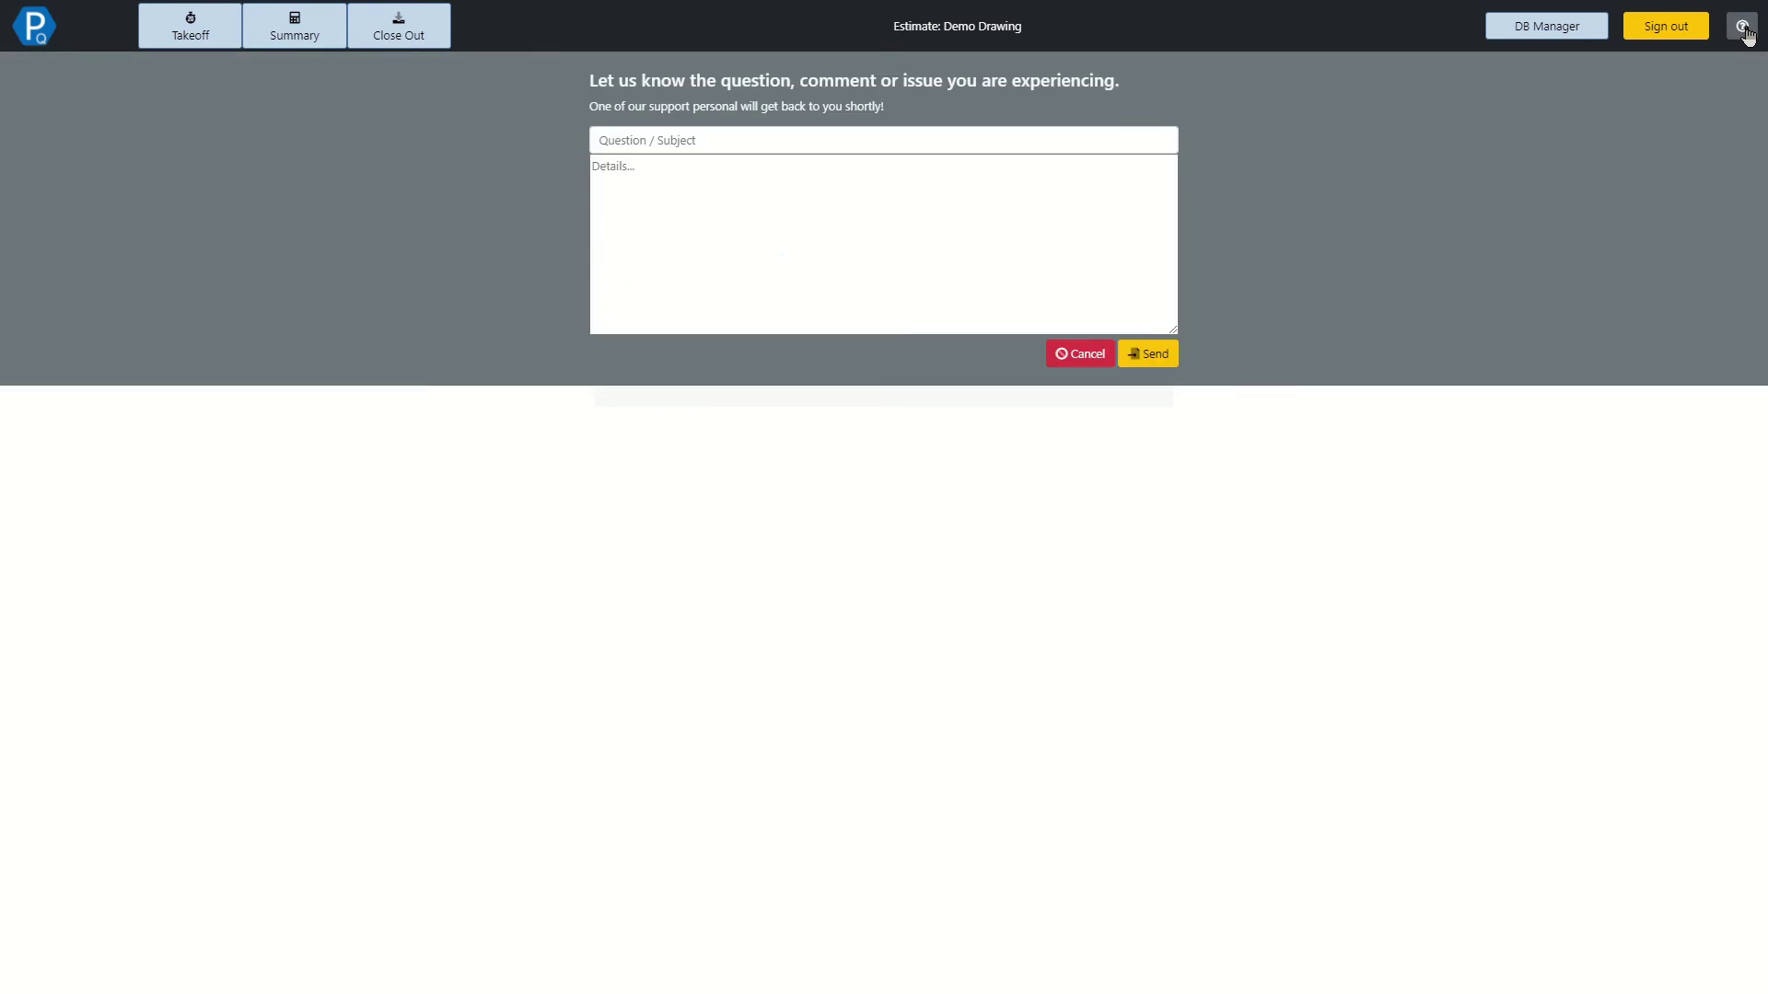